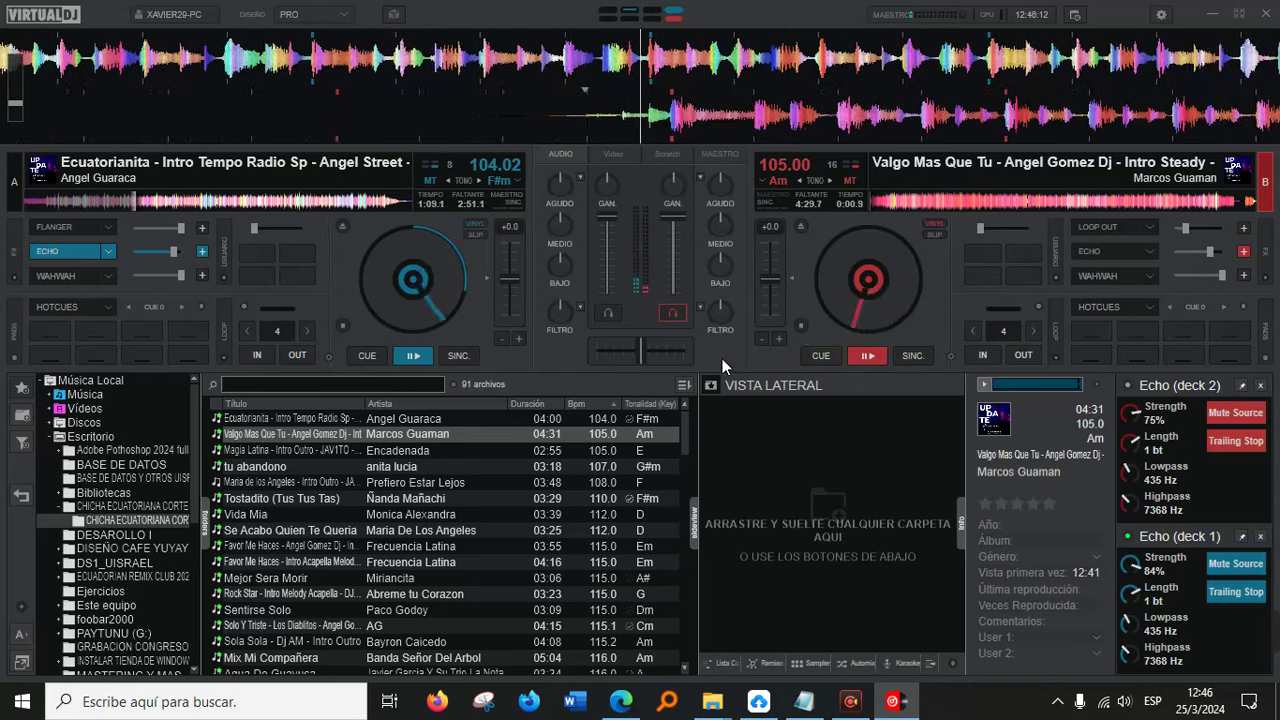
# Stop "Ecuatorianita" on deck A at its cue point and load "Magia Latina - Intro Outro" onto that deck.
pyautogui.click(368, 355)
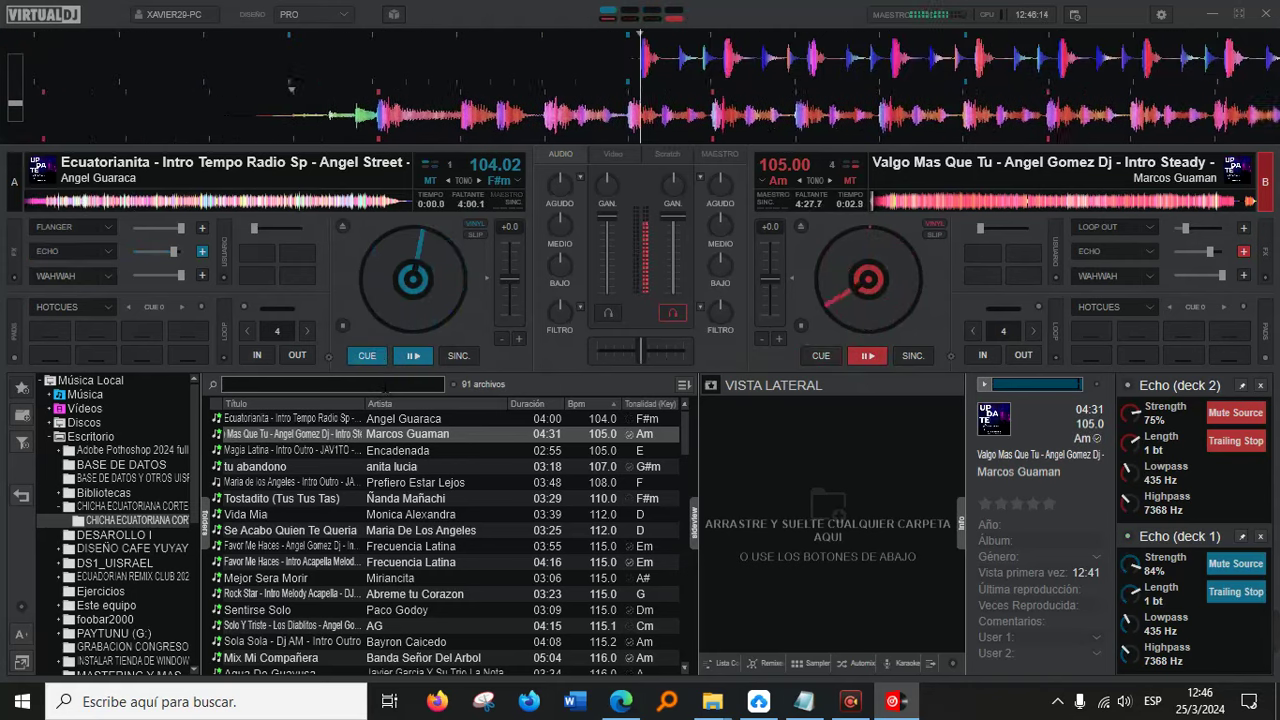
pyautogui.click(315, 452)
pyautogui.moveTo(352, 352); pyautogui.dragTo(525, 296)
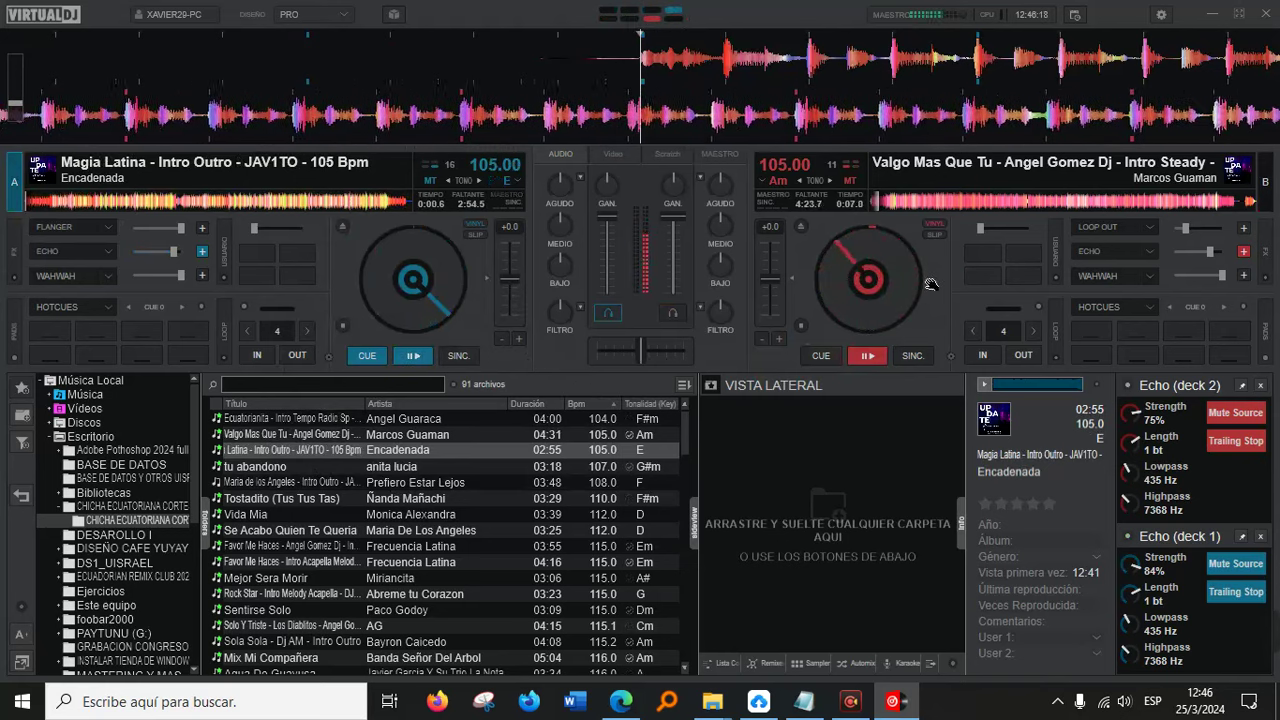
# Skip "Valgo Mas Que Tu" on deck B ahead in two jumps to about 0:38 and turn on Echo for that deck.
pyautogui.click(887, 198)
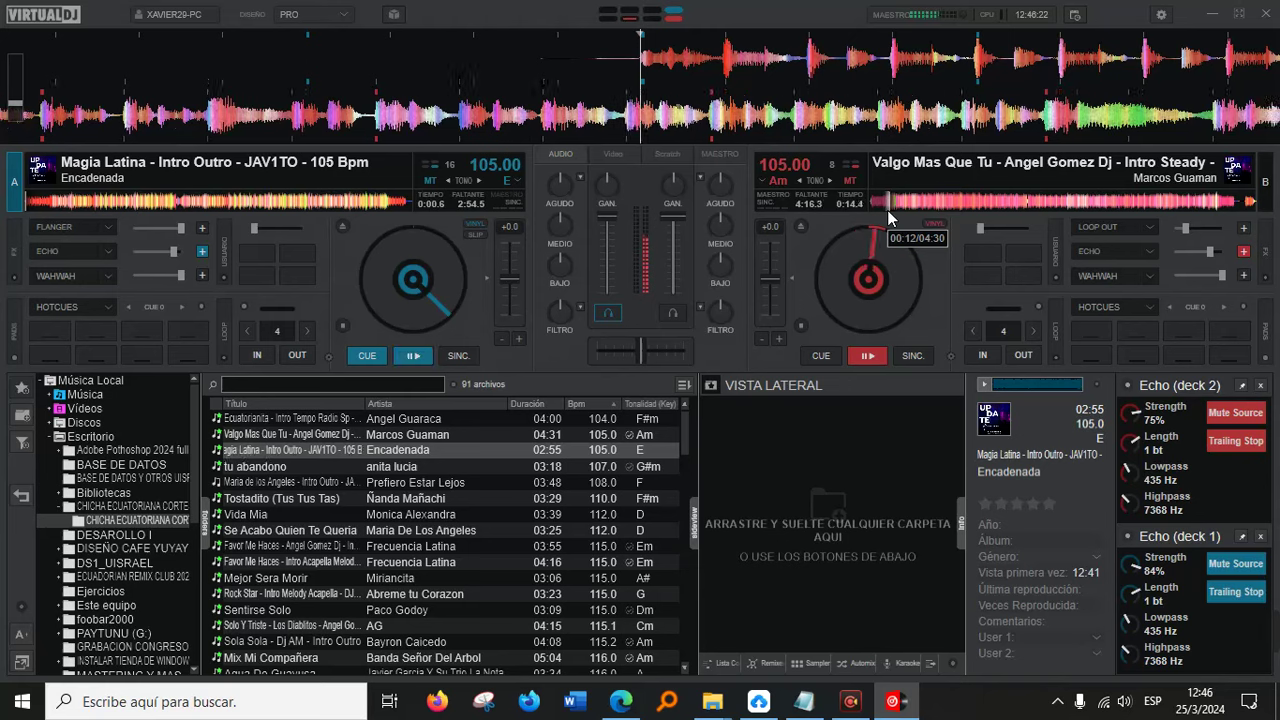
pyautogui.click(925, 202)
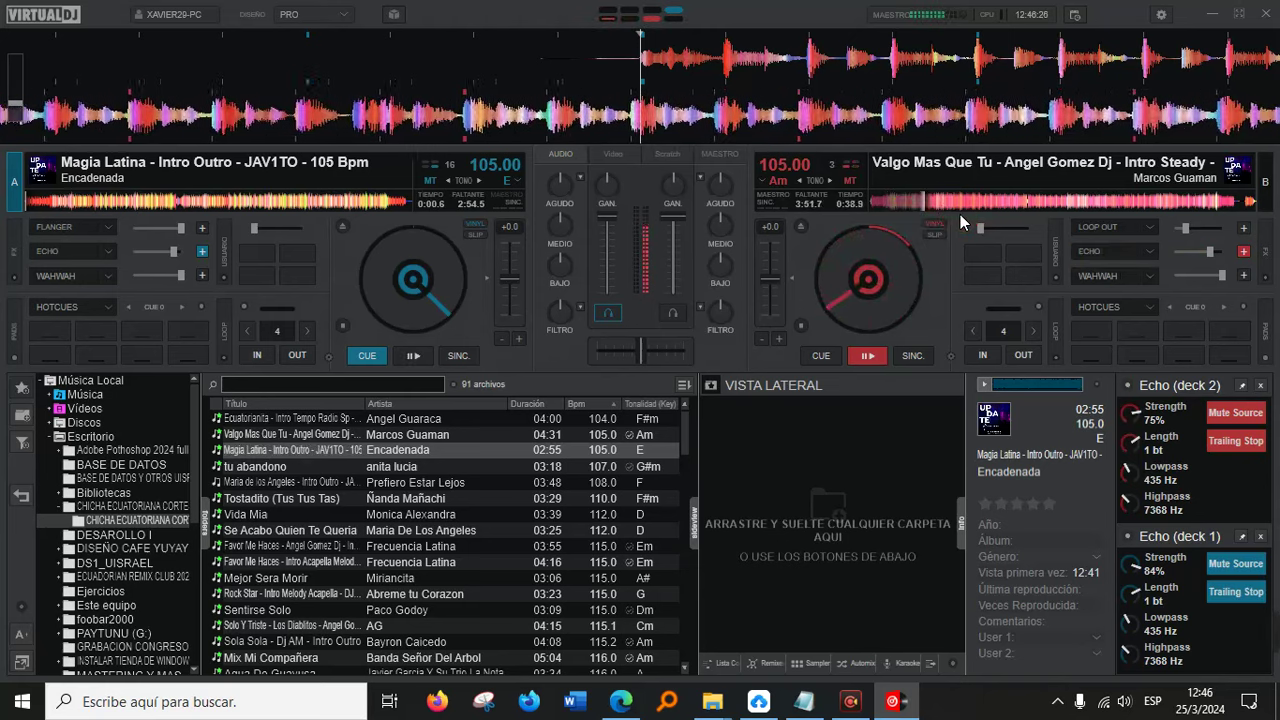
pyautogui.press('e')
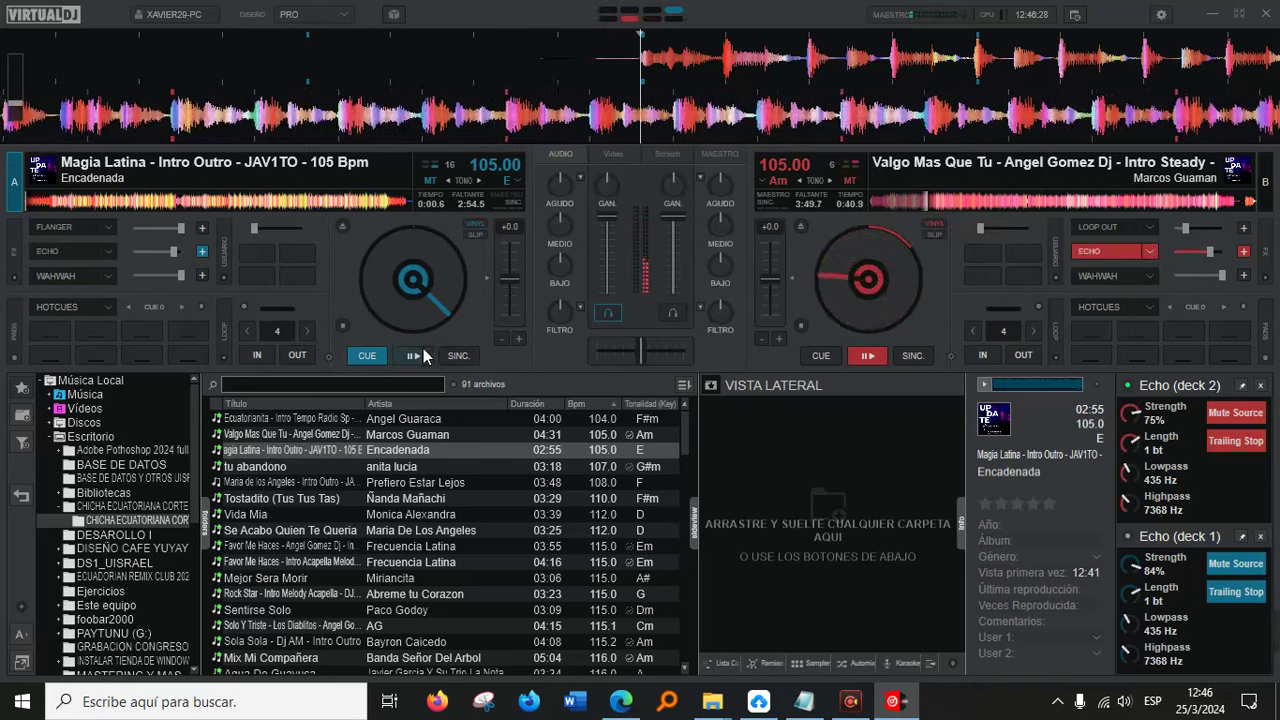
# Switch playback from "Valgo Mas Que Tu" to "Magia Latina" on deck A, and load "tu abandono" onto the stopped deck B.
pyautogui.click(814, 358)
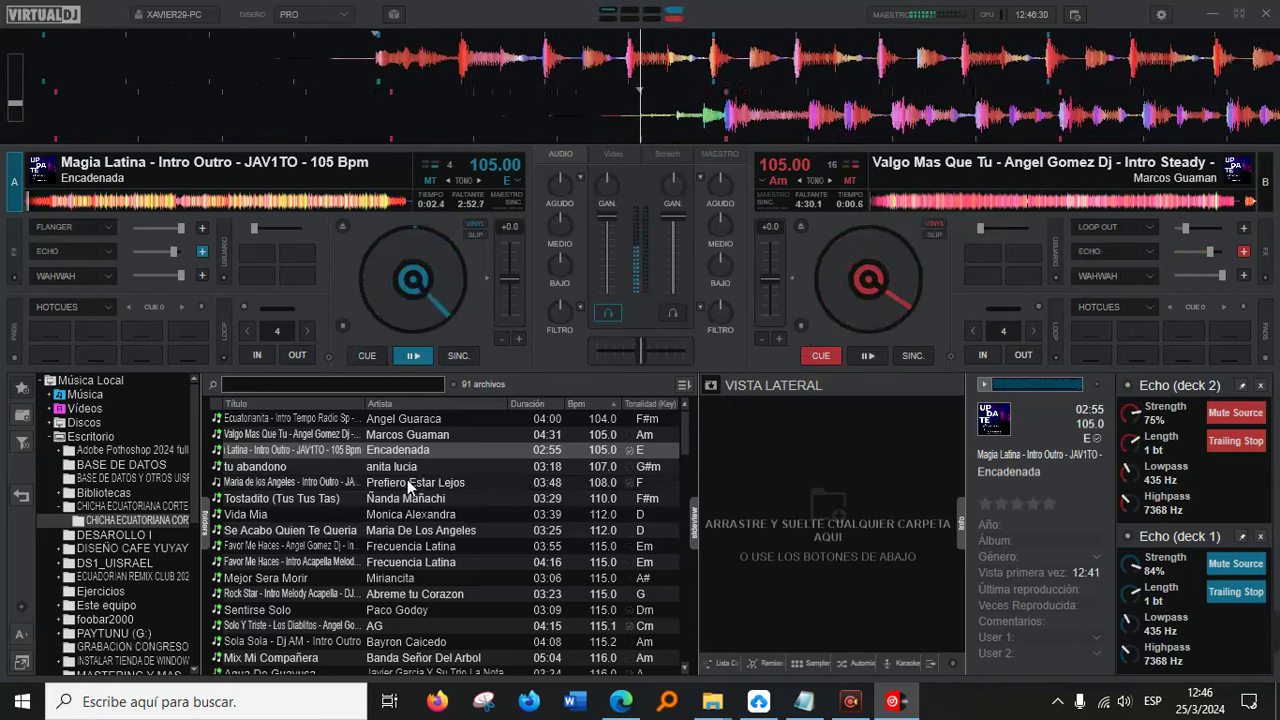
pyautogui.moveTo(290, 466); pyautogui.dragTo(400, 285)
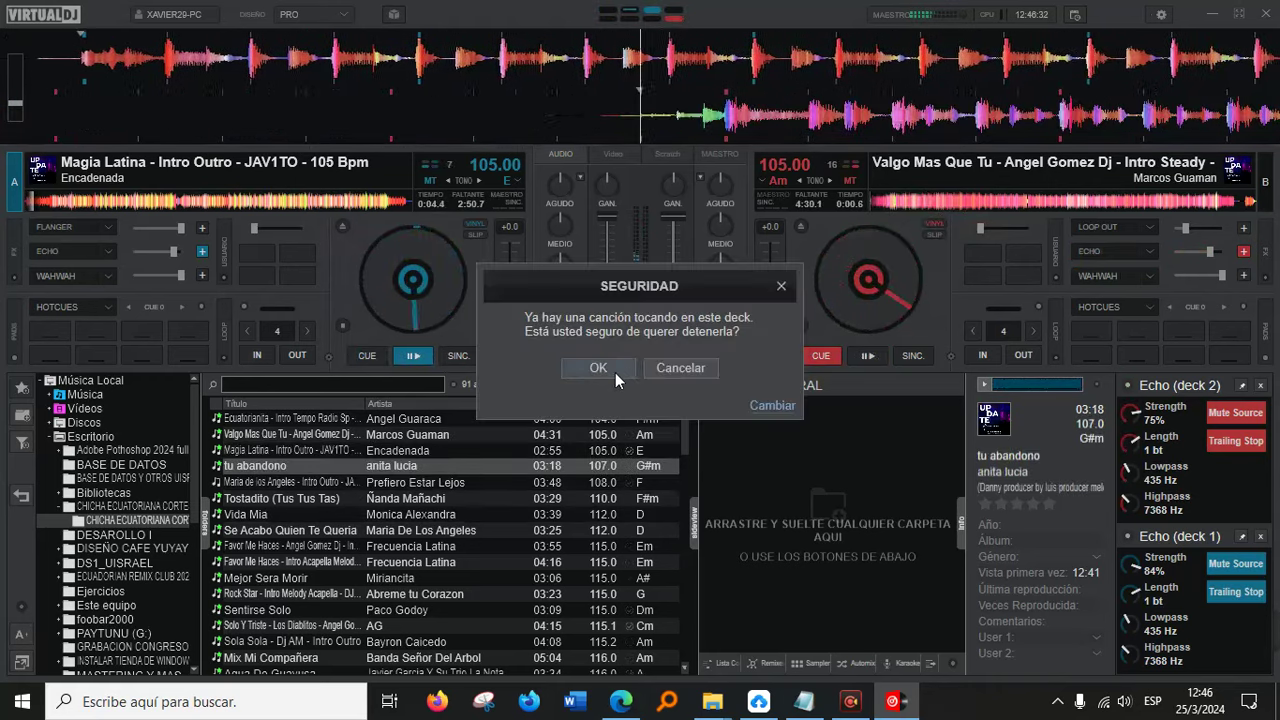
pyautogui.click(685, 373)
pyautogui.moveTo(285, 467); pyautogui.dragTo(929, 271)
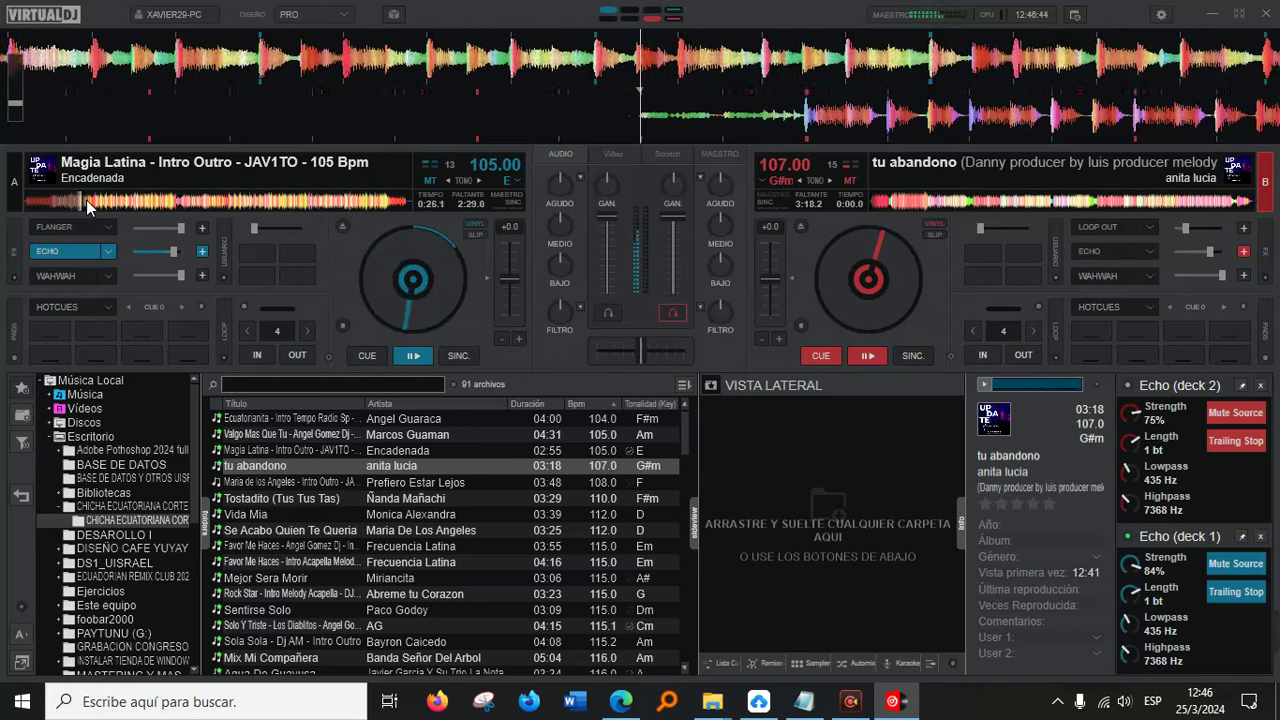
# Skip "Magia Latina" on deck A ahead in stages to about 1:05.
pyautogui.click(90, 201)
pyautogui.click(105, 204)
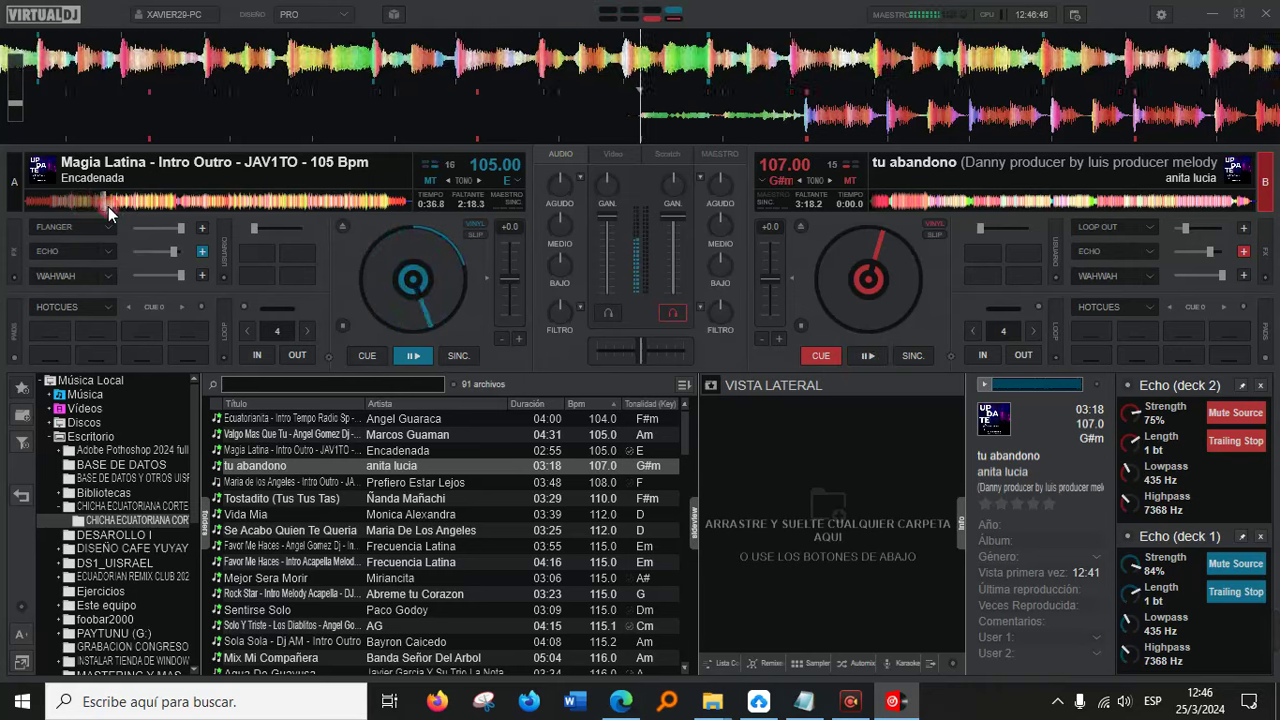
pyautogui.click(119, 205)
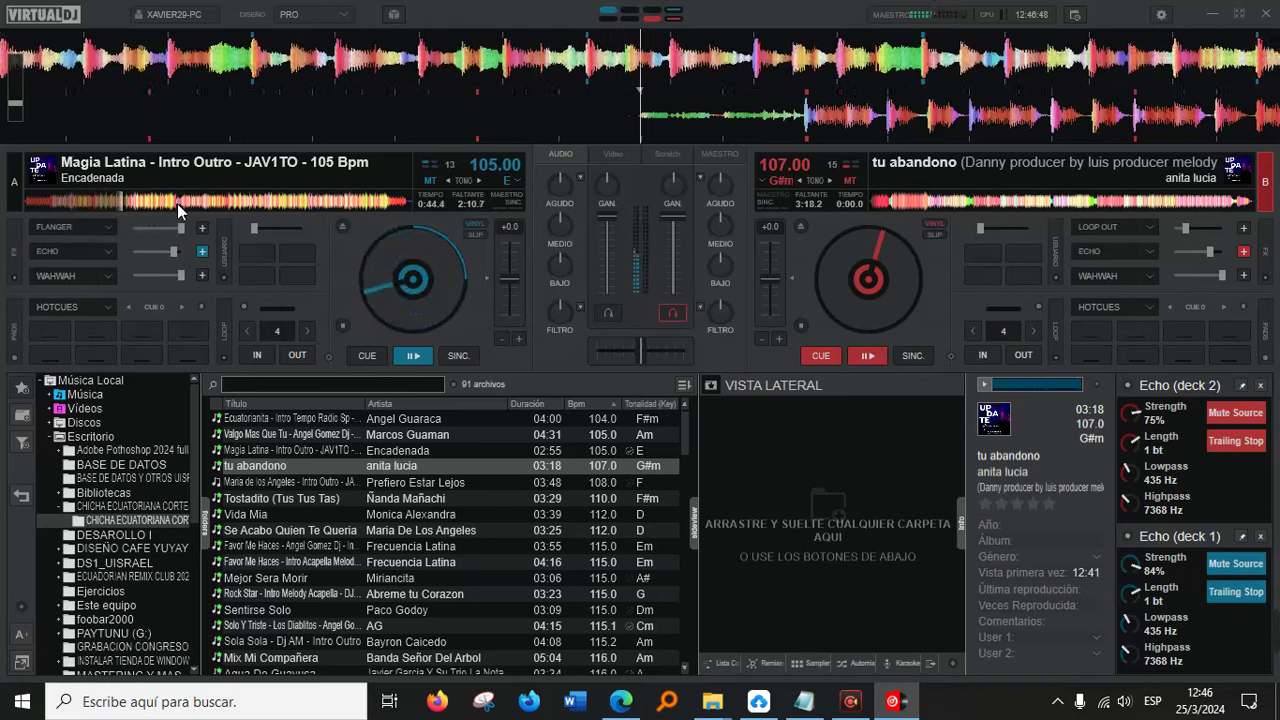
pyautogui.click(171, 204)
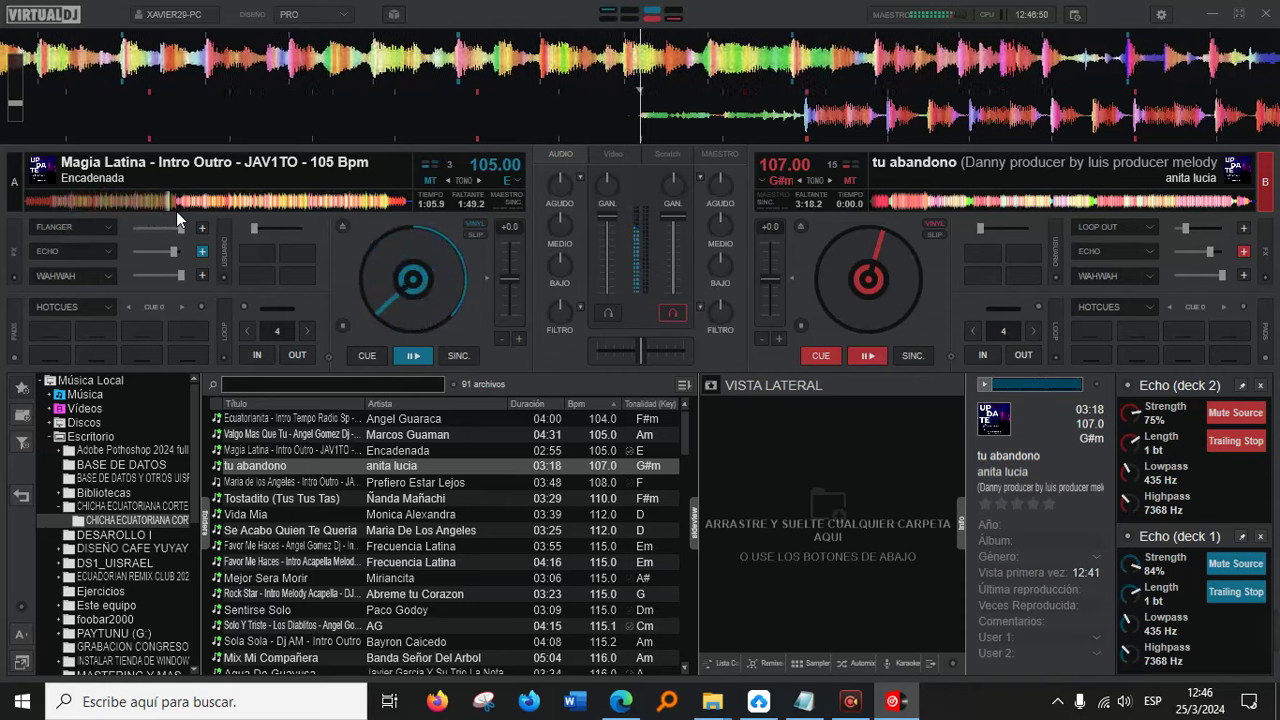
# Switch playback with Echo from "Magia Latina" to "tu abandono" on deck B, and load "Maria de los Angeles" onto deck A.
pyautogui.click(869, 357)
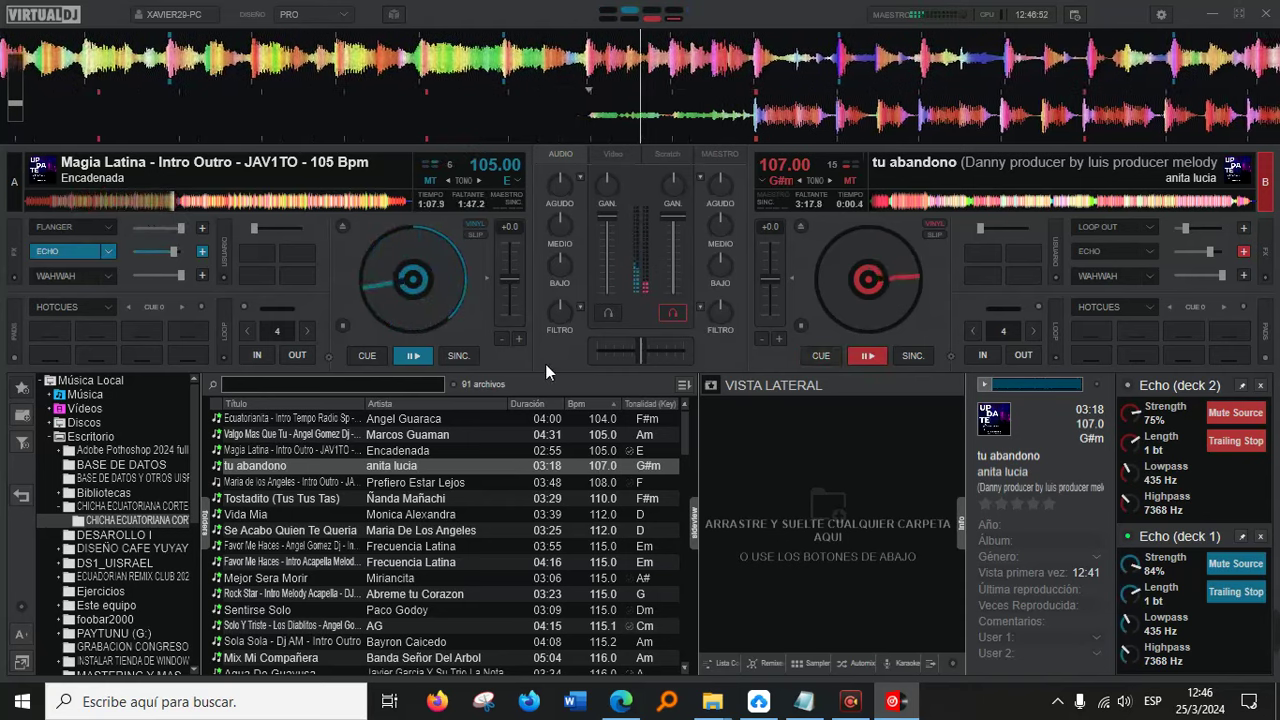
pyautogui.click(375, 358)
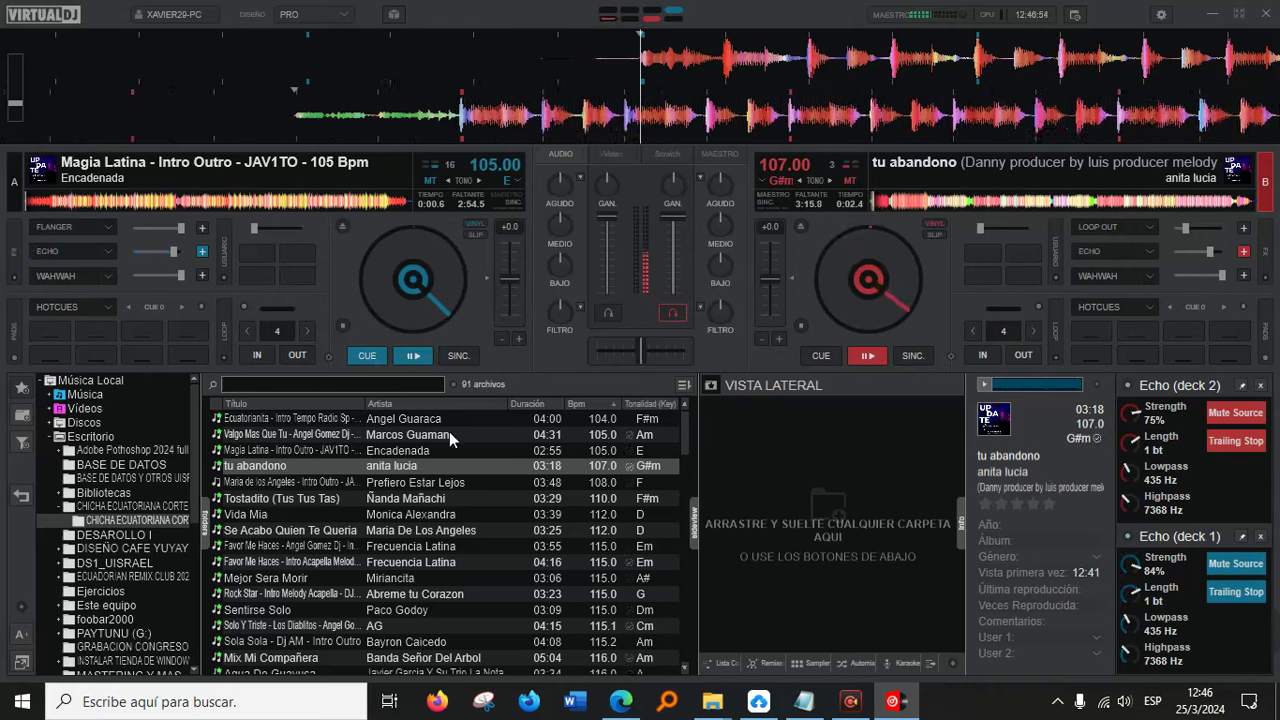
pyautogui.moveTo(290, 482); pyautogui.dragTo(400, 277)
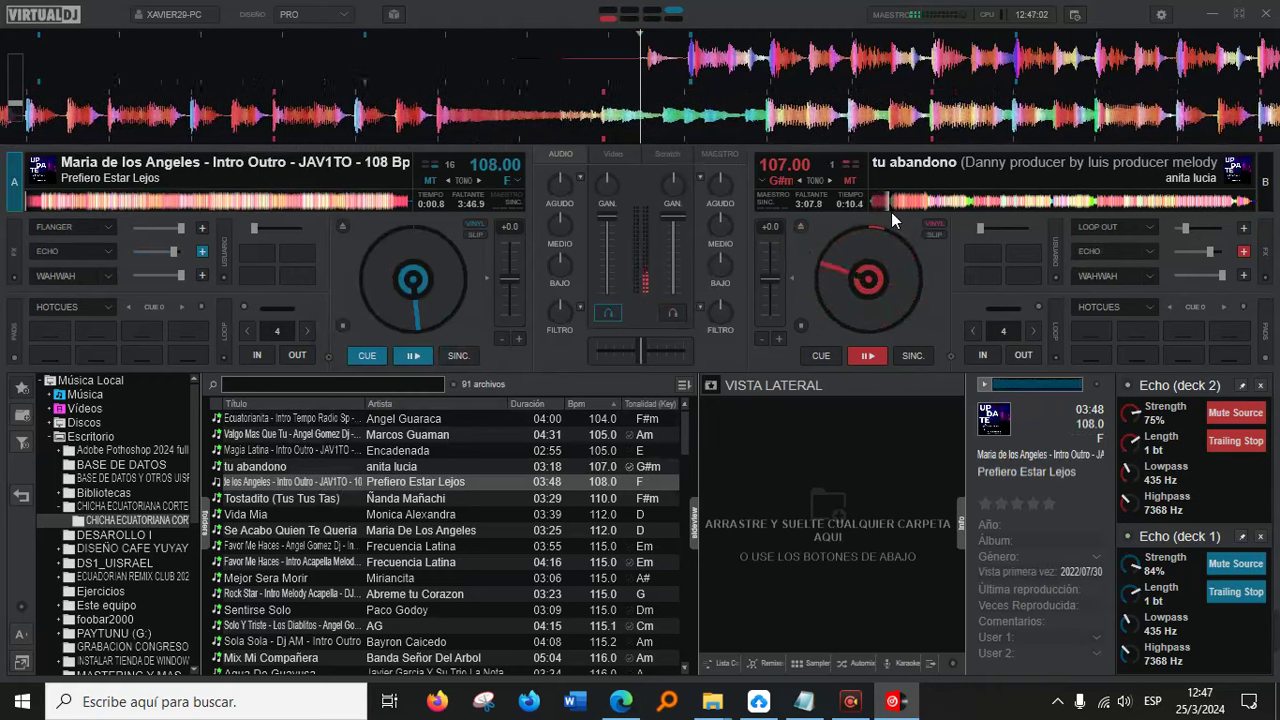
# Toggle Echo on and off for "tu abandono" on deck B and skip the track ahead in two jumps to about 0:47.
pyautogui.press('e')
pyautogui.press('e')
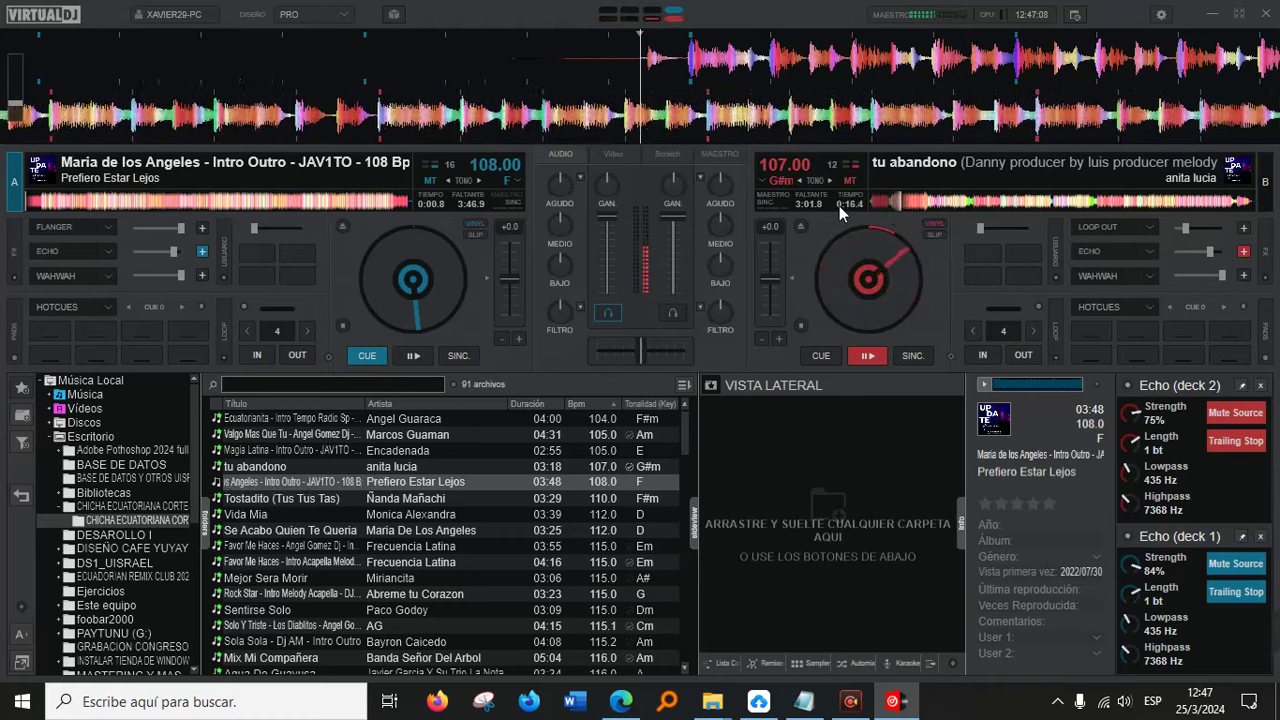
pyautogui.click(924, 205)
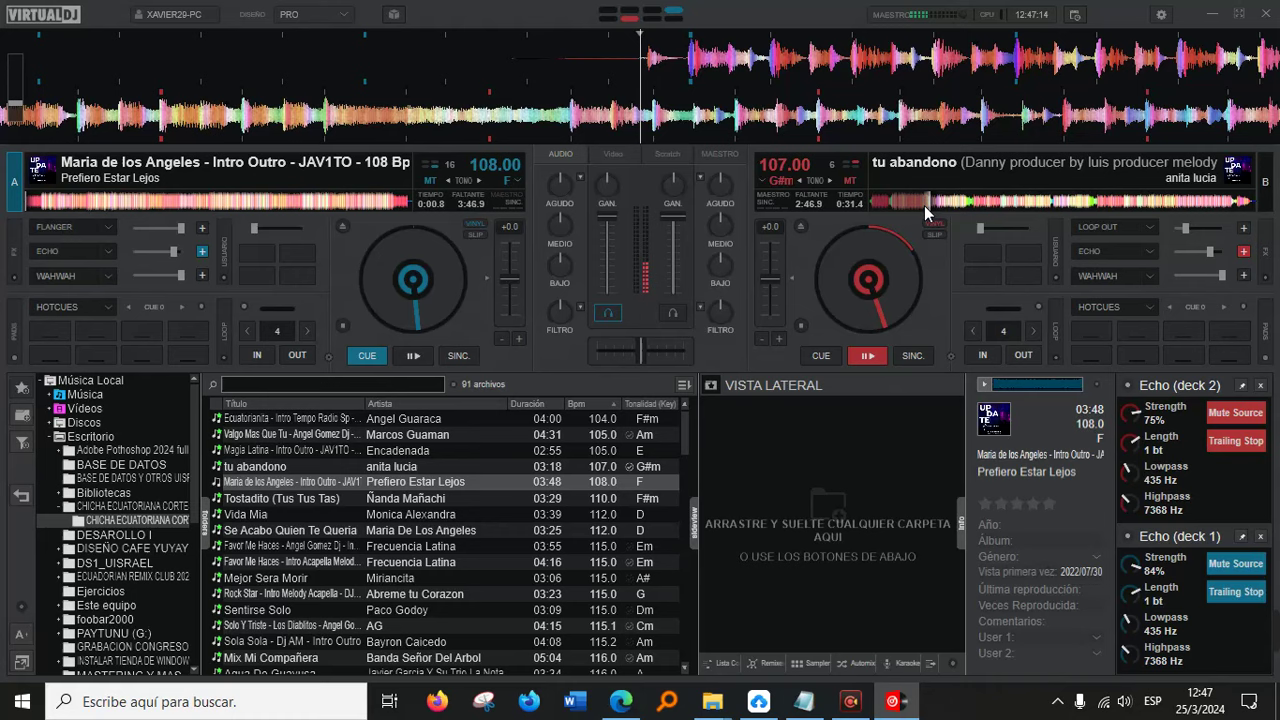
pyautogui.click(961, 205)
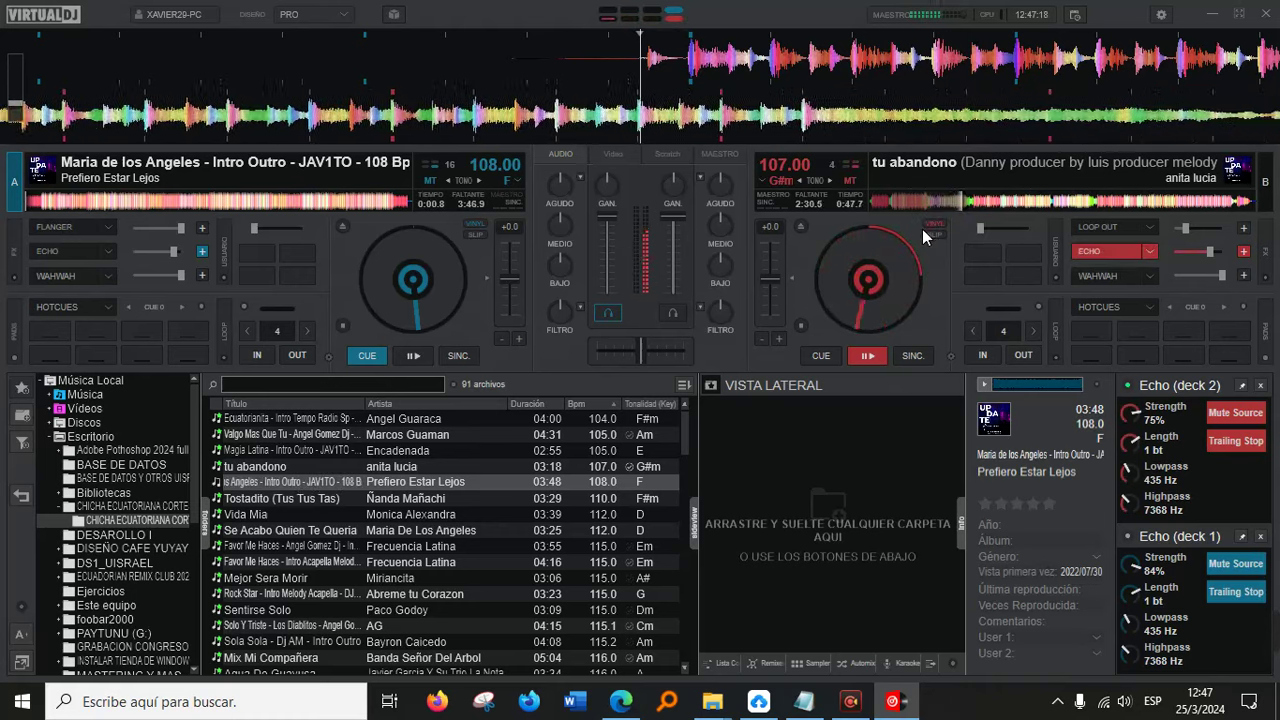
# Switch playback from "tu abandono" to "Maria de los Angeles" on deck A, and load "Tostadito (Tus Tus Tas)" onto deck B.
pyautogui.click(404, 358)
pyautogui.click(821, 357)
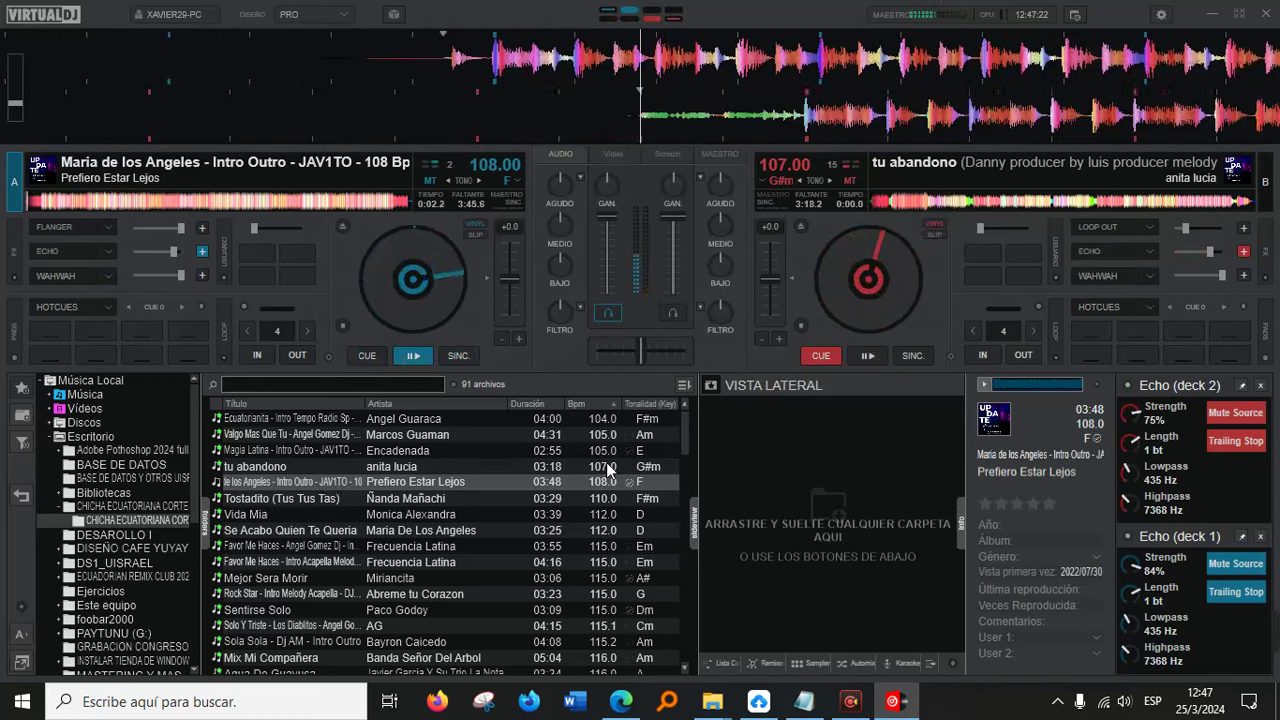
pyautogui.scroll(-1, 360, 560)
pyautogui.moveTo(331, 467); pyautogui.dragTo(880, 285)
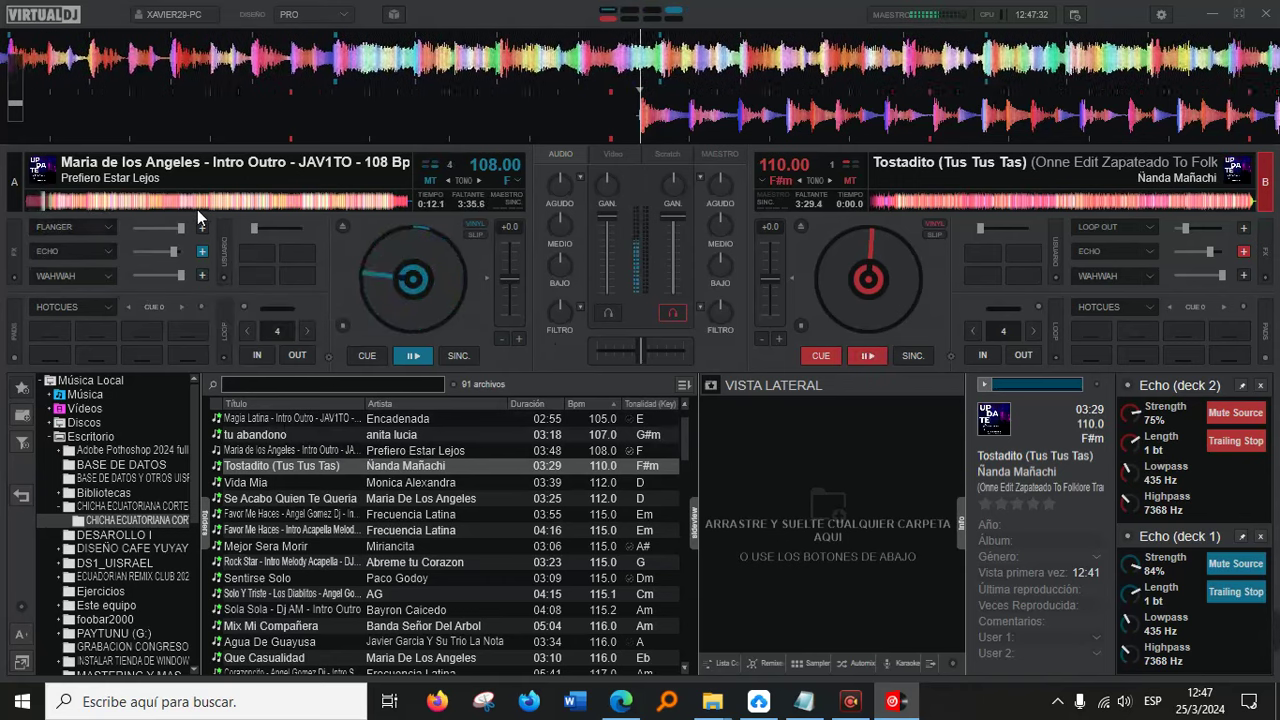
# Apply Echo to "Maria de los Angeles" on deck A and skip the track ahead in two jumps to about 1:15.
pyautogui.press('e')
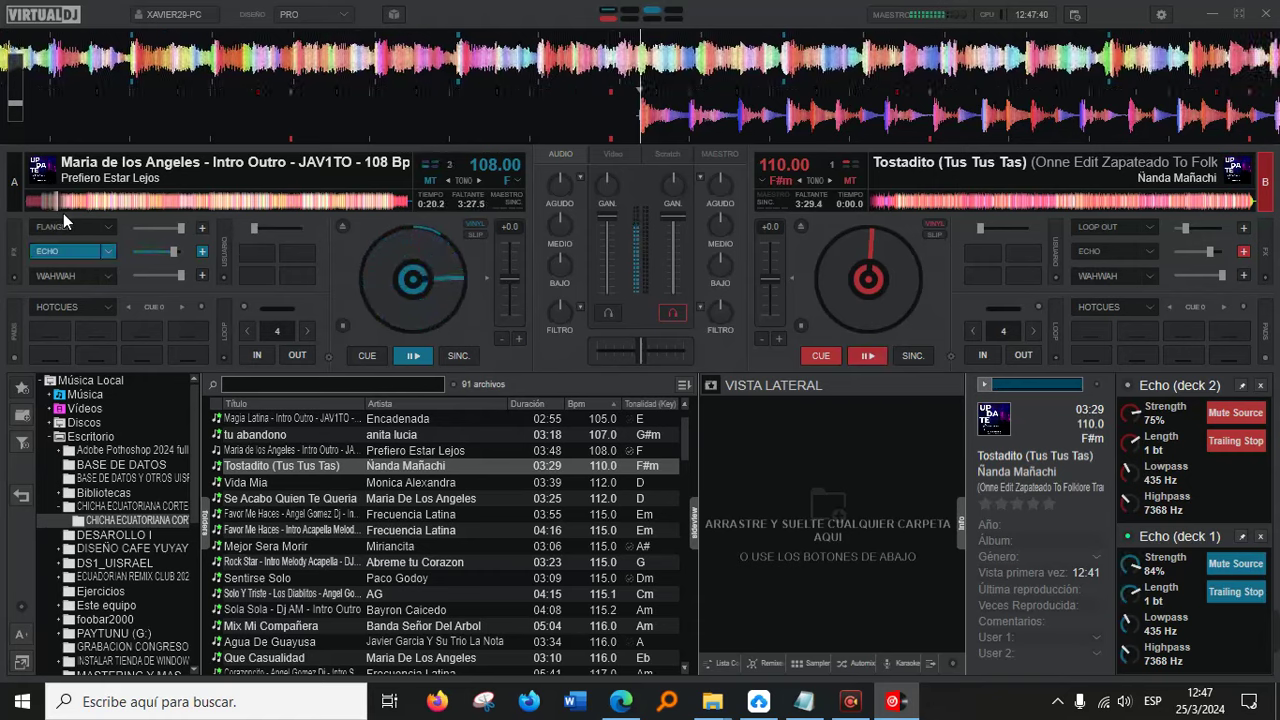
pyautogui.click(126, 201)
pyautogui.click(153, 198)
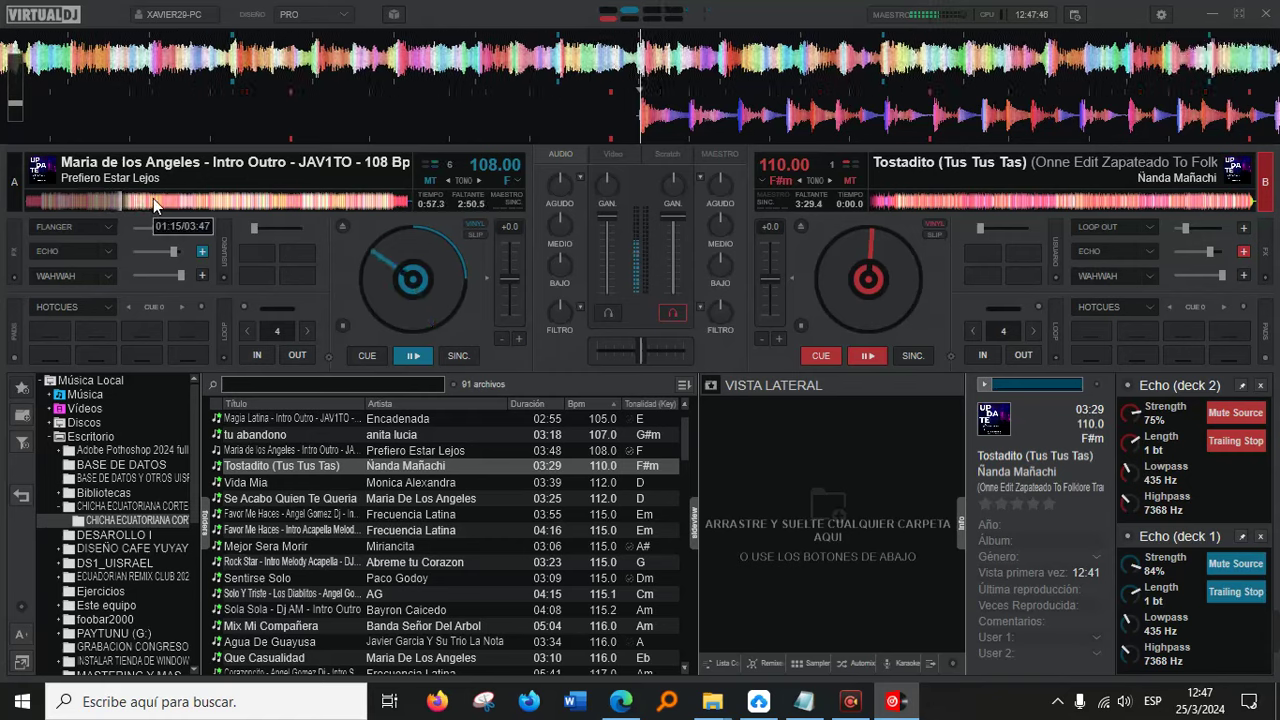
# Switch playback with Echo from "Maria de los Angeles" to "Tostadito" on deck B, and load "Vida Mia" onto deck A.
pyautogui.click(867, 356)
pyautogui.click(367, 356)
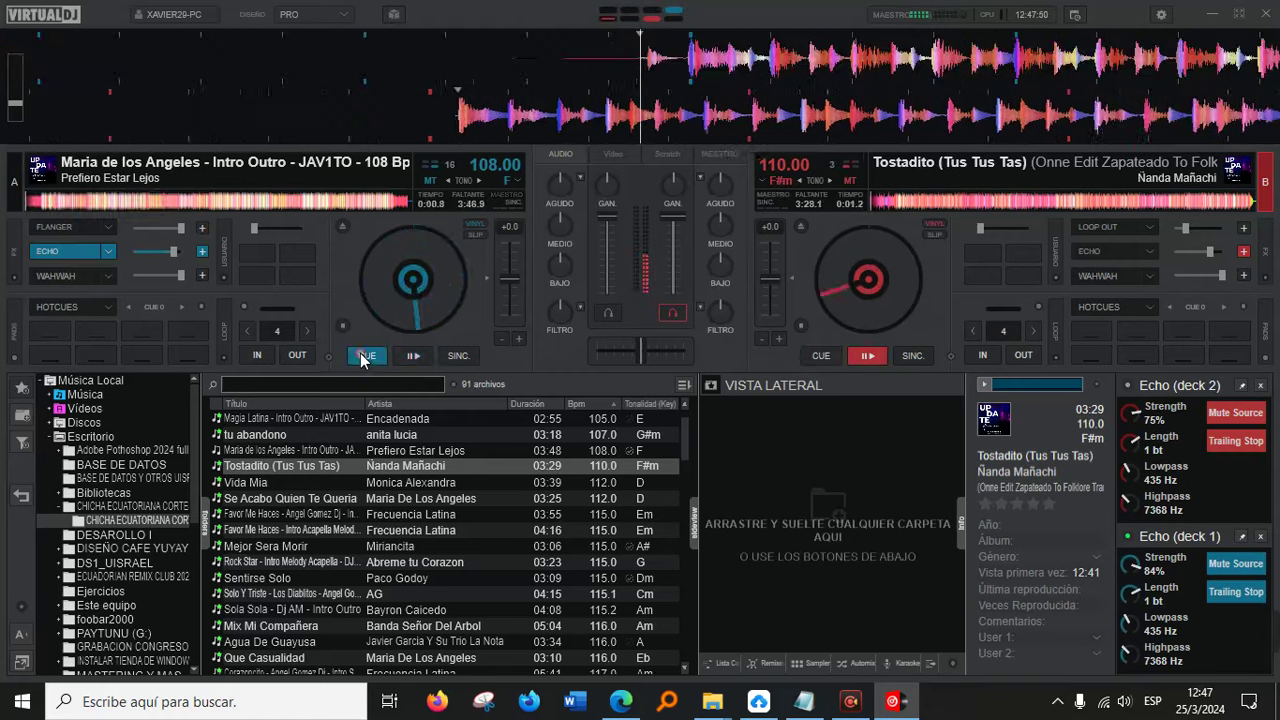
pyautogui.moveTo(373, 482); pyautogui.dragTo(291, 219)
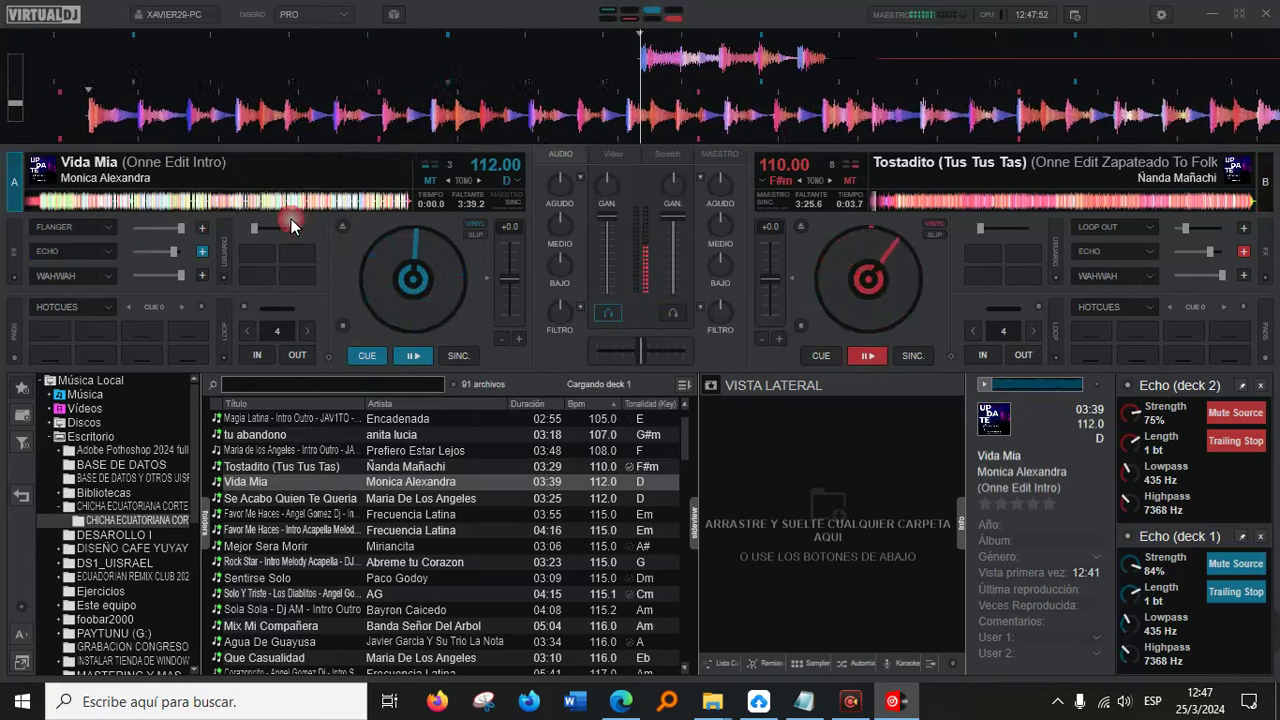
# Skip "Tostadito" on deck B ahead in stages to about 1:21, applying Echo to the deck.
pyautogui.click(888, 204)
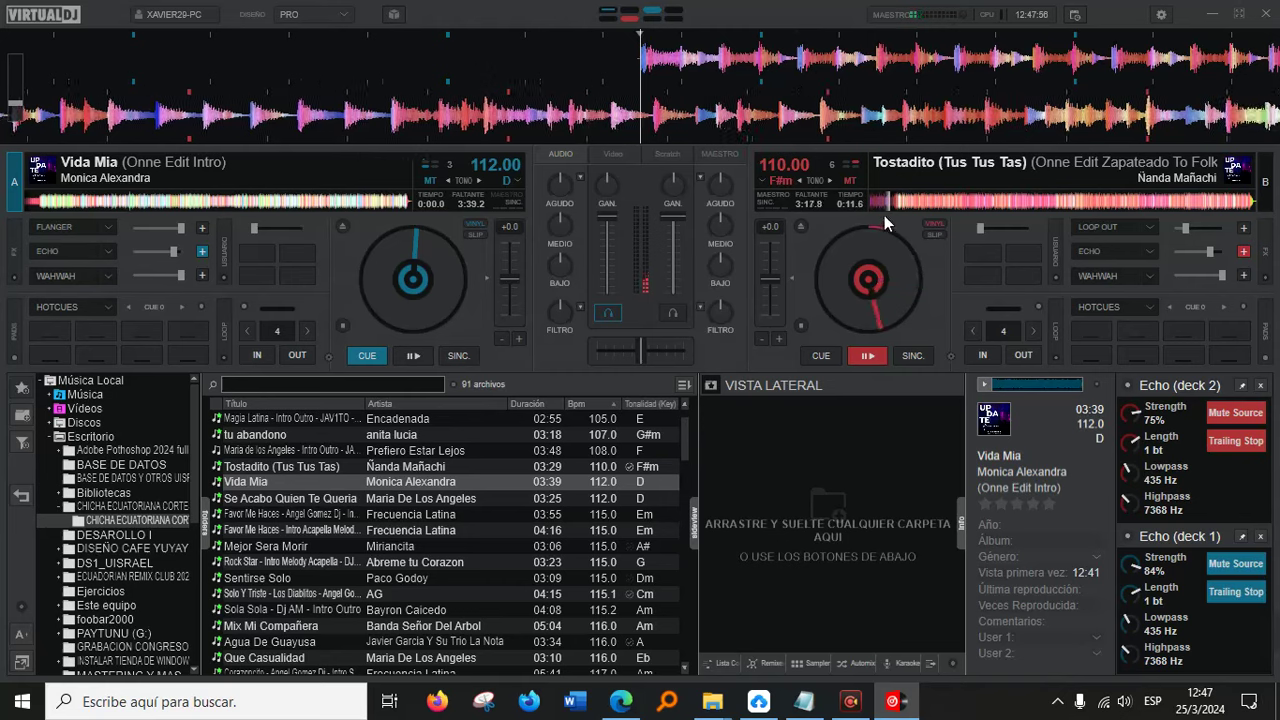
pyautogui.click(896, 204)
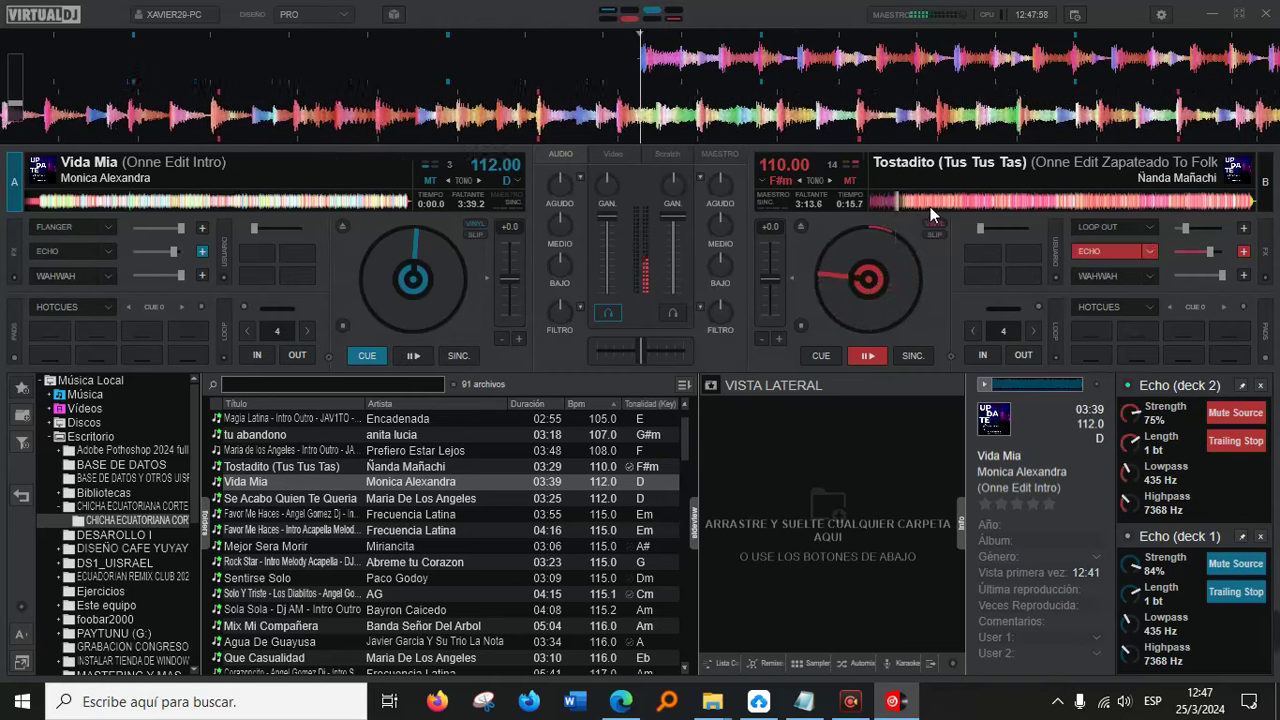
pyautogui.click(935, 200)
pyautogui.click(985, 203)
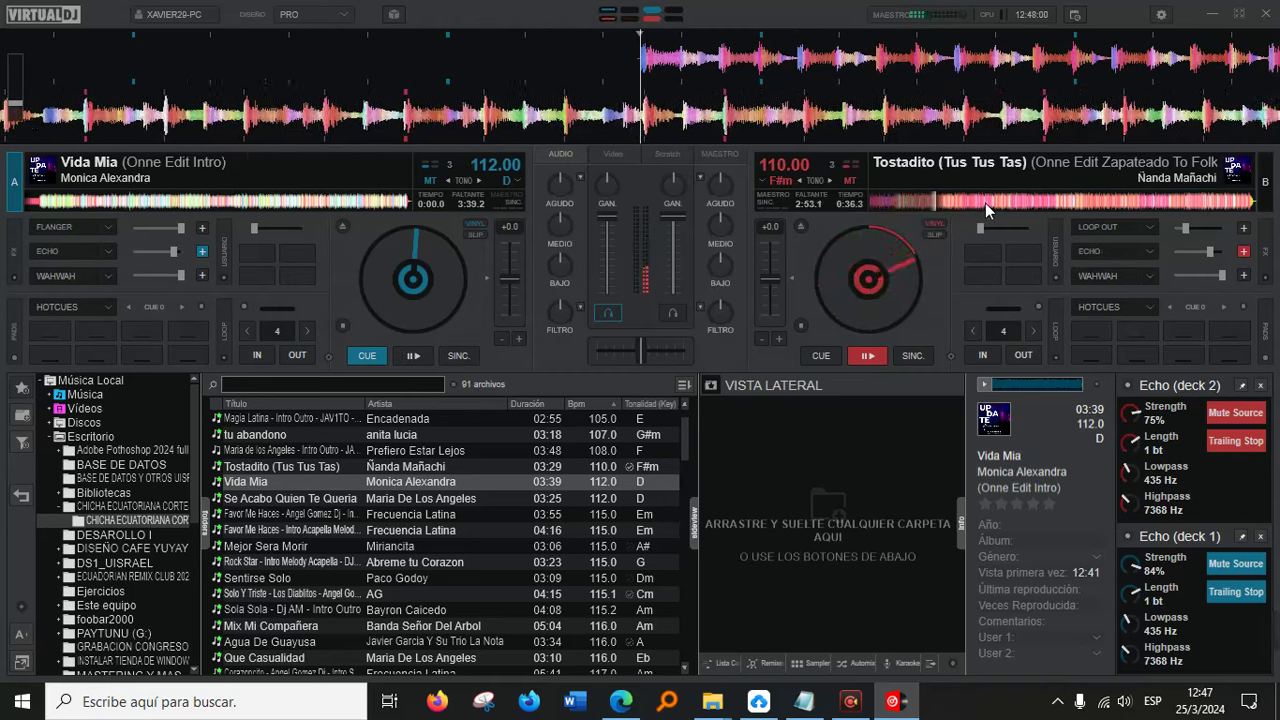
pyautogui.click(1018, 203)
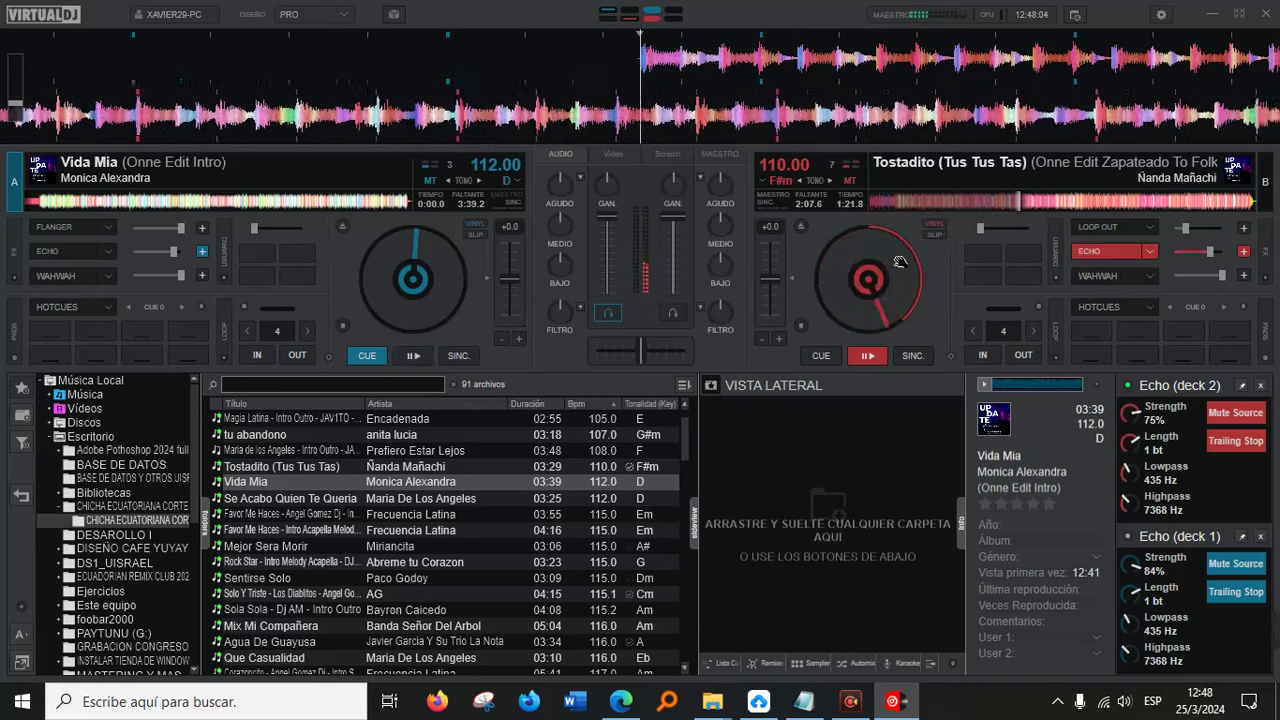
# Switch playback from "Tostadito" to "Vida Mia" on deck A, and load "Se Acabo Quien Te Queria" onto deck B.
pyautogui.click(413, 355)
pyautogui.click(821, 356)
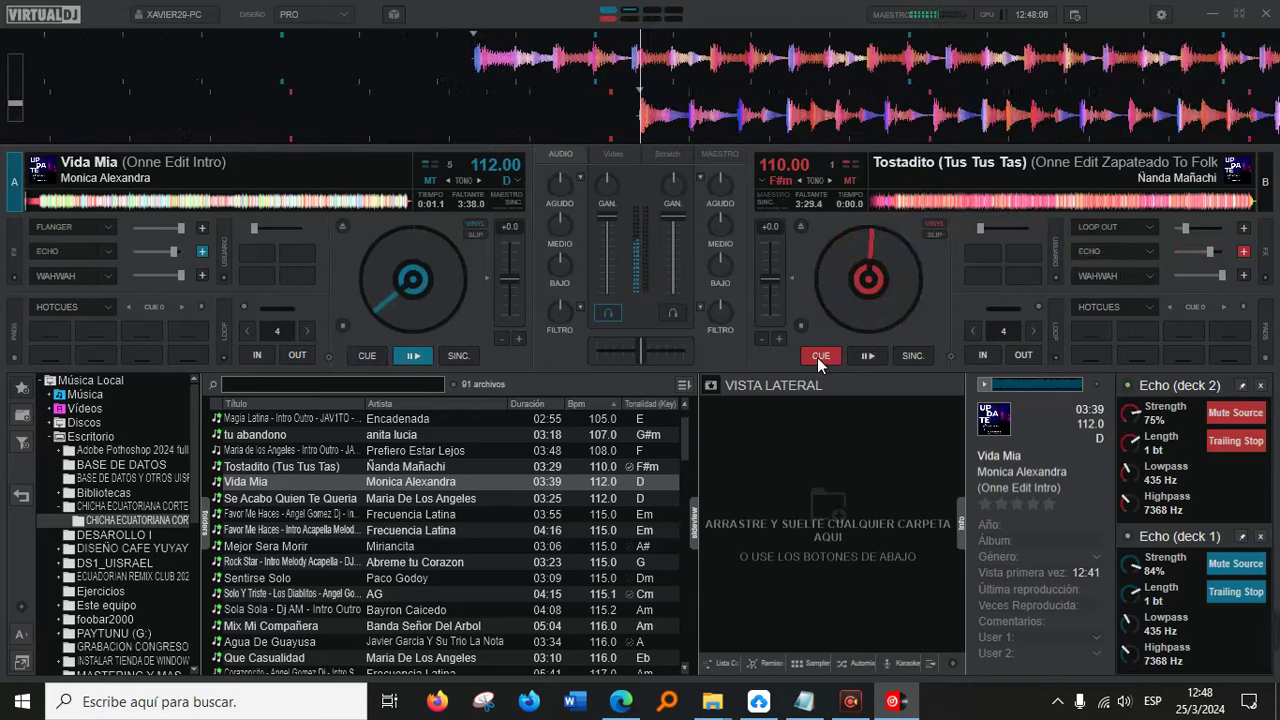
pyautogui.moveTo(500, 498); pyautogui.dragTo(865, 240)
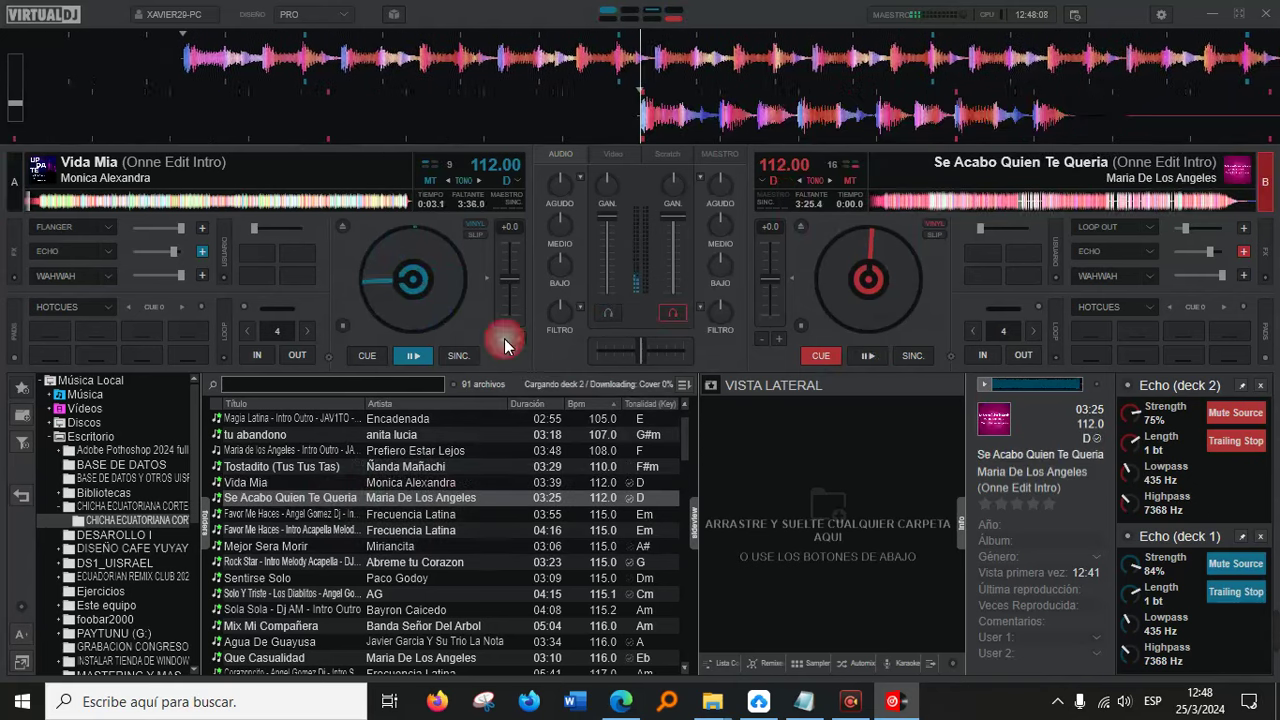
# Skip "Vida Mia" on deck A ahead in stages to about 1:58, using Echo along the way.
pyautogui.click(83, 209)
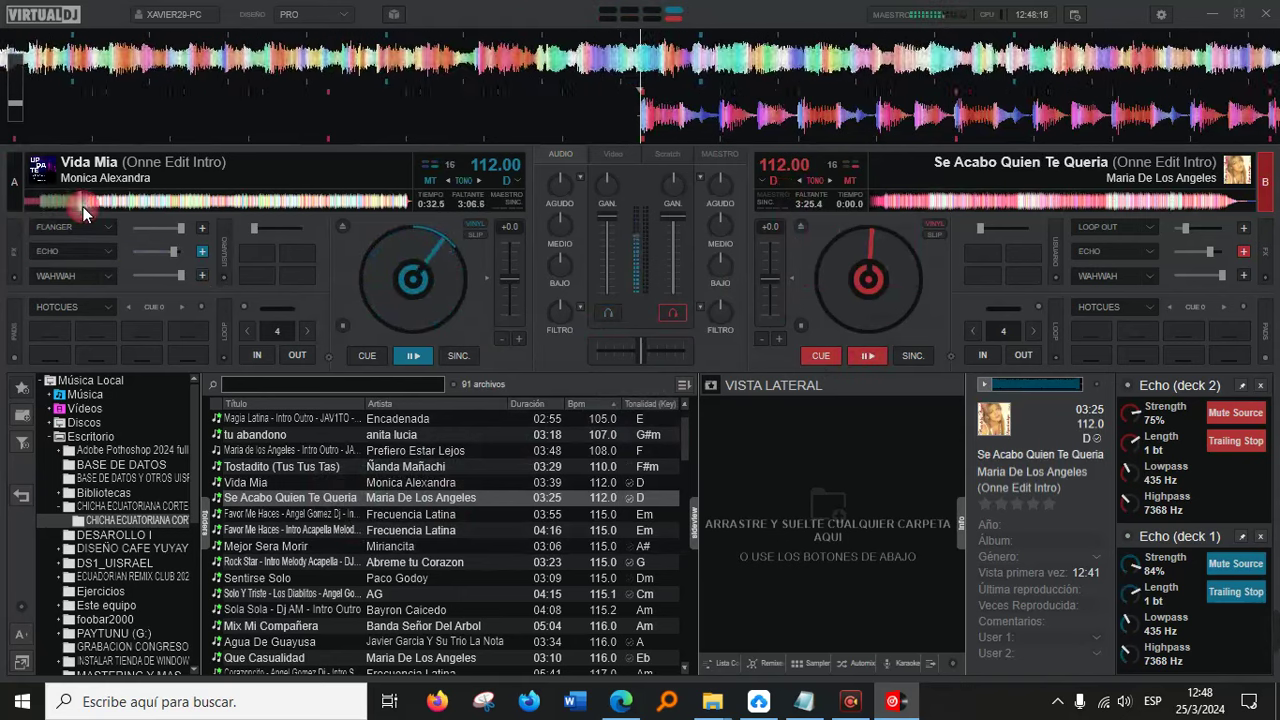
pyautogui.press('e')
pyautogui.click(147, 204)
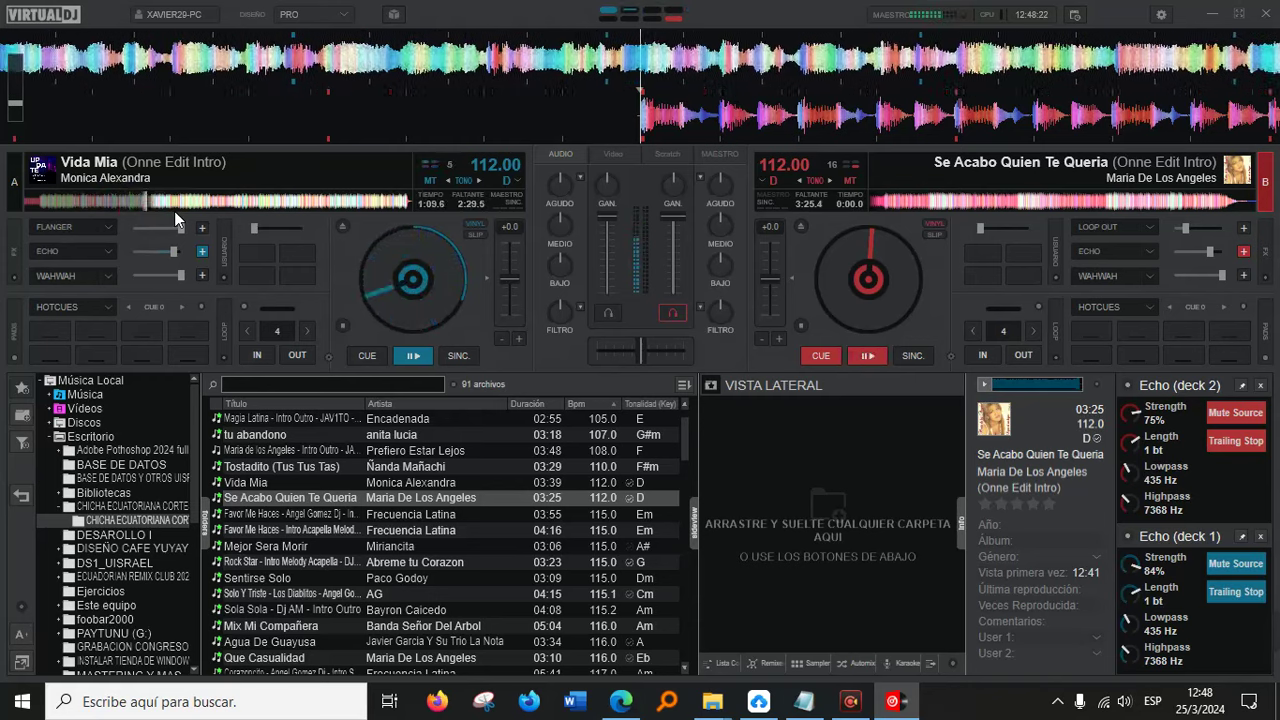
pyautogui.click(165, 204)
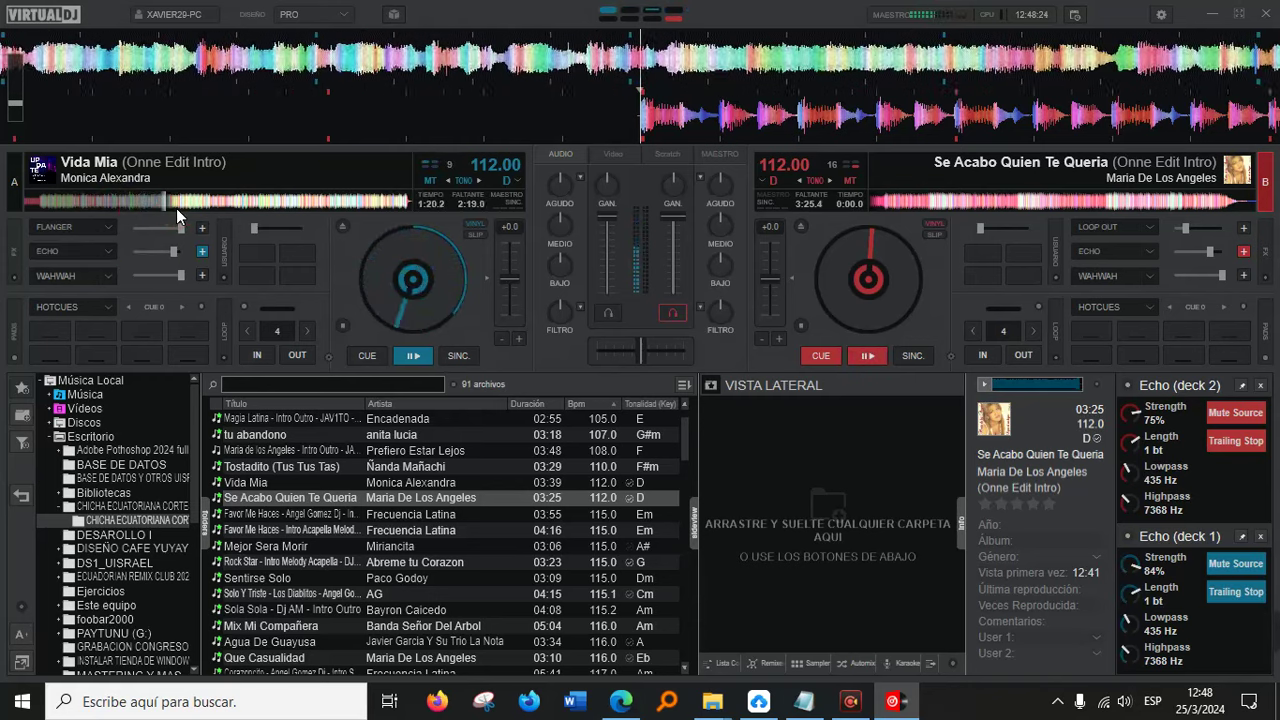
pyautogui.click(191, 205)
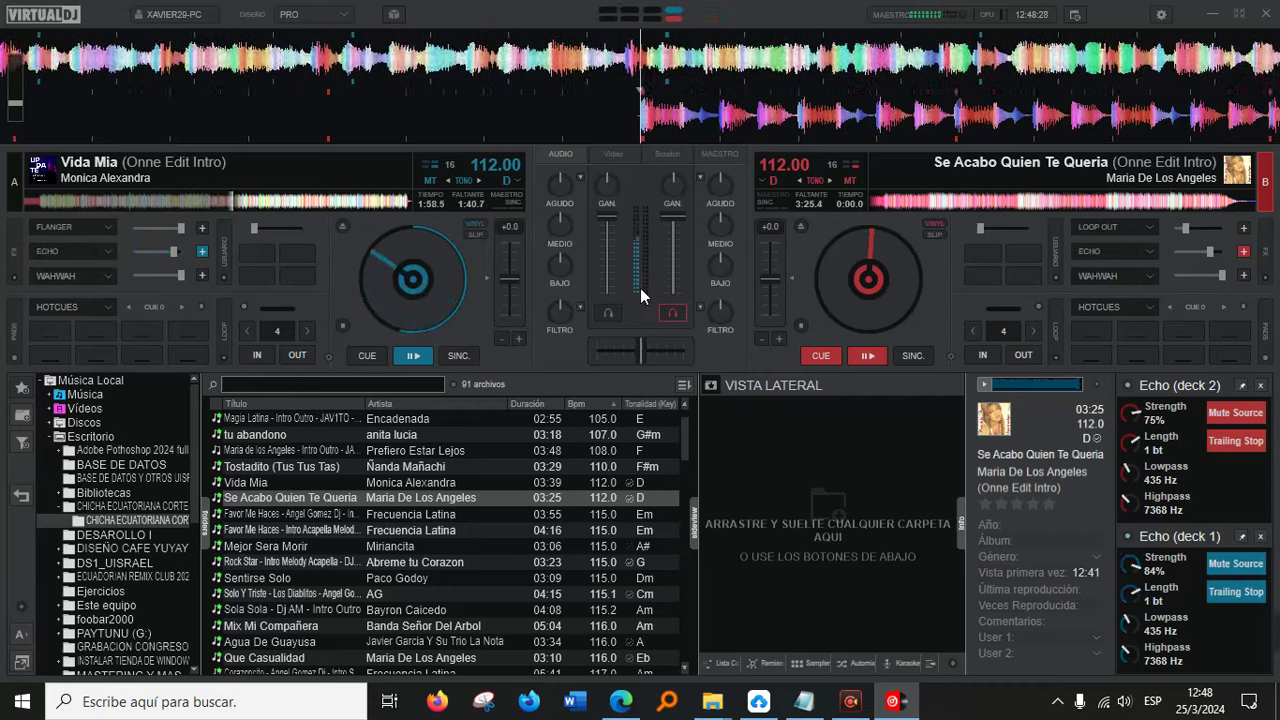
# Switch playback with Echo from "Vida Mia" to "Se Acabo Quien Te Queria" on deck B, and load "Favor Me Haces - Intro Acapella Melody" onto deck A.
pyautogui.press('e')
pyautogui.click(865, 355)
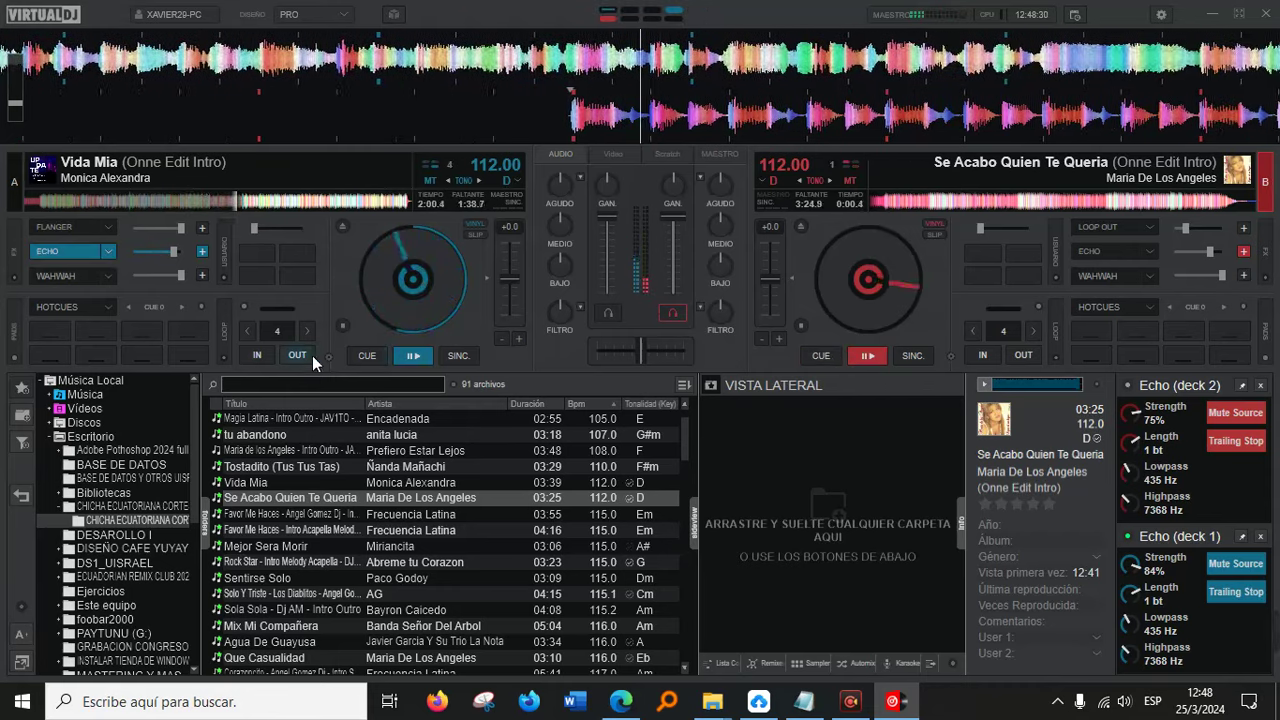
pyautogui.click(367, 355)
pyautogui.scroll(-2, 265, 520)
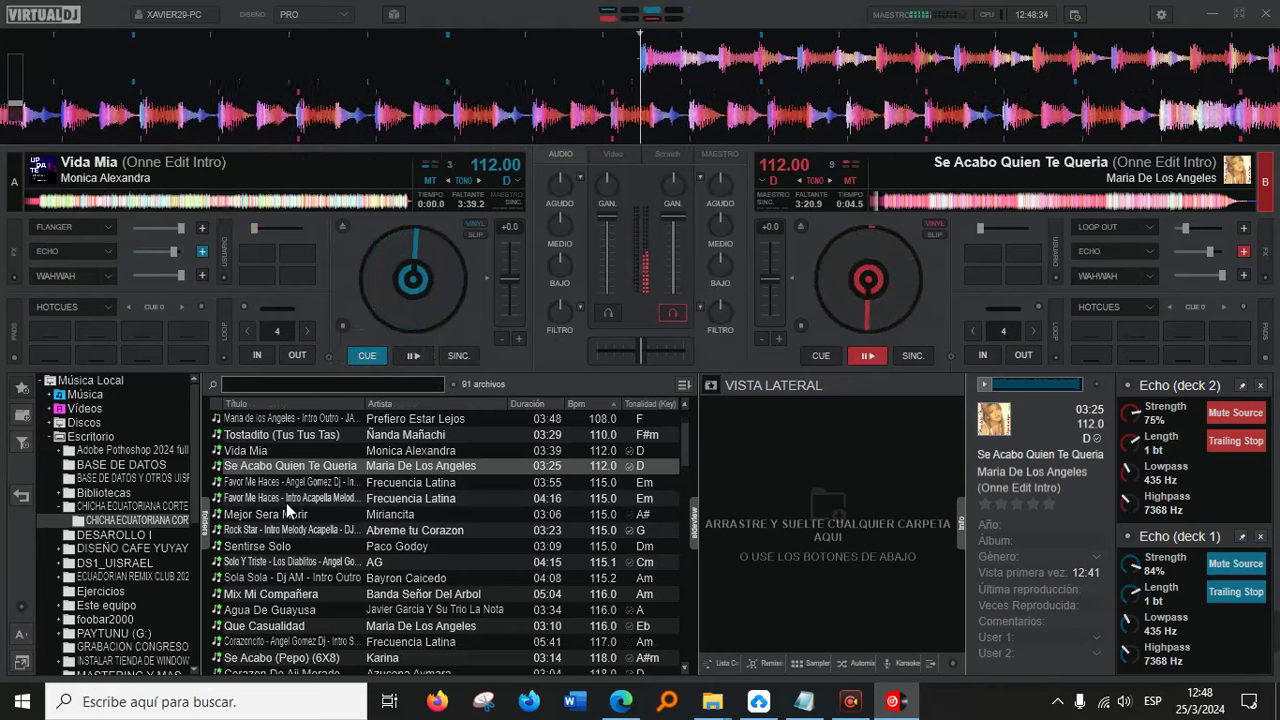
pyautogui.click(289, 500)
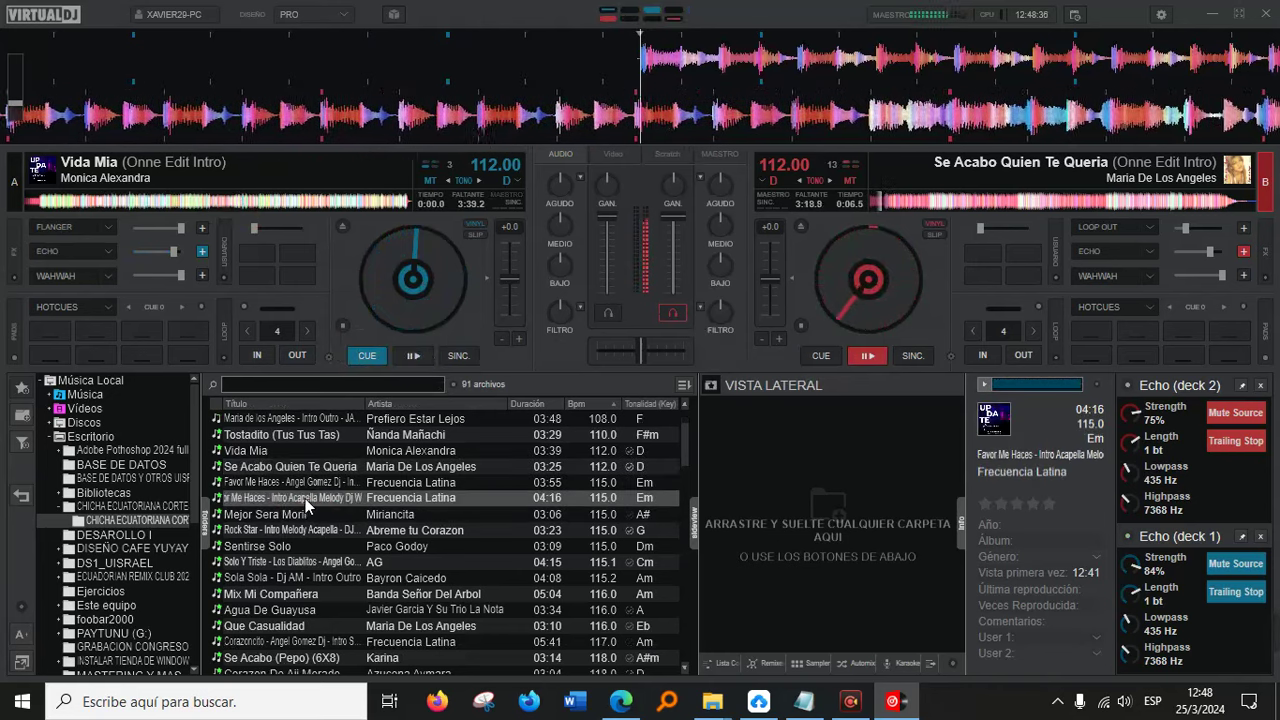
pyautogui.doubleClick(305, 498)
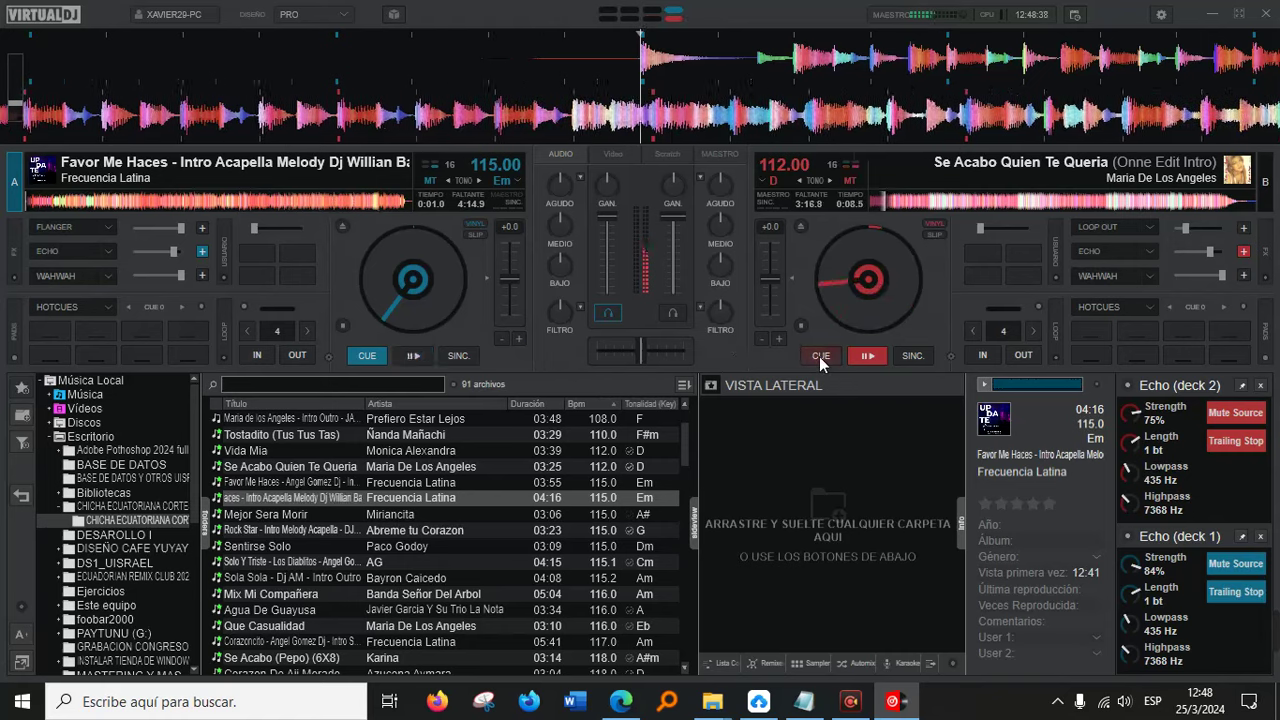
# Skip "Se Acabo Quien Te Queria" on deck B ahead in stages to about 1:40, applying Echo to the deck.
pyautogui.click(917, 207)
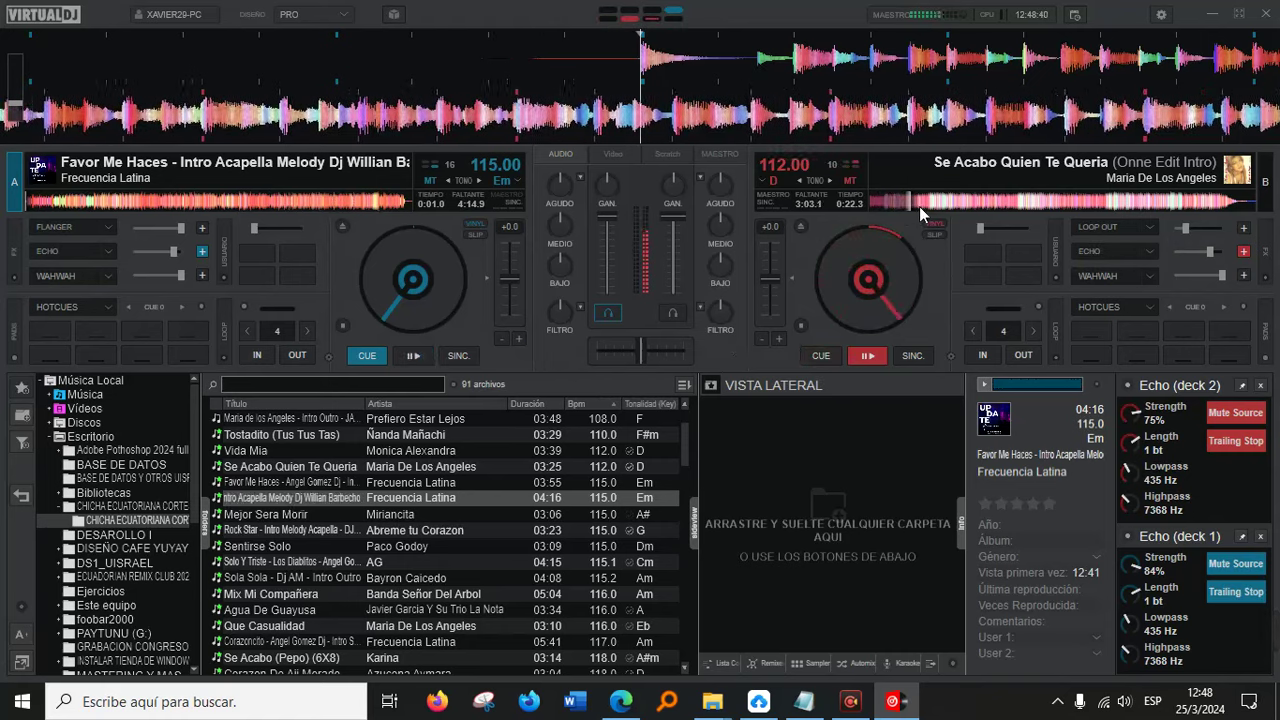
pyautogui.click(1032, 202)
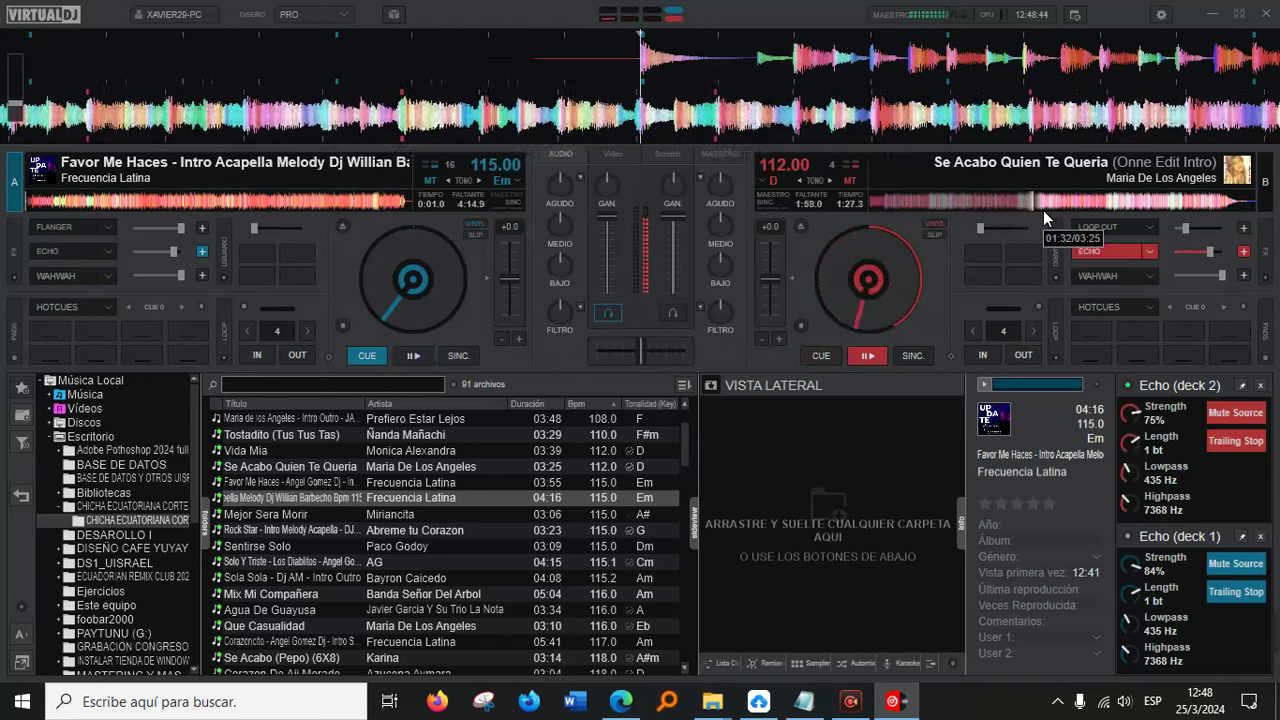
pyautogui.click(1052, 203)
pyautogui.click(1090, 250)
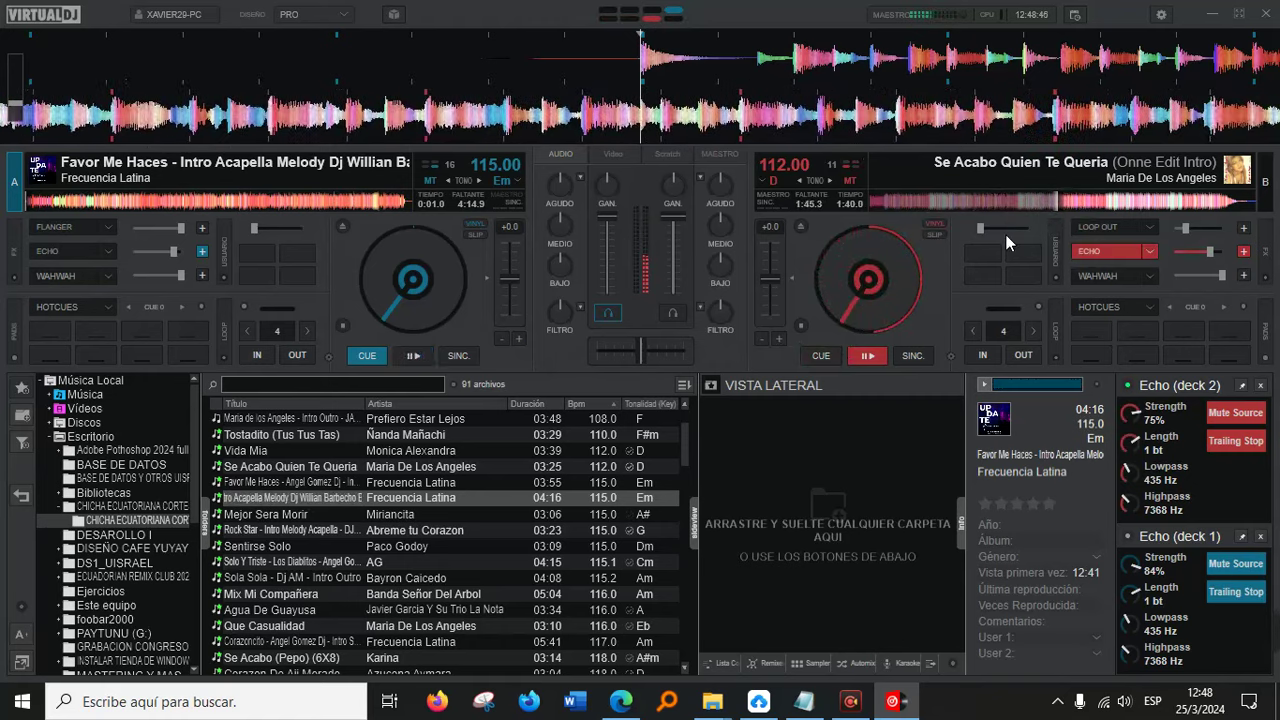
# Switch playback to "Favor Me Haces" on deck A, and load "Rock Star - Intro Melody Acapella" onto deck B.
pyautogui.click(413, 356)
pyautogui.click(822, 356)
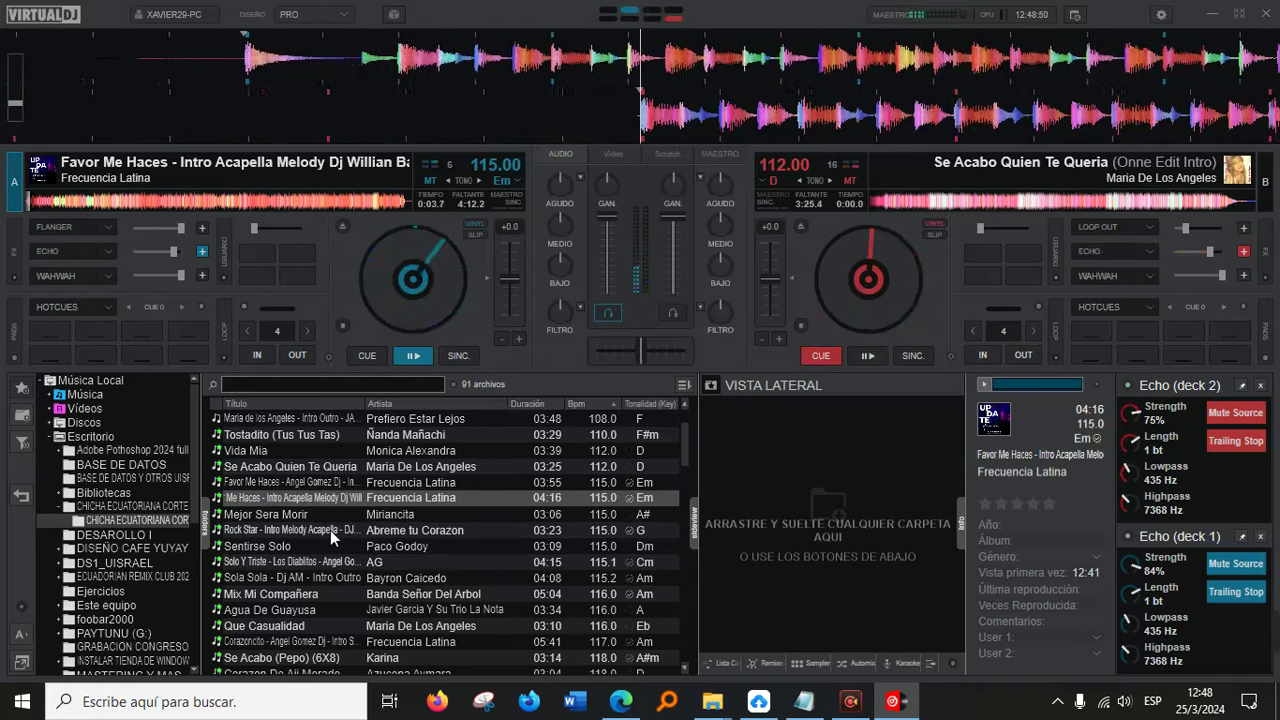
pyautogui.moveTo(346, 537); pyautogui.dragTo(860, 285)
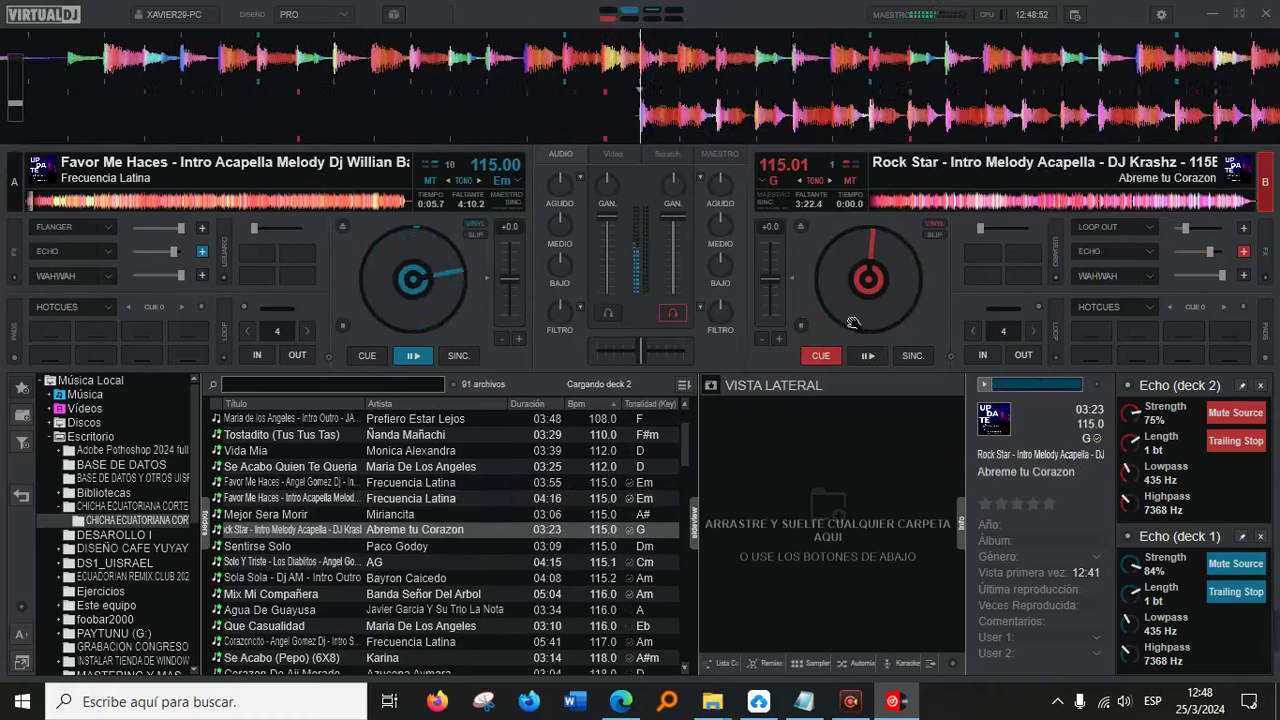
# Skip "Favor Me Haces" on deck A ahead in stages to about 0:48 and apply Echo to the deck.
pyautogui.click(51, 206)
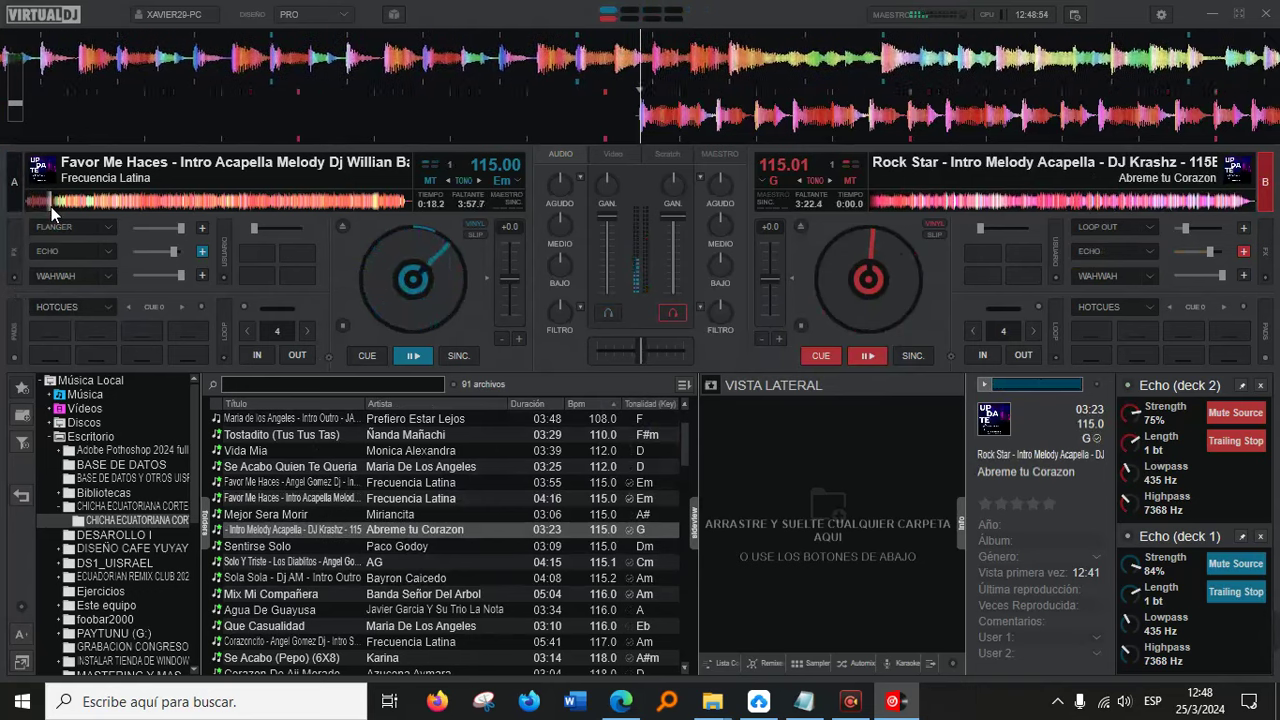
pyautogui.click(105, 203)
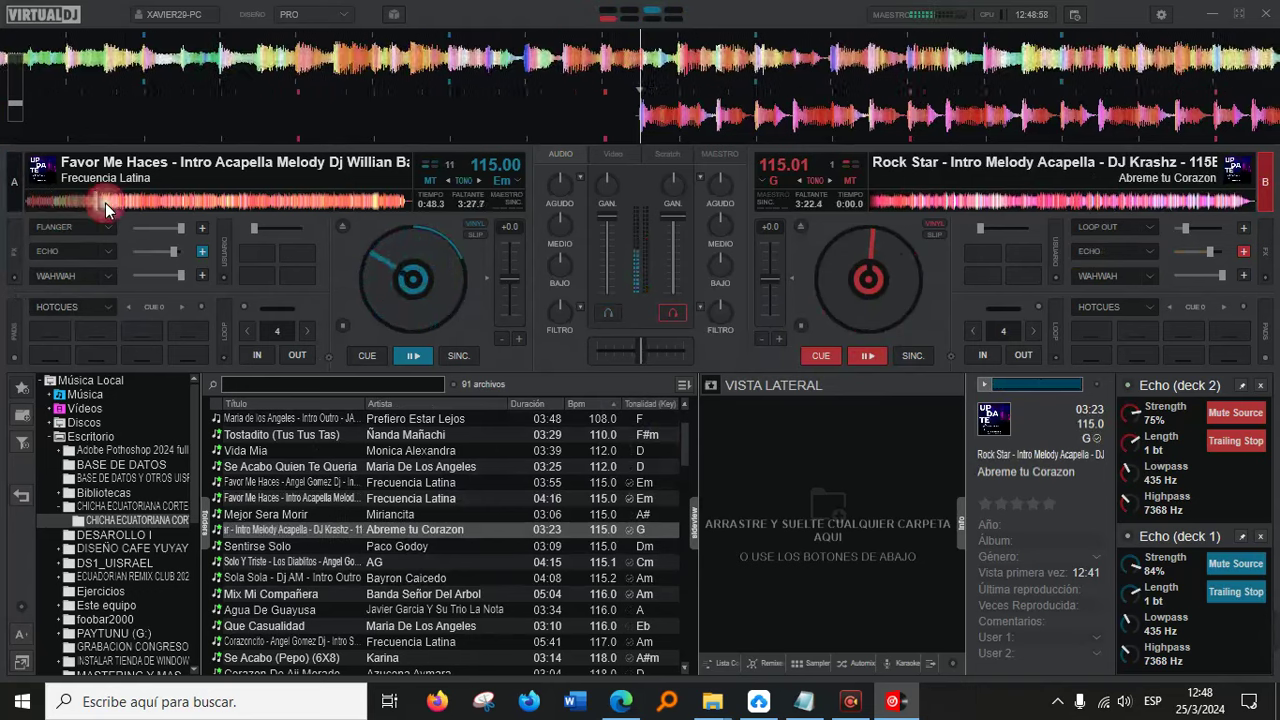
pyautogui.press('e')
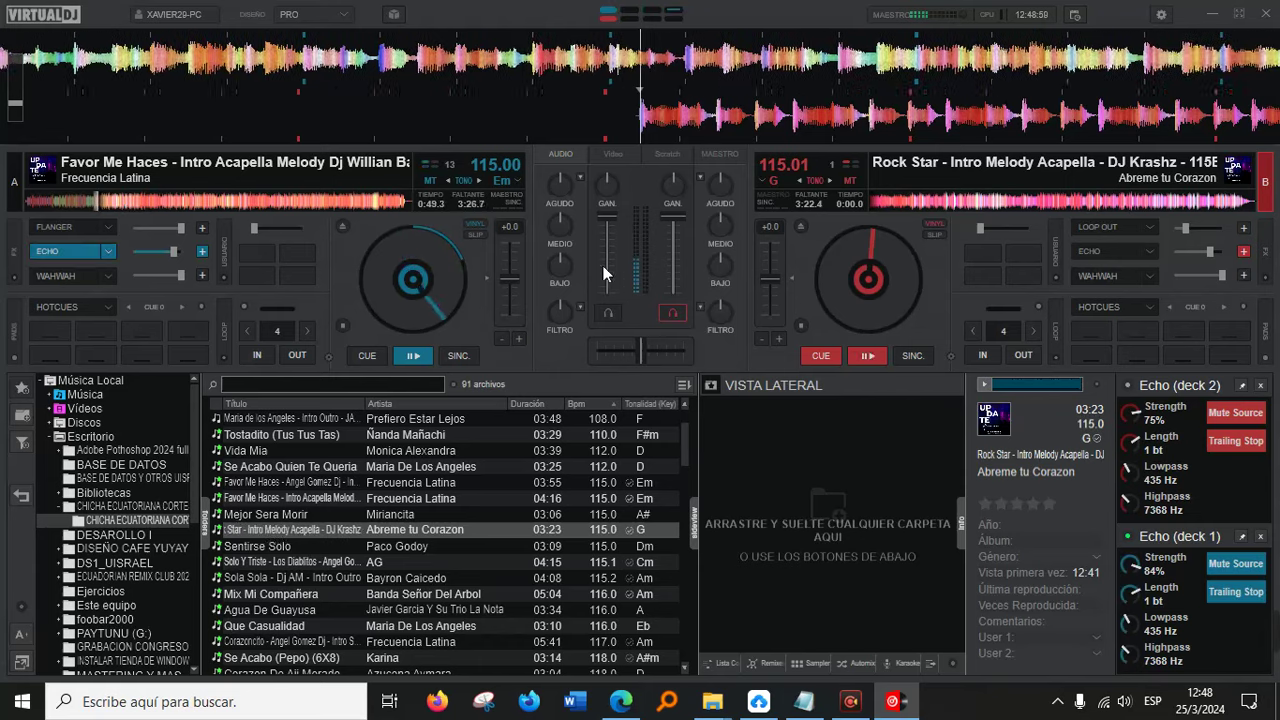
# Switch playback to "Rock Star" on deck B, and load the 115.1 BPM track "Solo Y Triste - Los Diablitos" onto deck A.
pyautogui.click(887, 355)
pyautogui.click(368, 356)
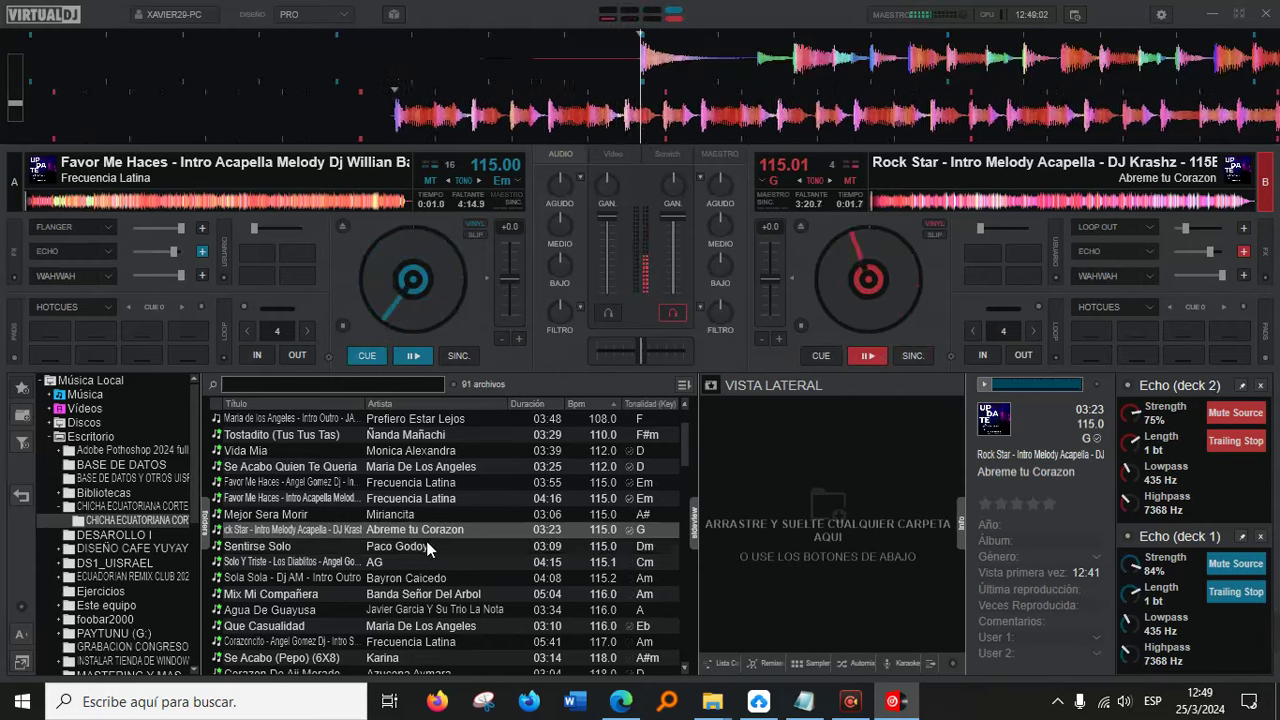
pyautogui.scroll(-2, 428, 548)
pyautogui.moveTo(420, 514); pyautogui.dragTo(372, 232)
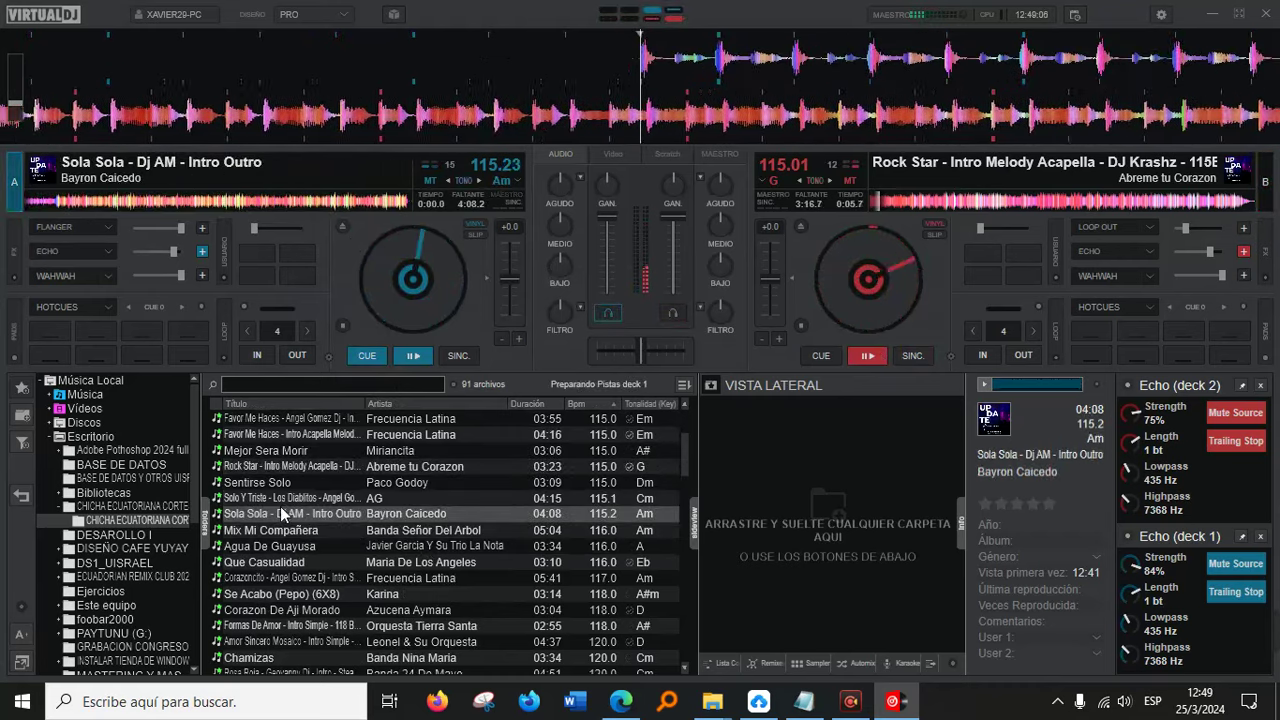
pyautogui.moveTo(282, 503); pyautogui.dragTo(340, 240)
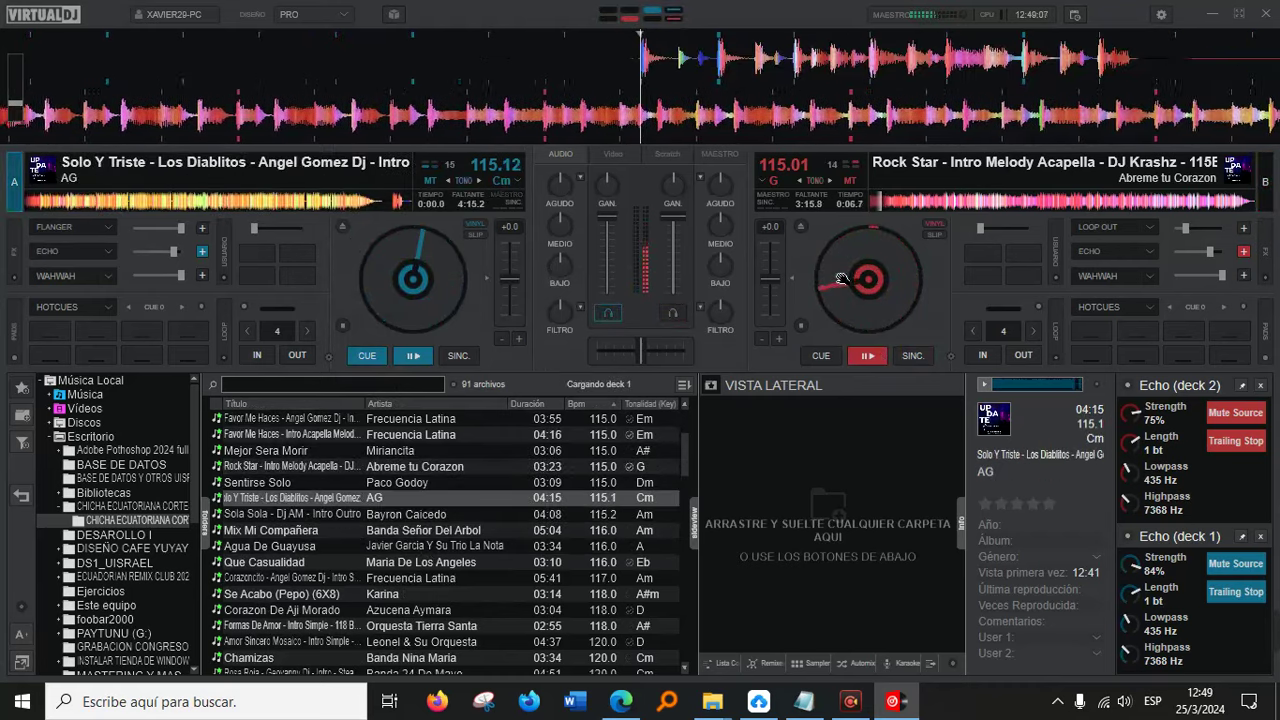
# Skip "Rock Star" on deck B ahead in stages to about 0:58, using Echo along the way.
pyautogui.click(902, 205)
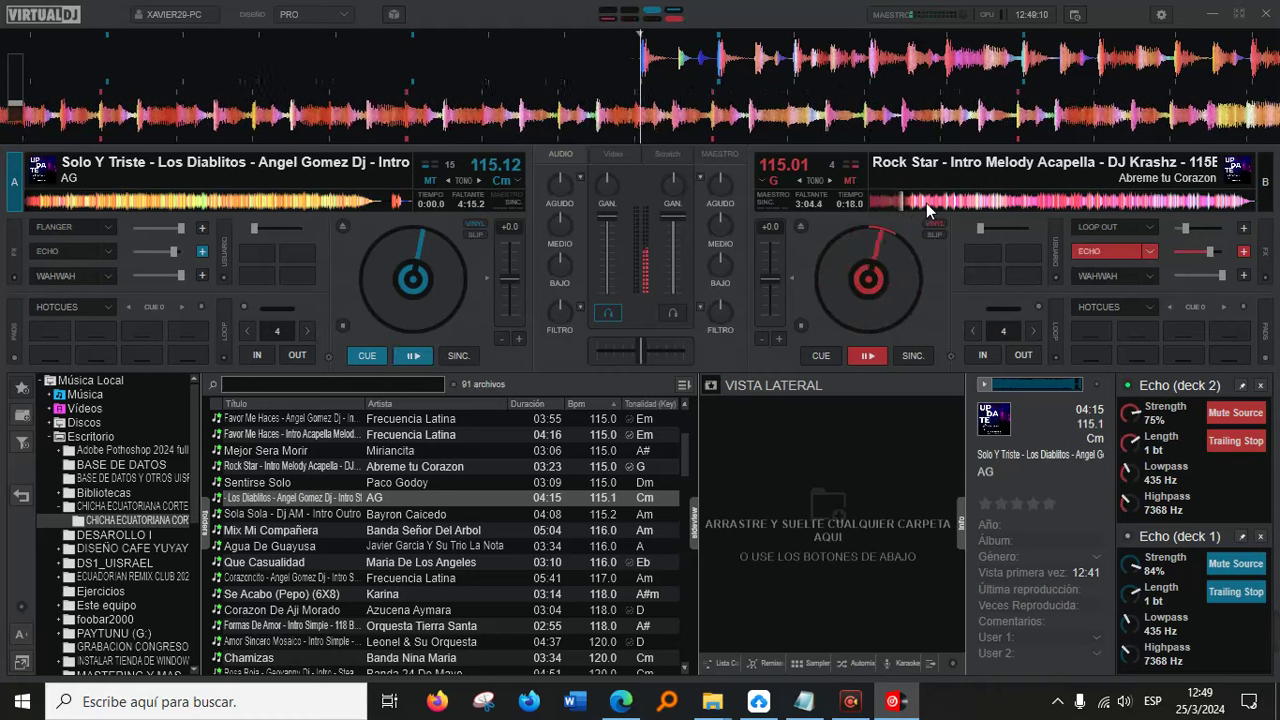
pyautogui.click(926, 203)
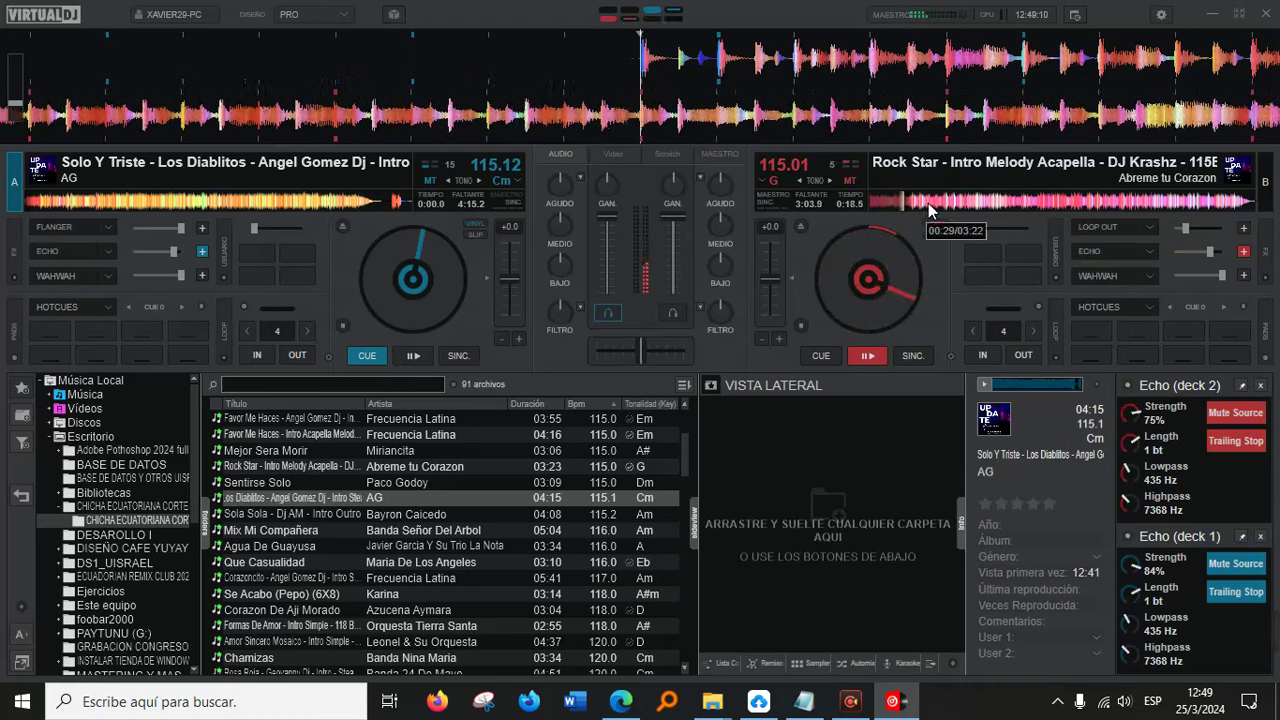
pyautogui.click(981, 203)
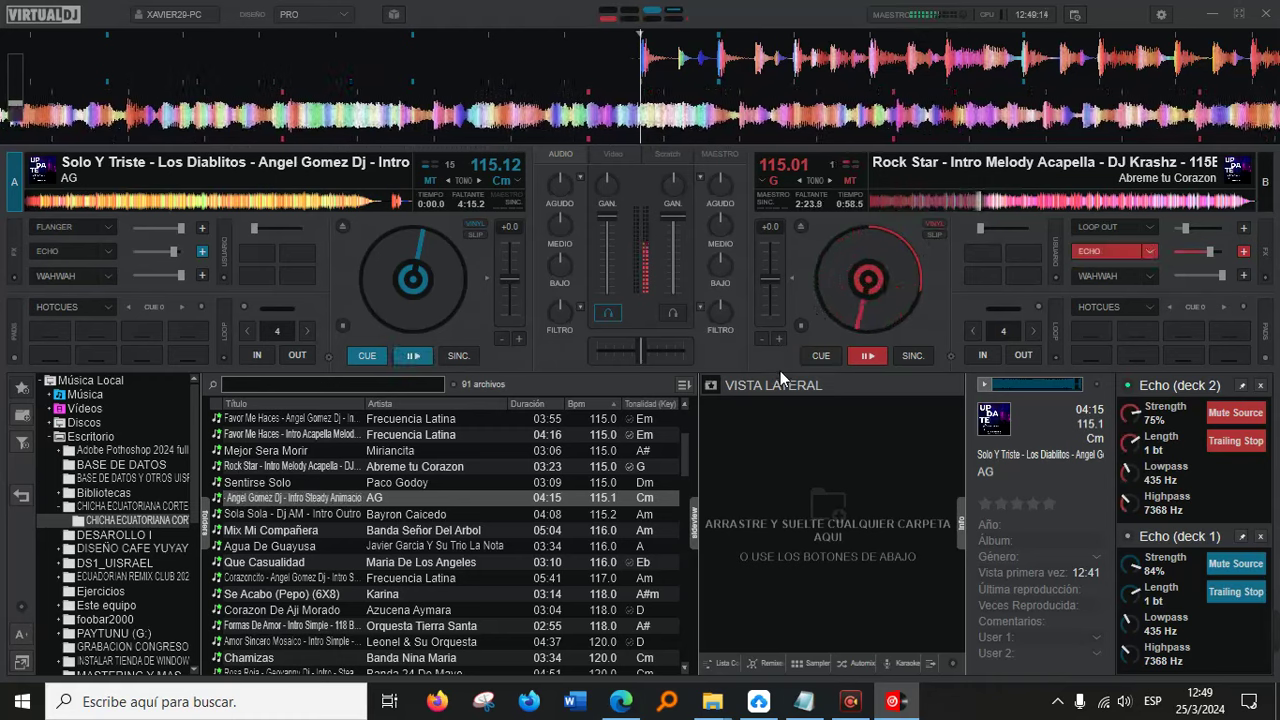
# Switch playback from "Rock Star" to "Solo Y Triste" on deck A, and load "Sola Sola - Dj AM - Intro Outro" onto deck B.
pyautogui.click(411, 358)
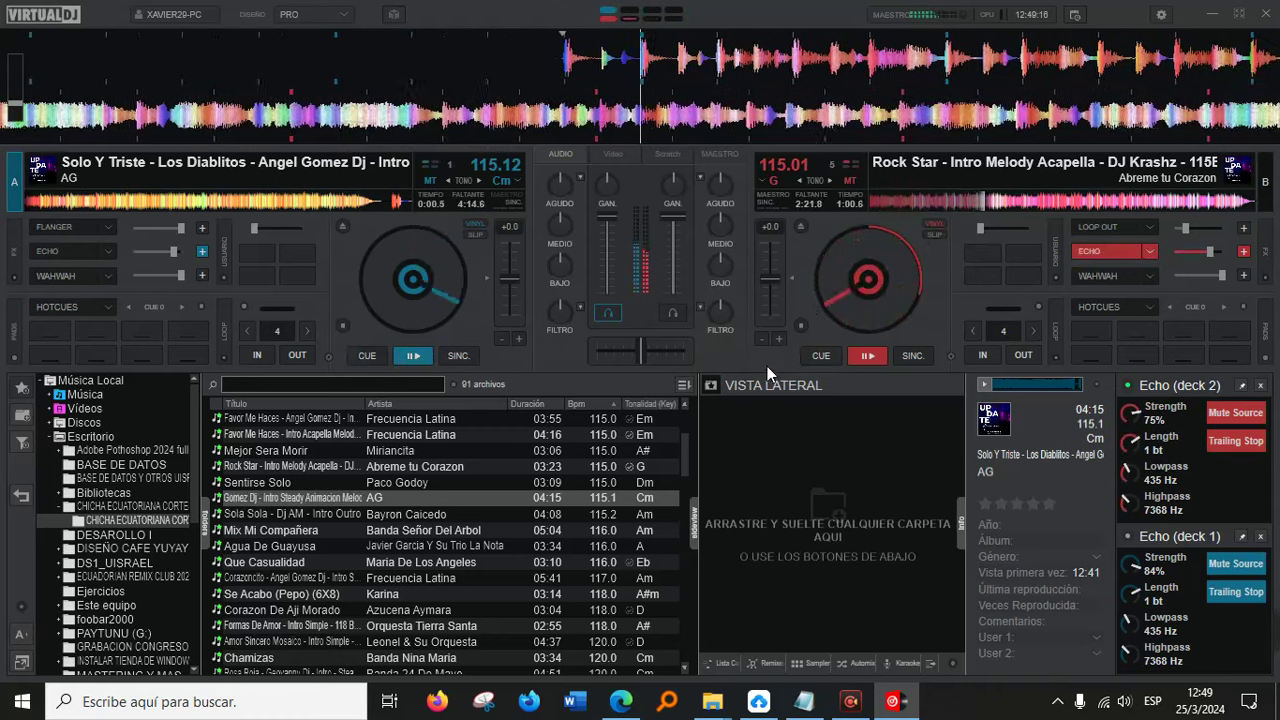
pyautogui.click(811, 360)
pyautogui.moveTo(300, 513); pyautogui.dragTo(926, 219)
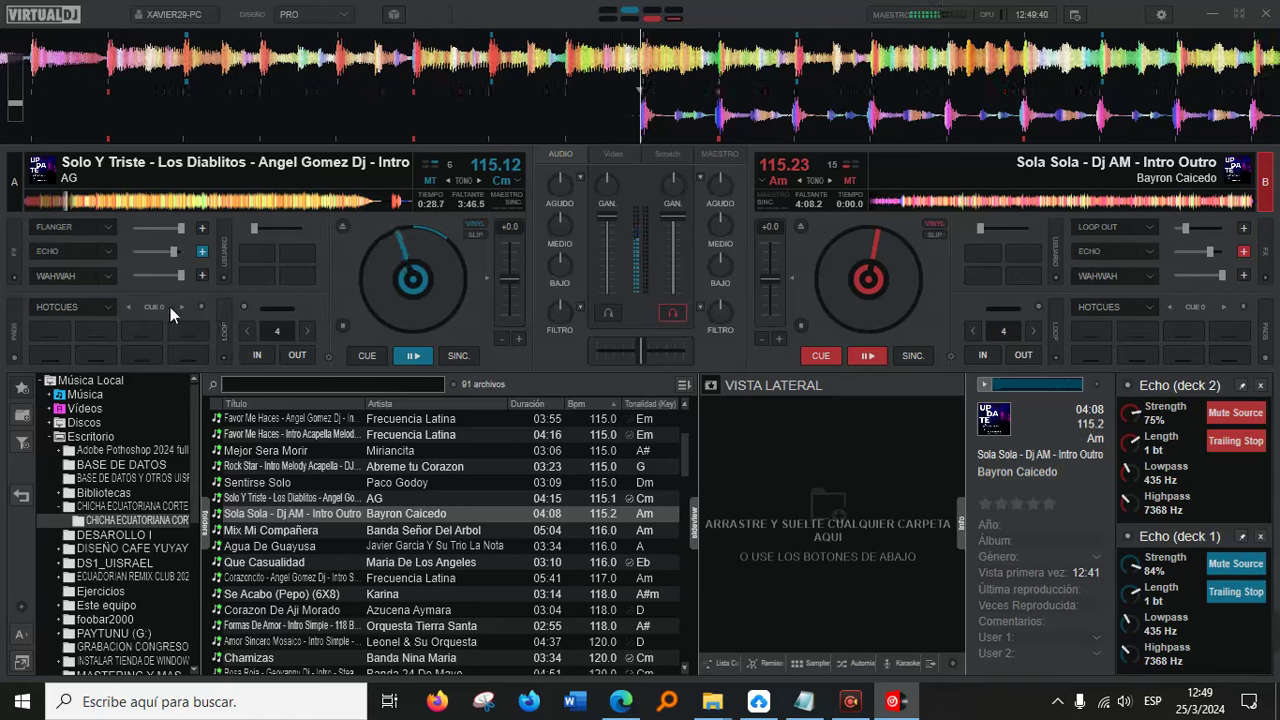
# Skip "Solo Y Triste" on deck A ahead in stages to about 1:55, applying Echo to the deck.
pyautogui.click(70, 227)
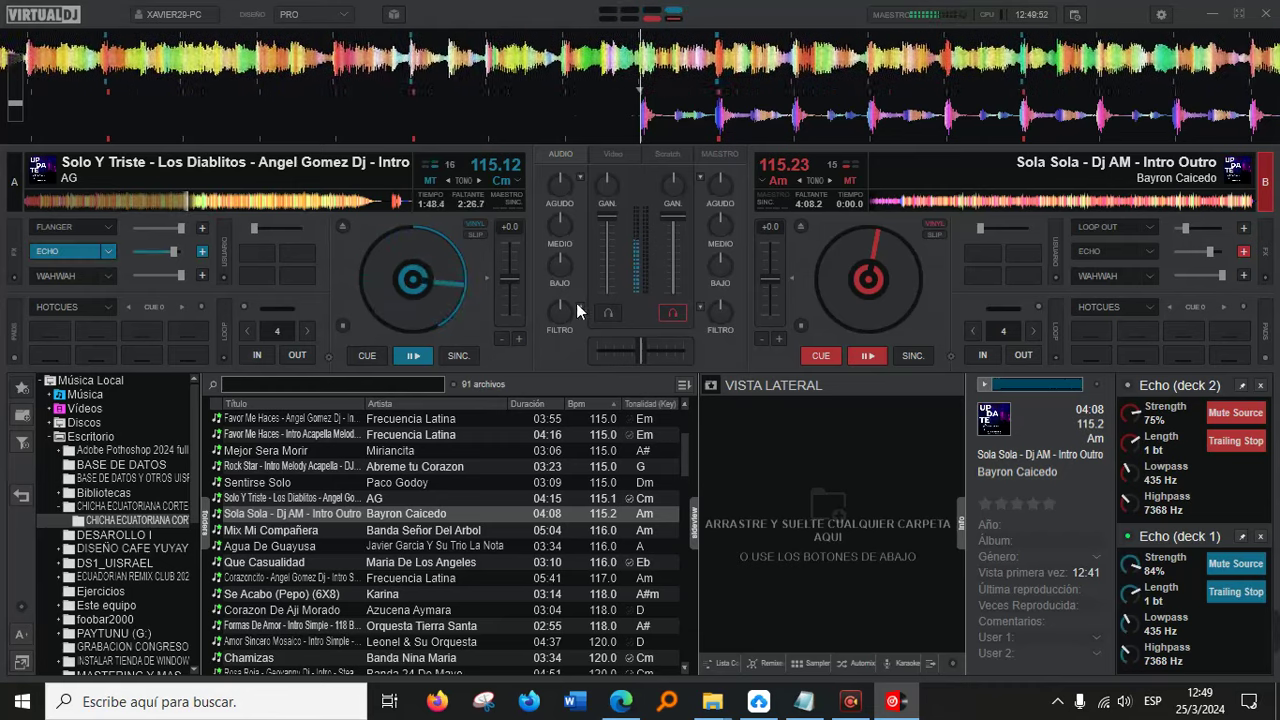
pyautogui.click(201, 203)
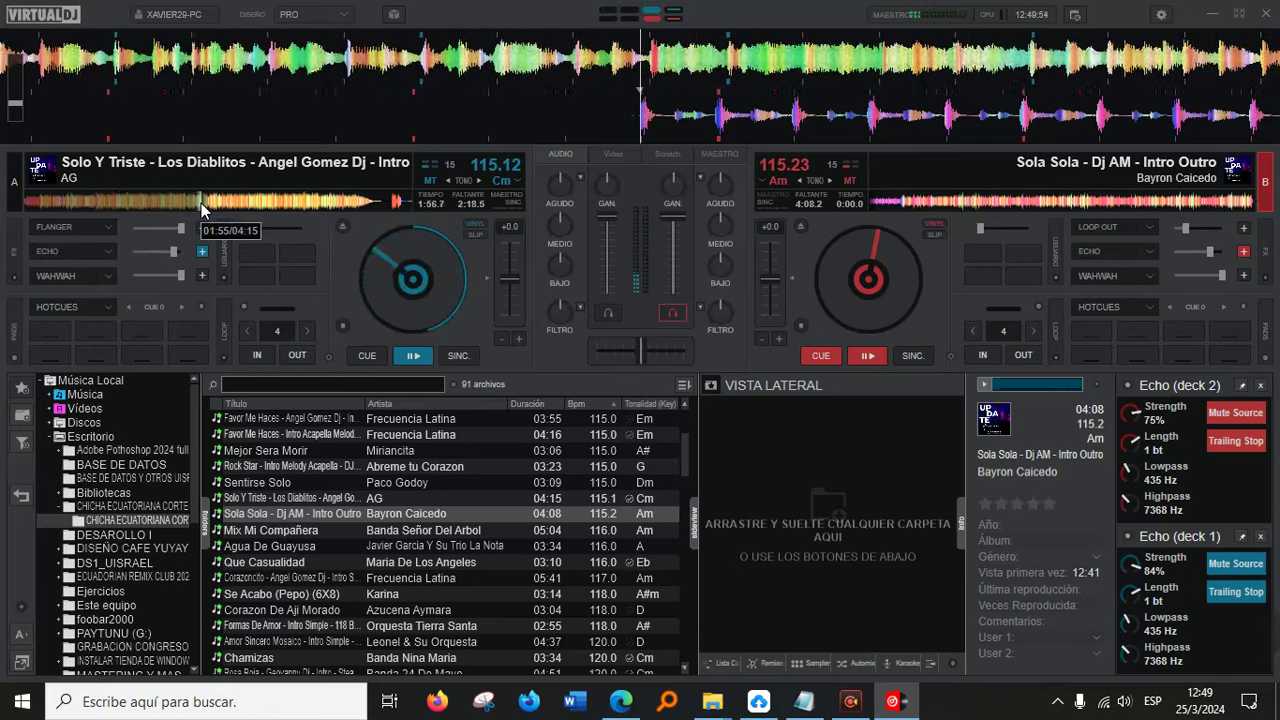
pyautogui.click(73, 251)
# Switch playback from "Solo Y Triste" to "Sola Sola" on deck B, and load "Que Casualidad" onto deck A.
pyautogui.click(862, 358)
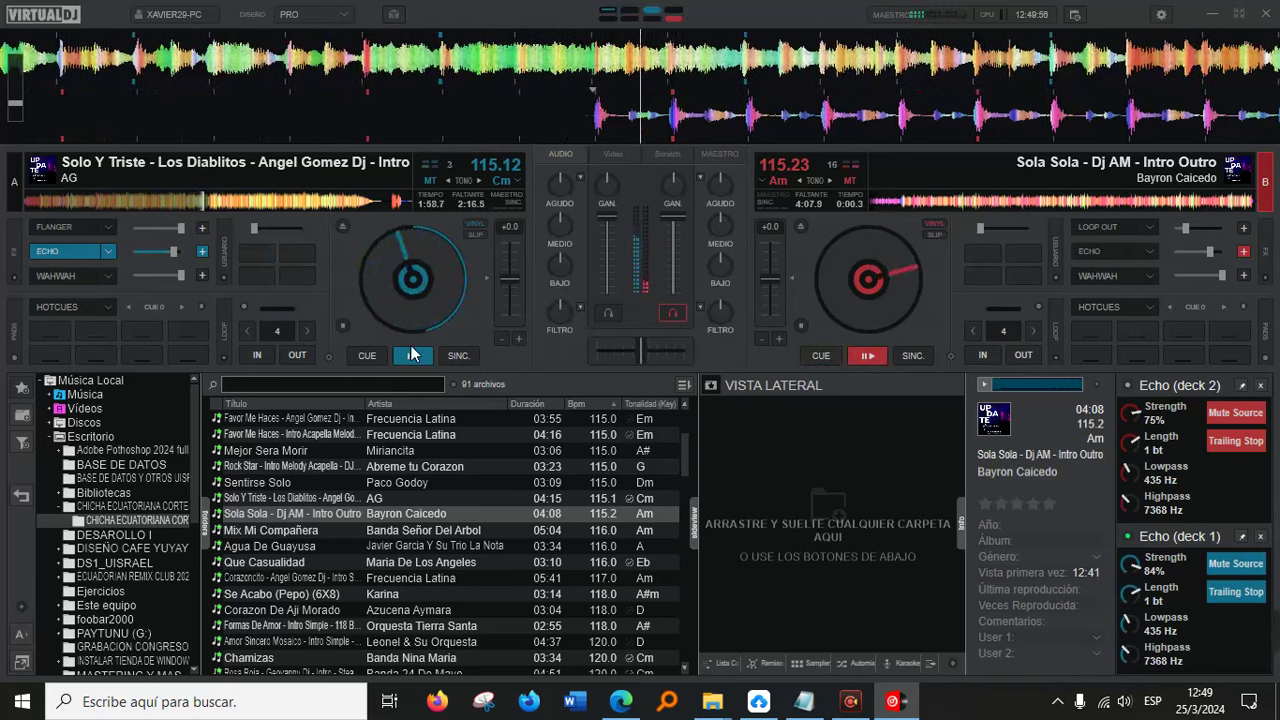
pyautogui.click(369, 358)
pyautogui.scroll(-1, 397, 513)
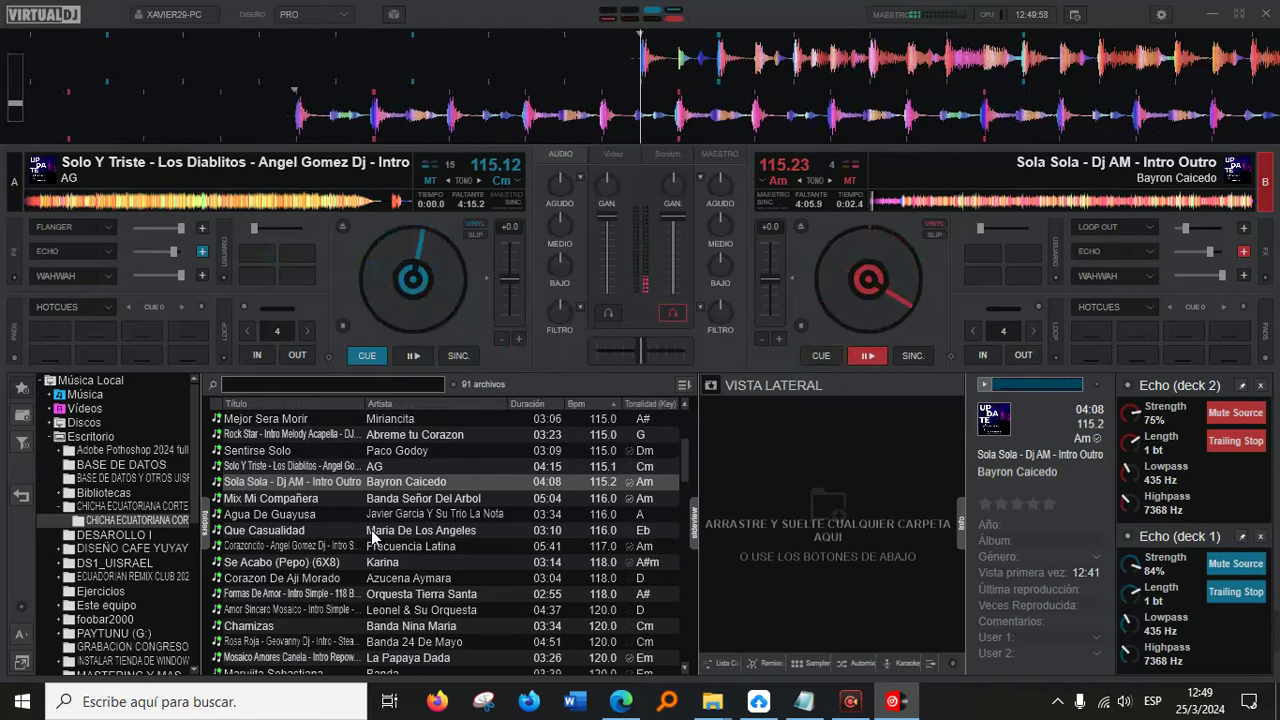
pyautogui.scroll(-1, 380, 520)
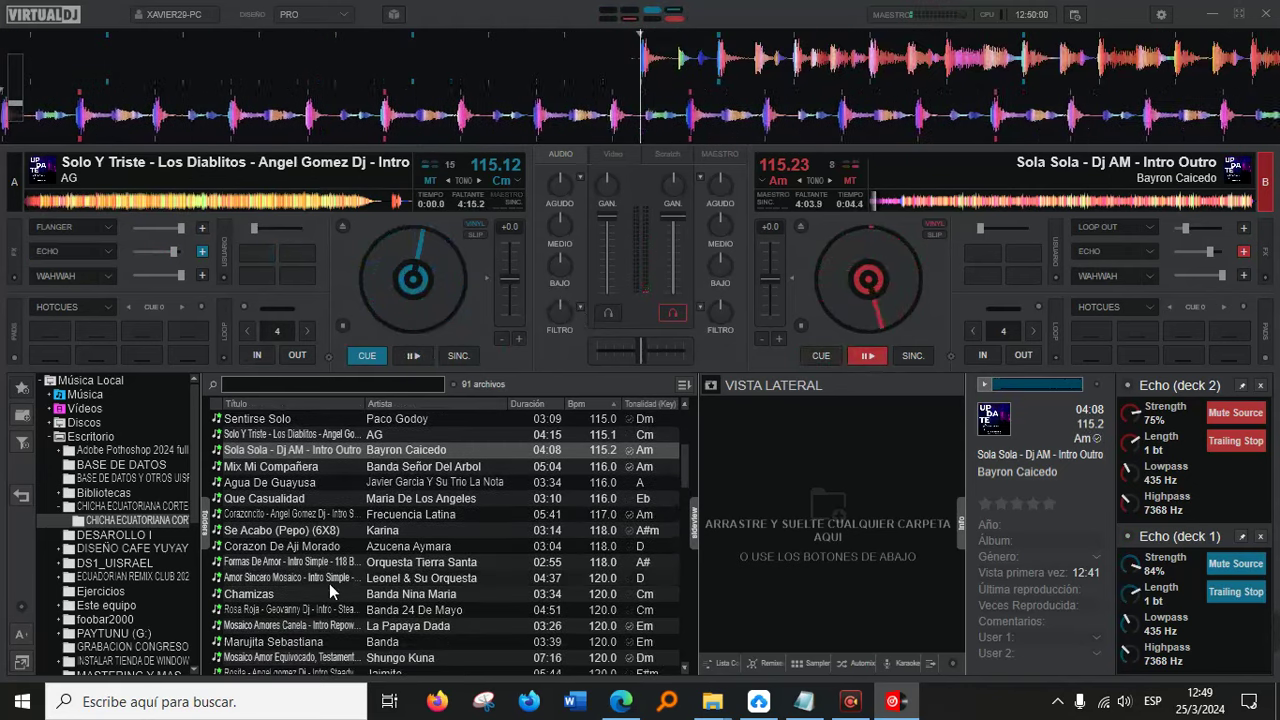
pyautogui.doubleClick(300, 498)
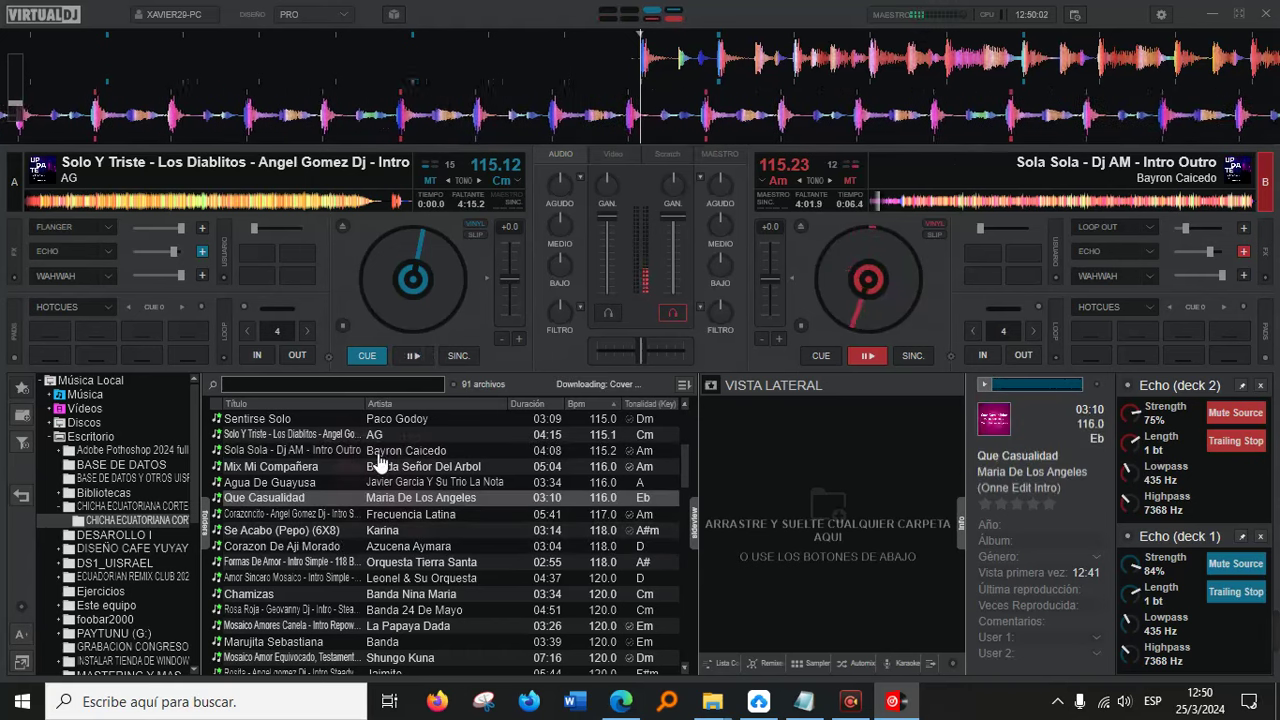
# Skip "Sola Sola" on deck B ahead in stages to about 1:24, using Echo along the way.
pyautogui.click(898, 202)
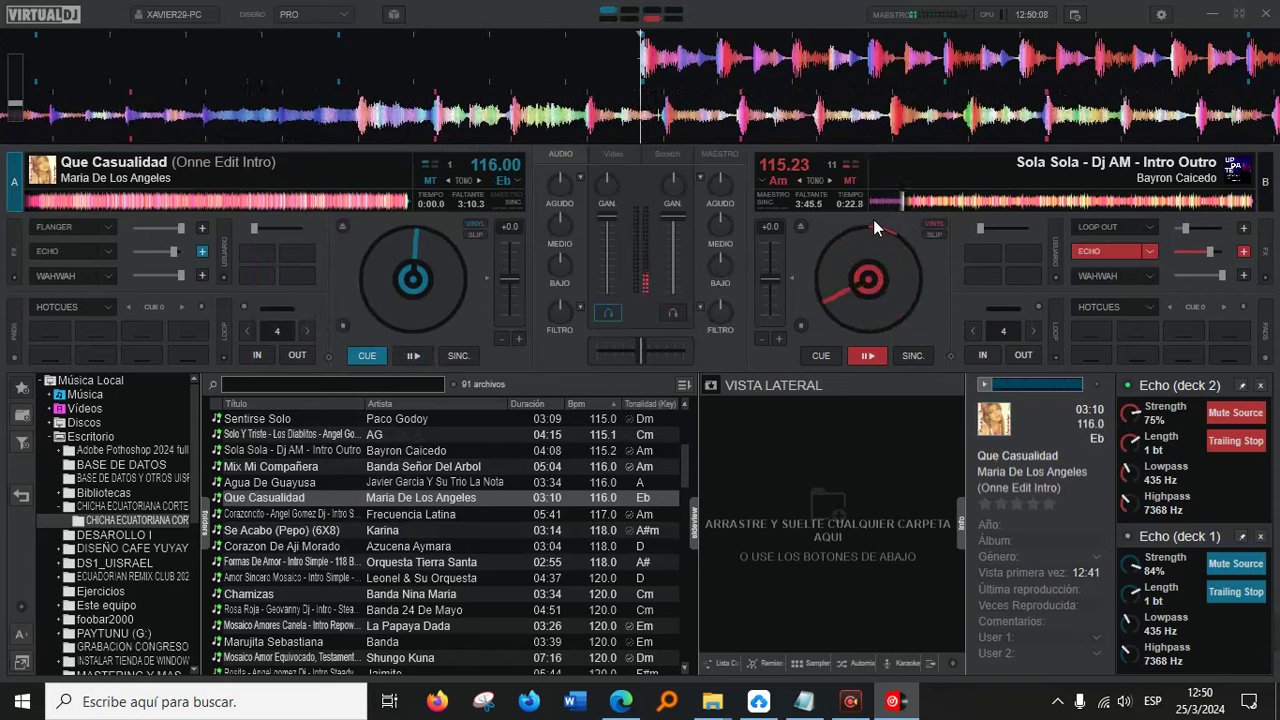
pyautogui.click(936, 202)
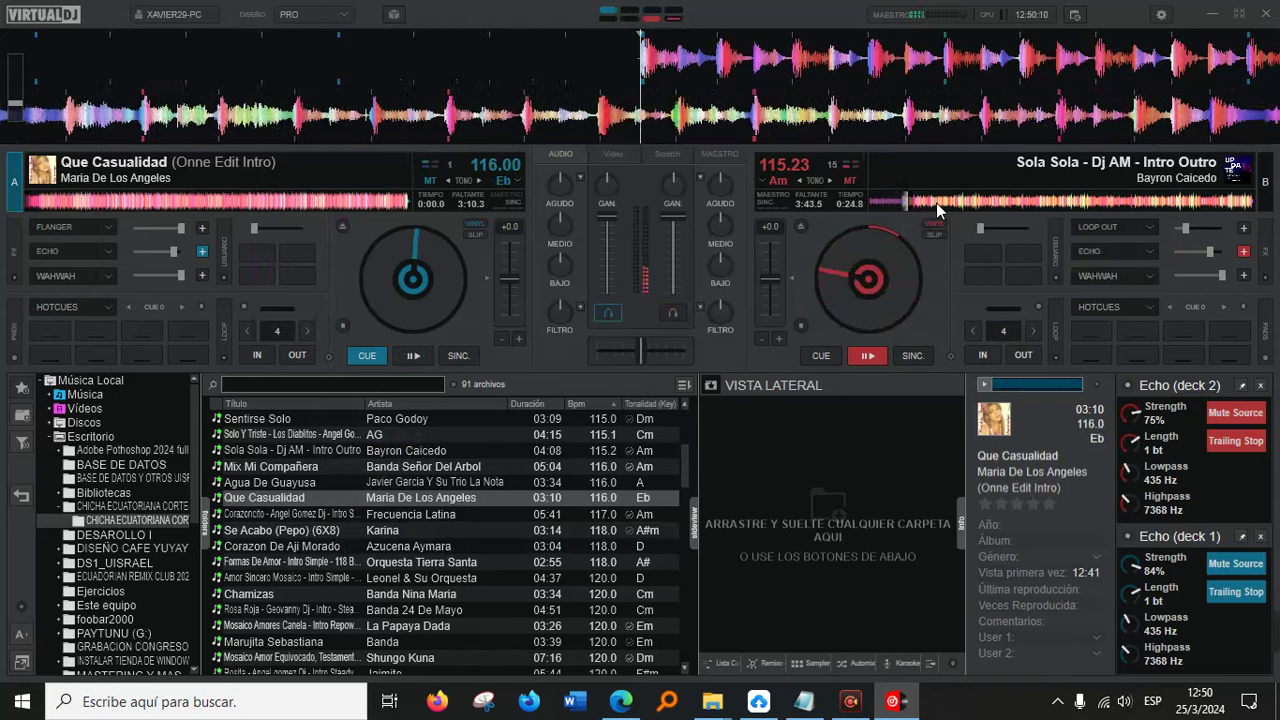
pyautogui.click(974, 204)
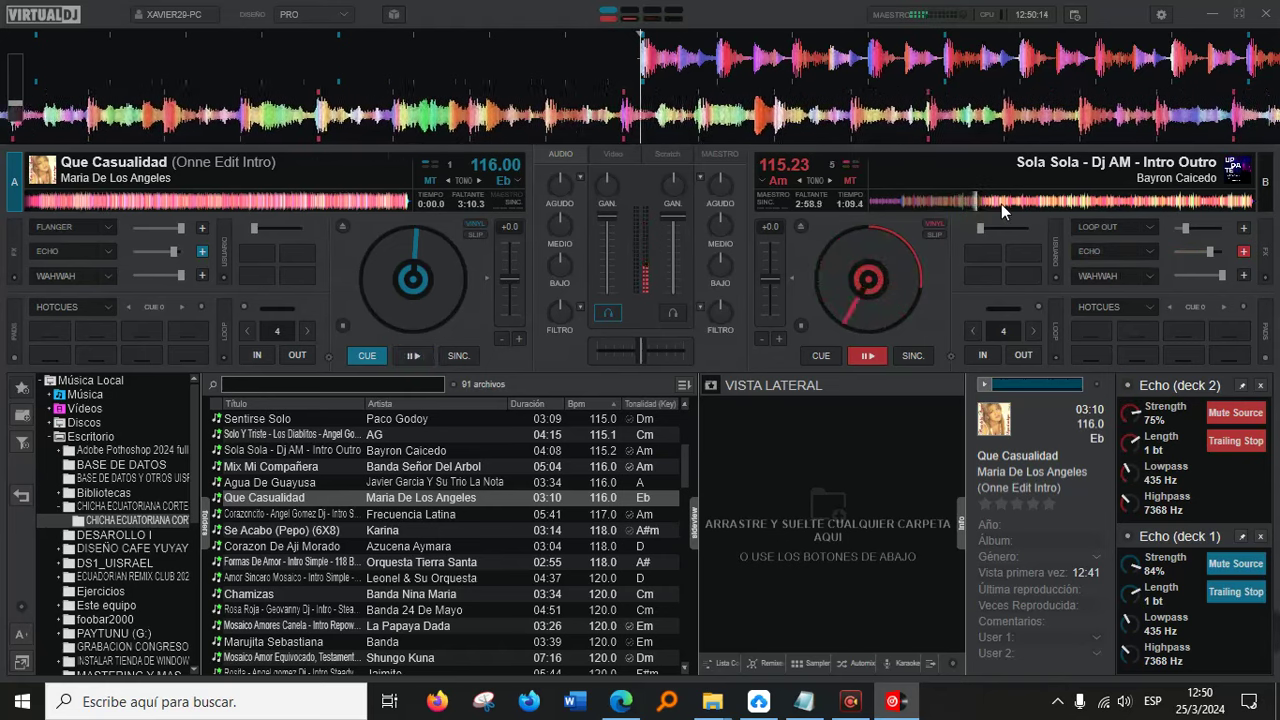
pyautogui.click(1001, 204)
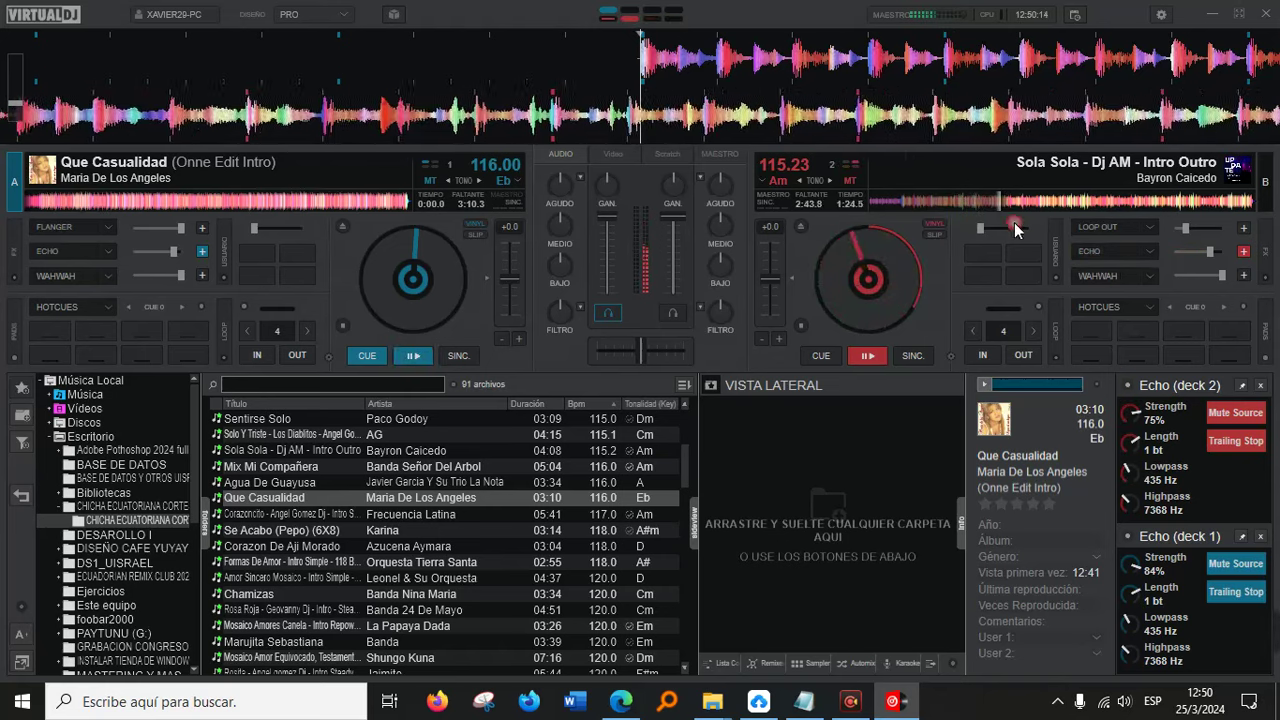
# Switch playback from "Sola Sola" to "Que Casualidad" on deck A, and load the 120 BPM track "Rosa Roja" onto deck B.
pyautogui.click(413, 357)
pyautogui.click(808, 362)
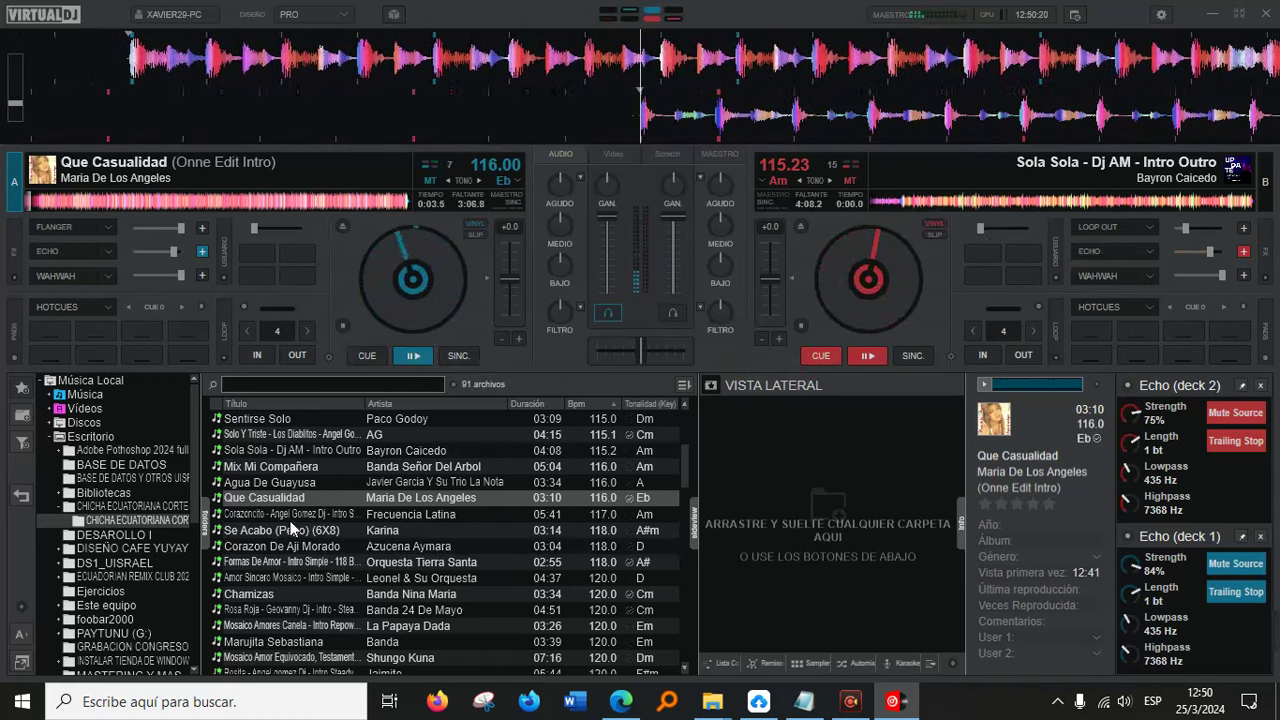
pyautogui.scroll(-1, 311, 570)
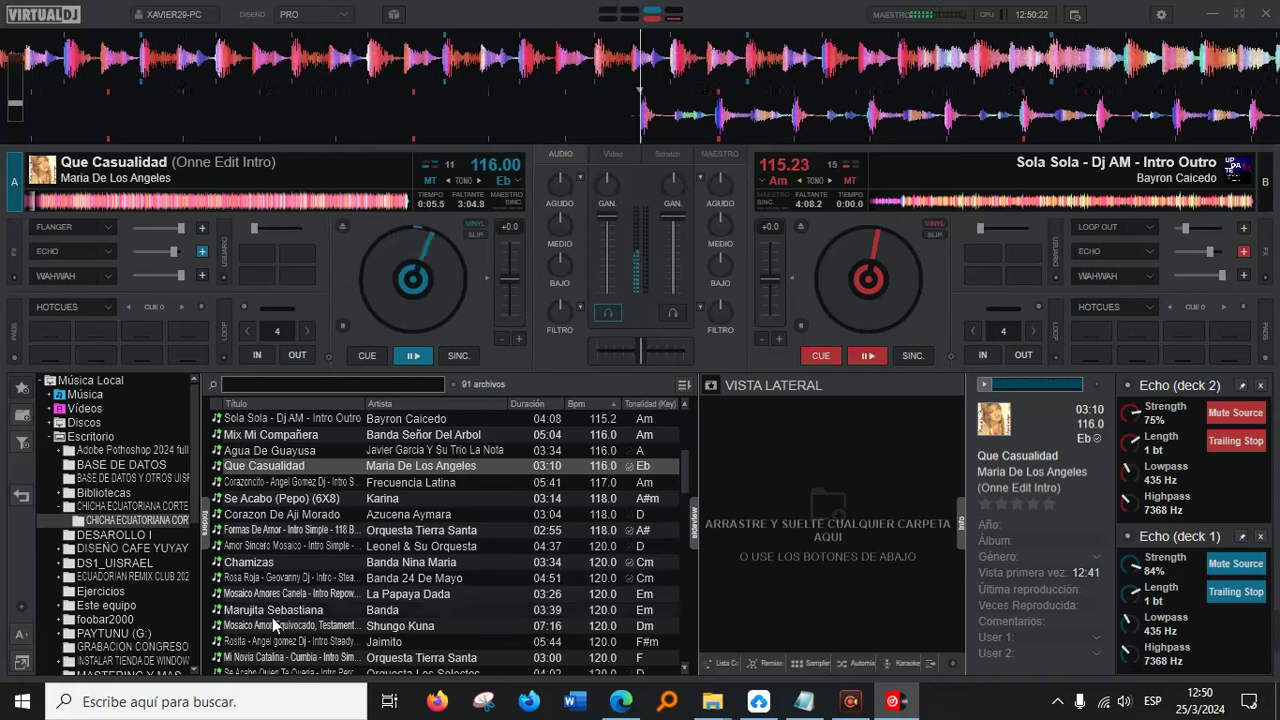
pyautogui.doubleClick(307, 586)
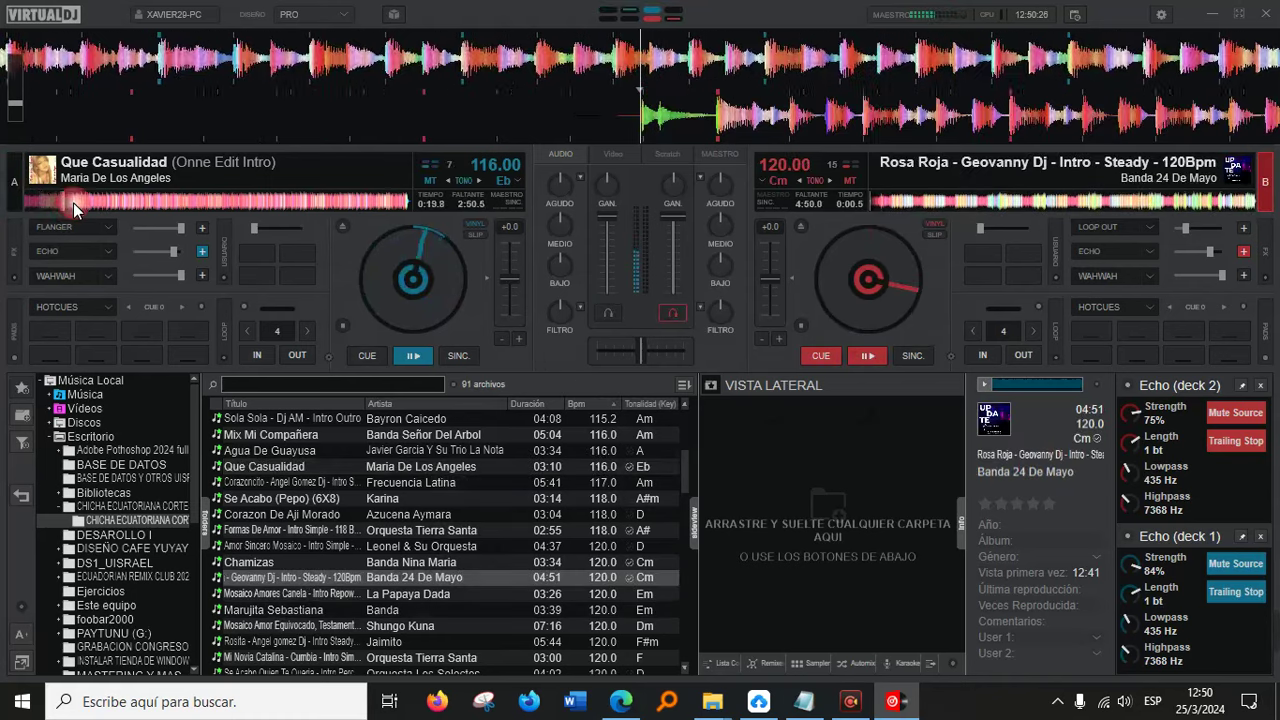
# Skip "Que Casualidad" on deck A ahead in stages until close to its end, using Echo along the way.
pyautogui.moveTo(73, 202); pyautogui.dragTo(119, 201)
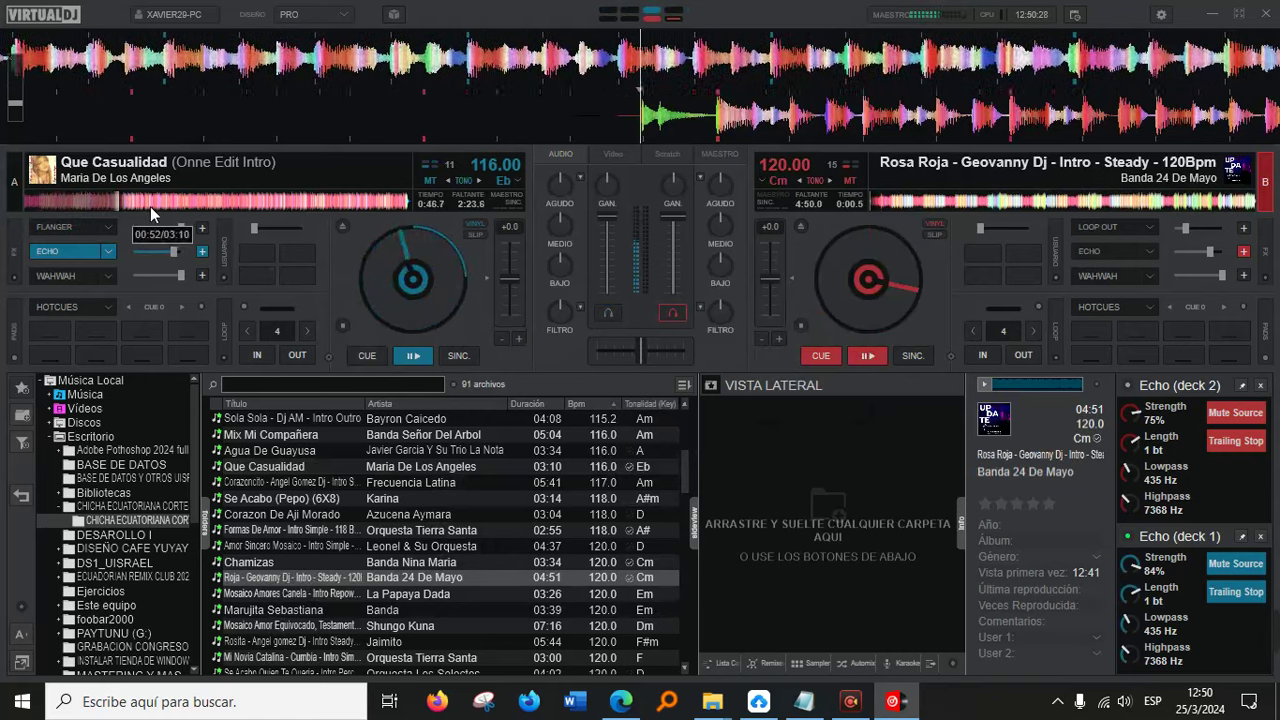
pyautogui.click(166, 205)
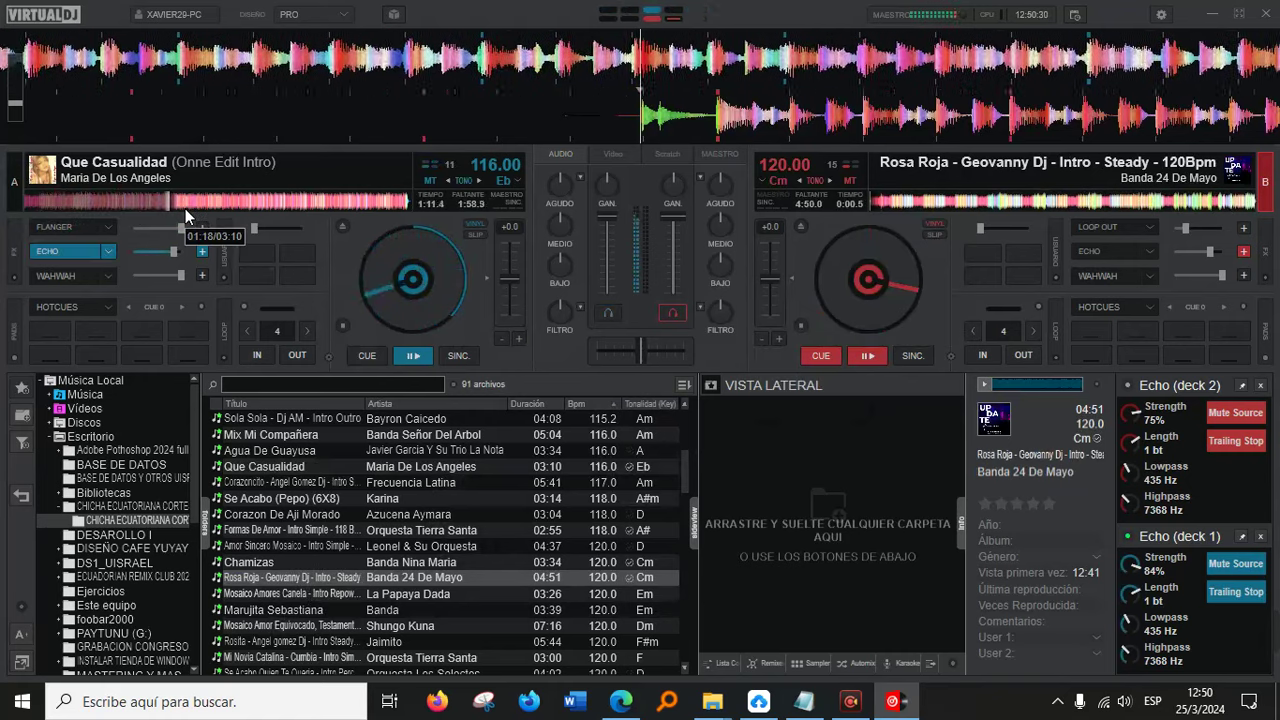
pyautogui.moveTo(237, 197); pyautogui.dragTo(272, 201)
pyautogui.click(372, 204)
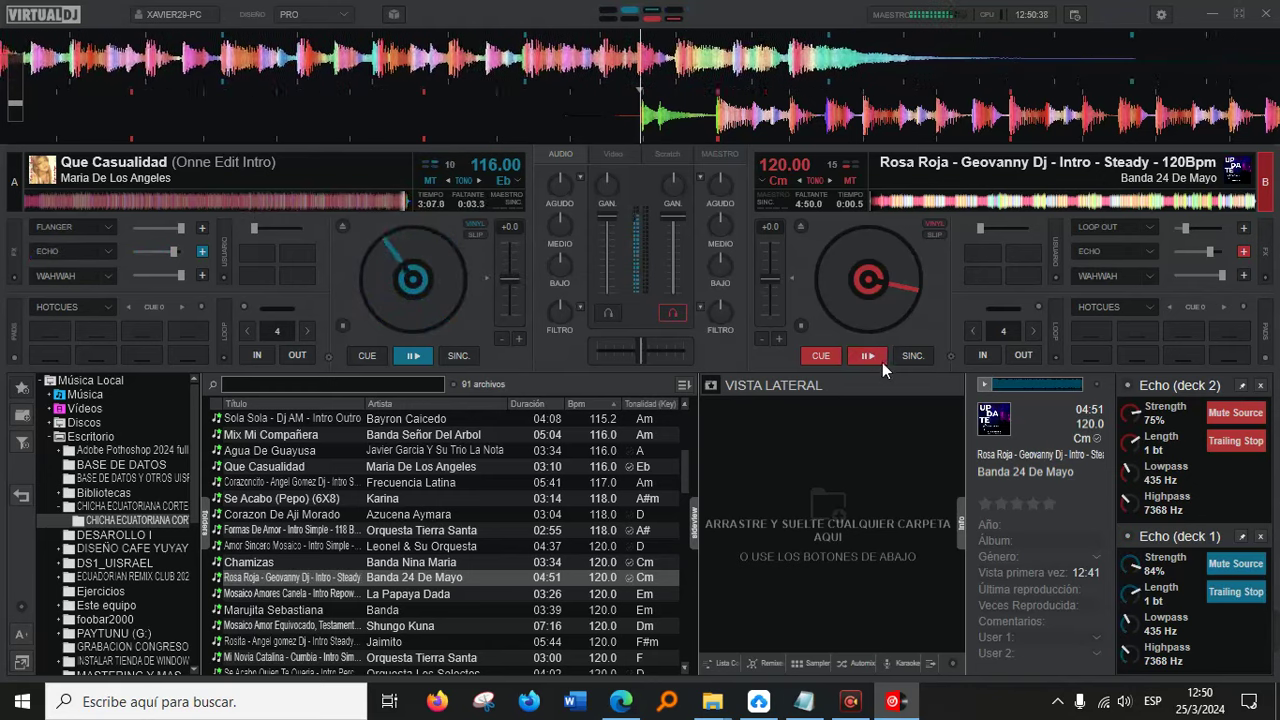
# Switch playback from "Que Casualidad" to "Rosa Roja" on deck B, and load the 120 BPM track "Tomando Cerveza" onto deck A.
pyautogui.click(867, 355)
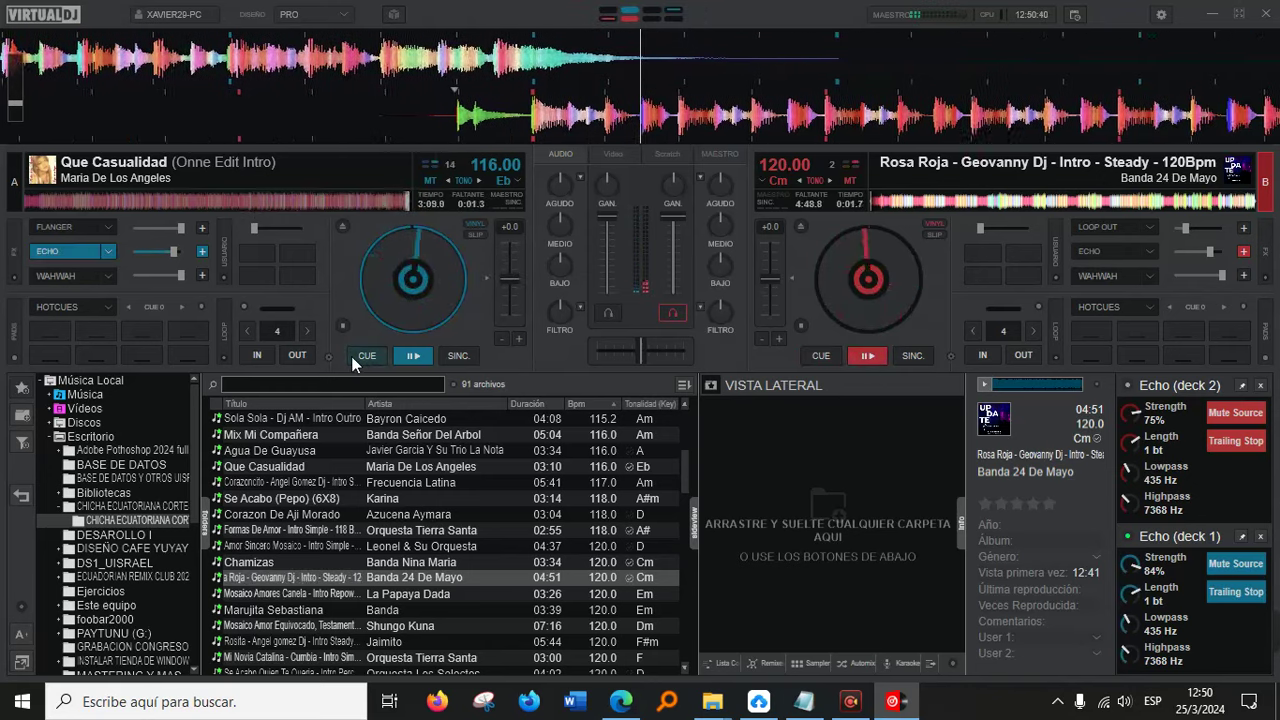
pyautogui.scroll(-2, 366, 497)
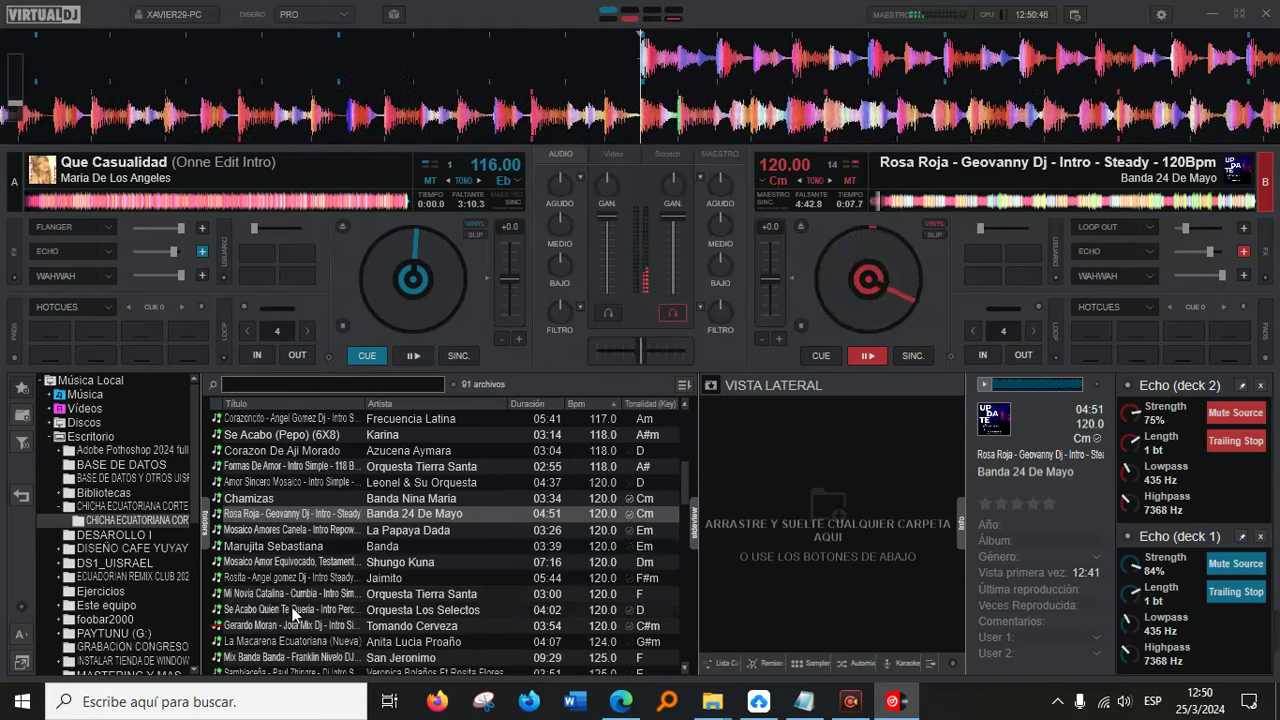
pyautogui.moveTo(342, 625); pyautogui.dragTo(380, 205)
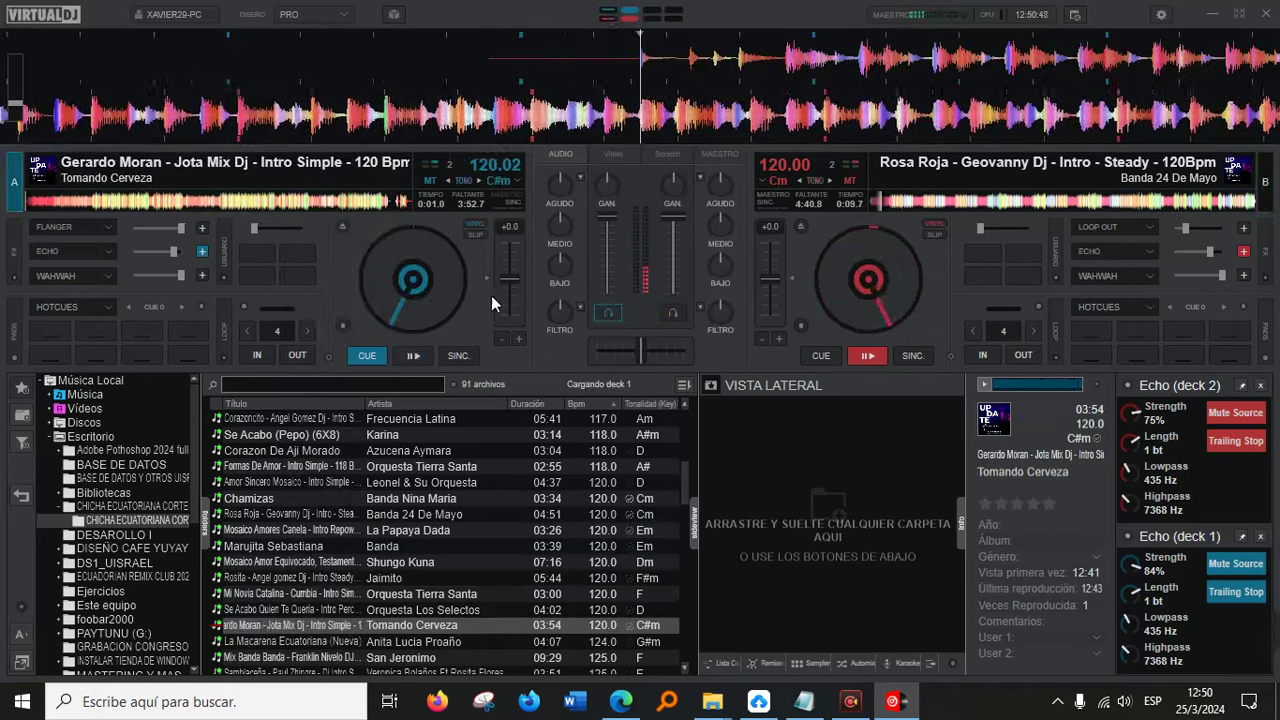
# Skip "Rosa Roja" on deck B ahead in stages to about 1:55, using Echo along the way.
pyautogui.click(892, 198)
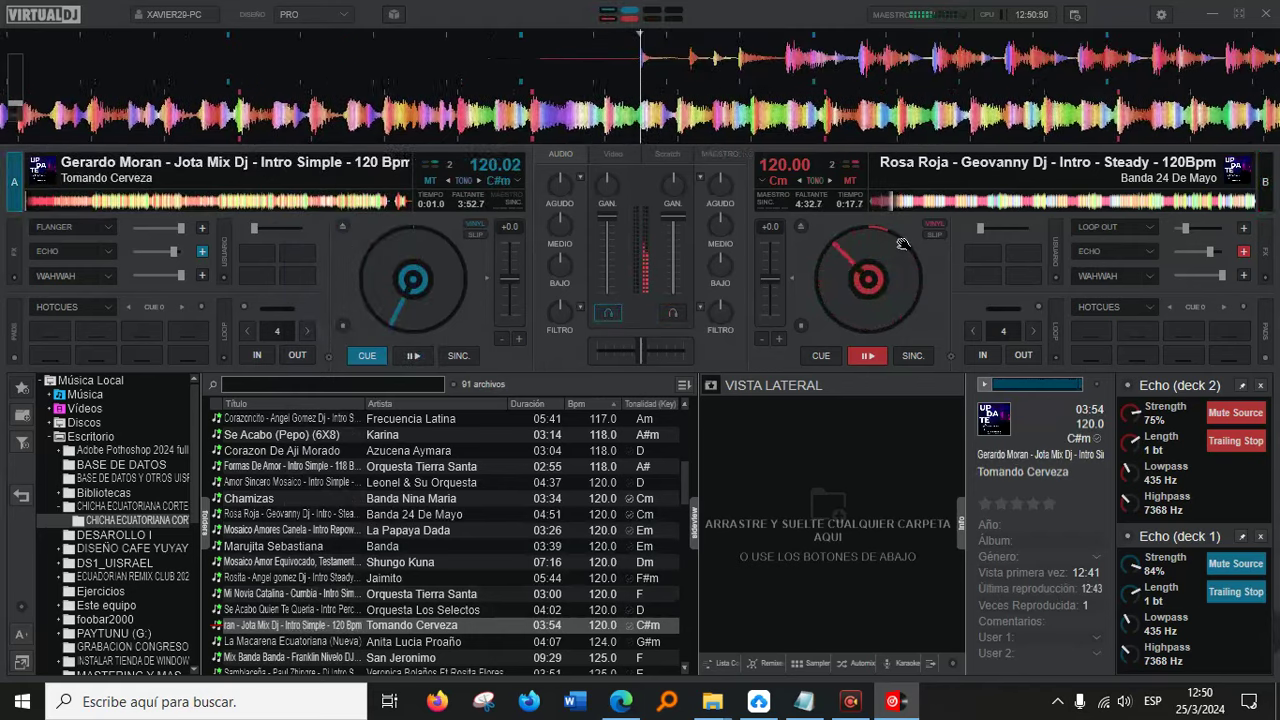
pyautogui.click(935, 203)
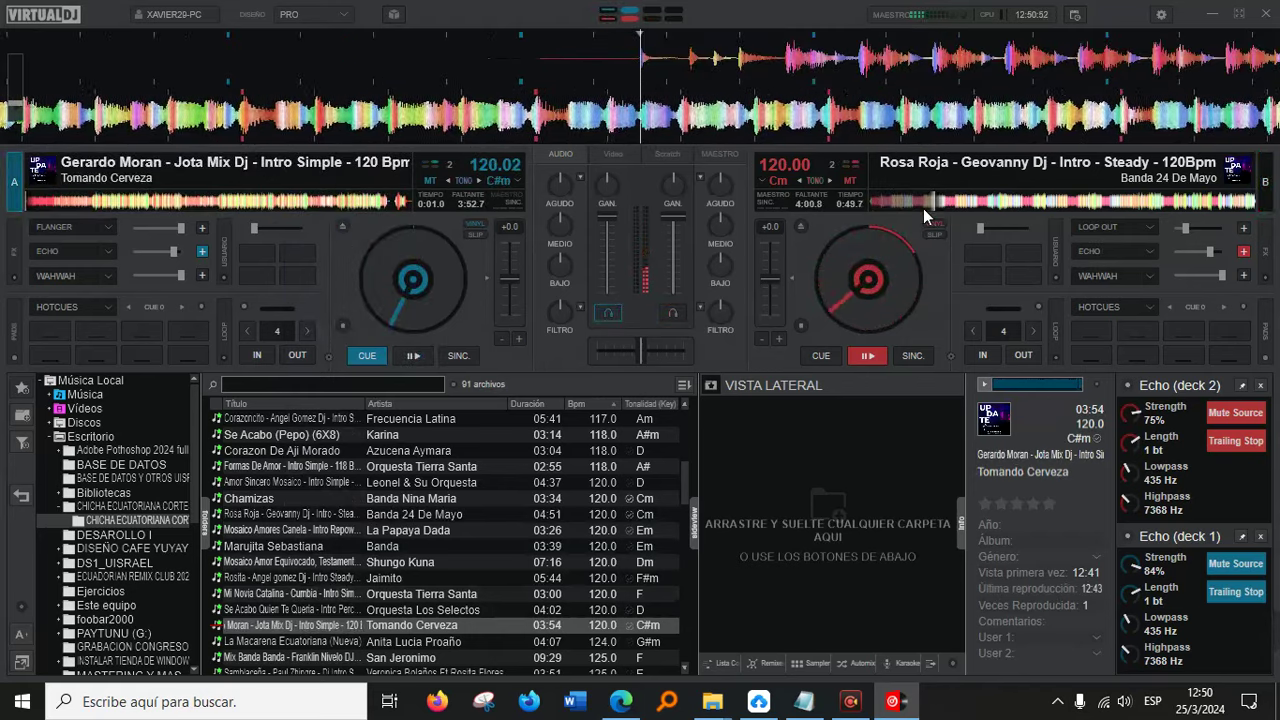
pyautogui.click(975, 204)
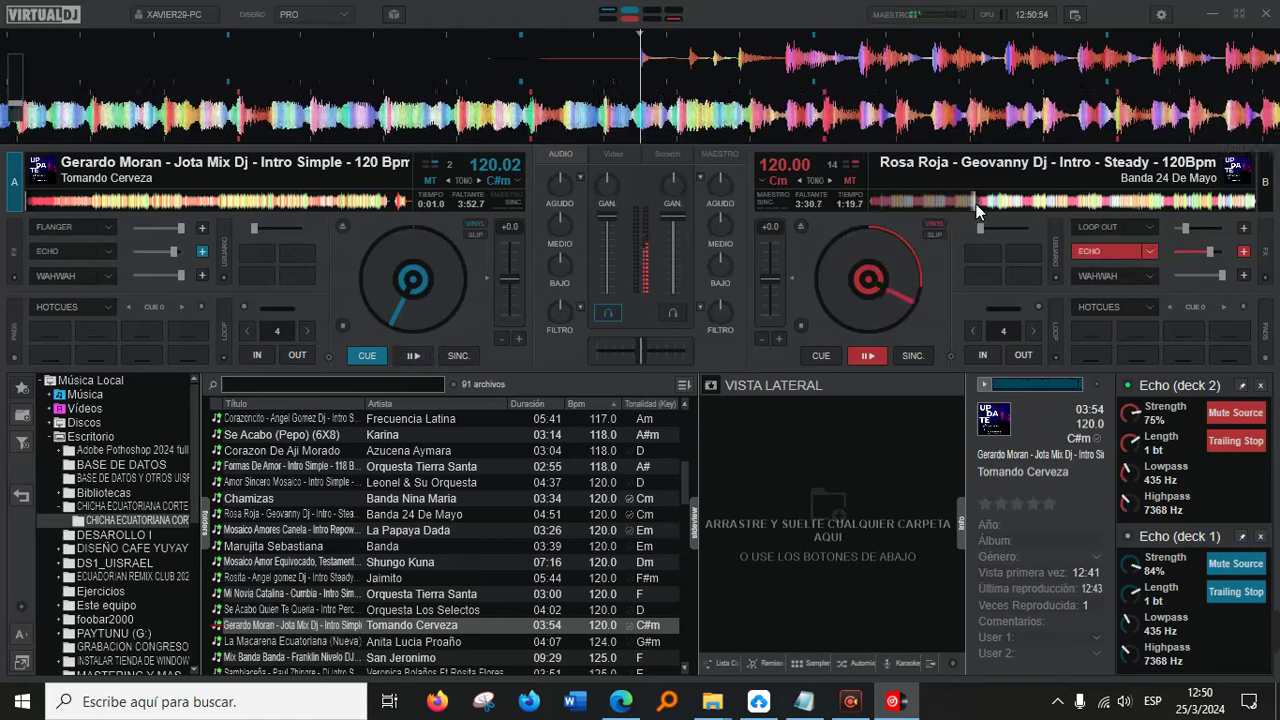
pyautogui.click(1004, 203)
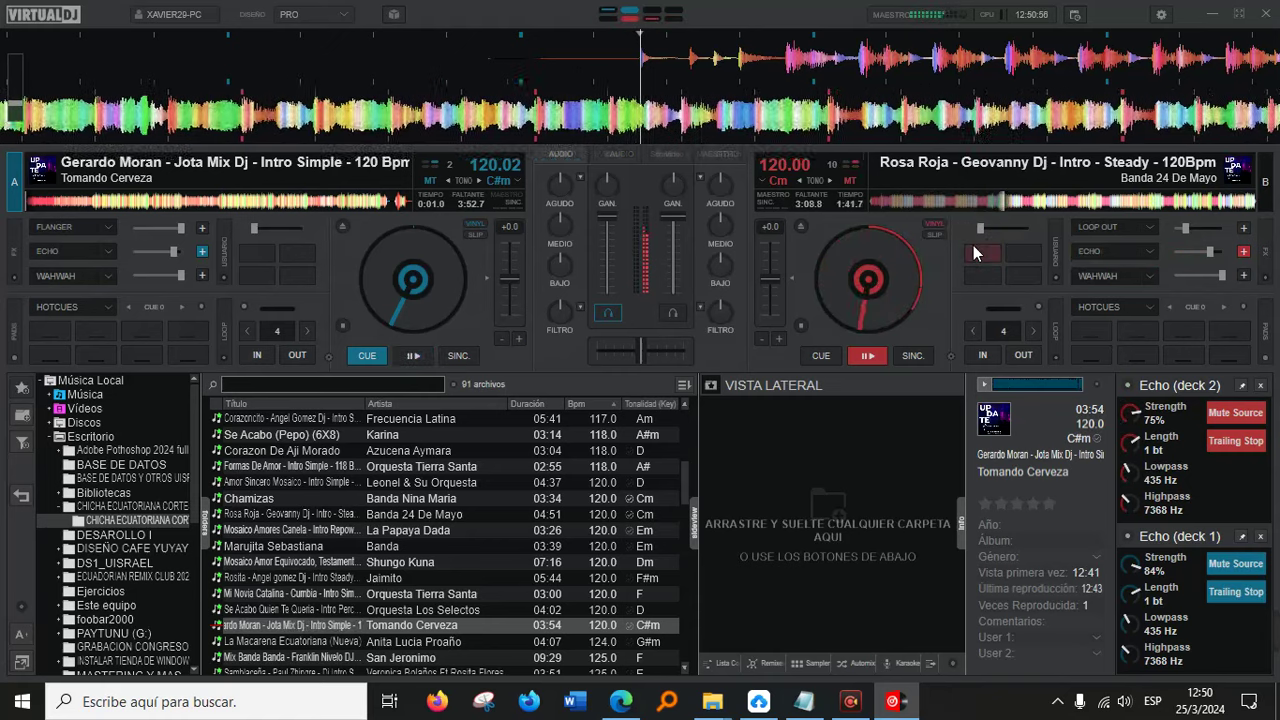
pyautogui.click(970, 246)
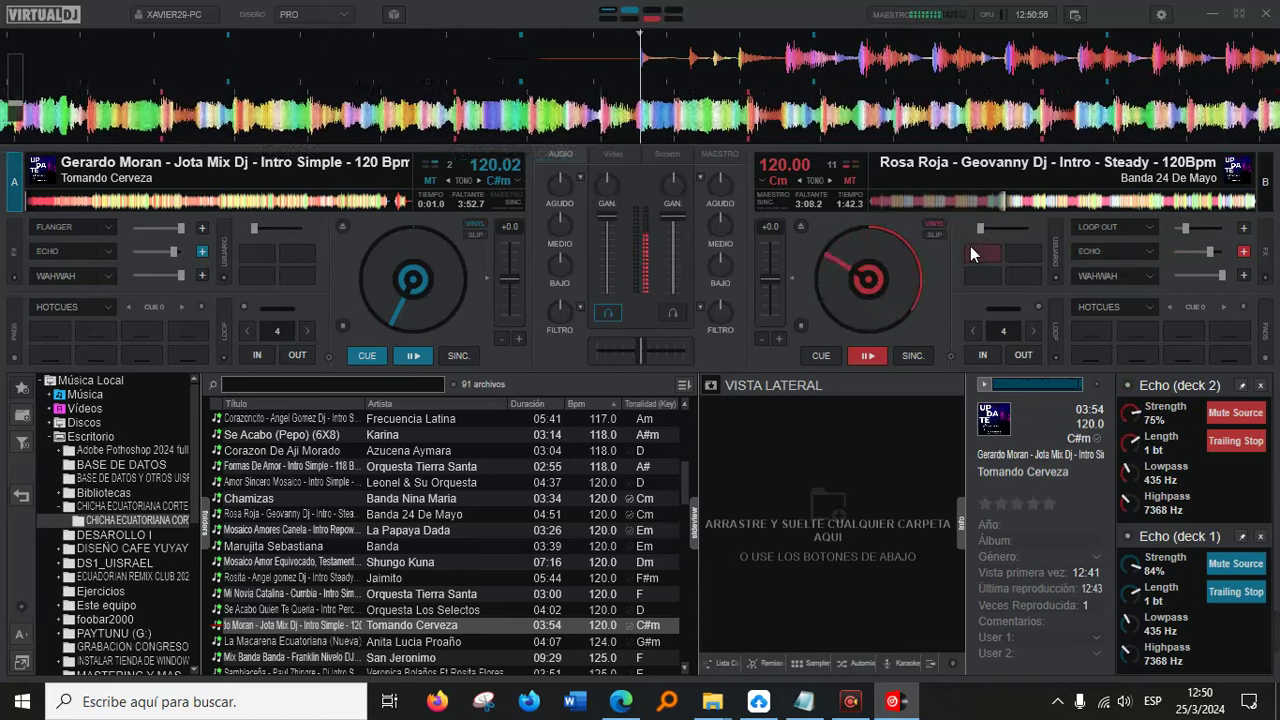
pyautogui.click(1029, 206)
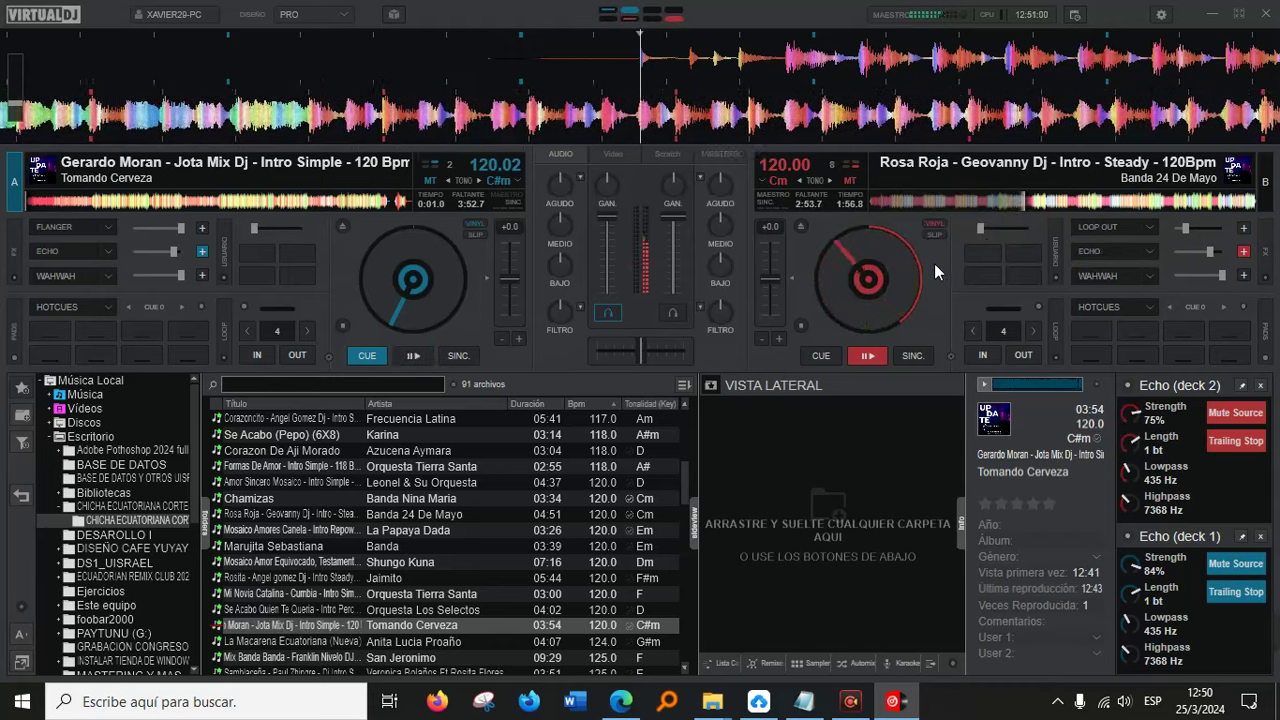
# Switch playback from "Rosa Roja" to "Tomando Cerveza" on deck A, and load the 124 BPM track "La Macarena Ecuatoriana (Nueva)" onto deck B.
pyautogui.click(422, 356)
pyautogui.click(860, 360)
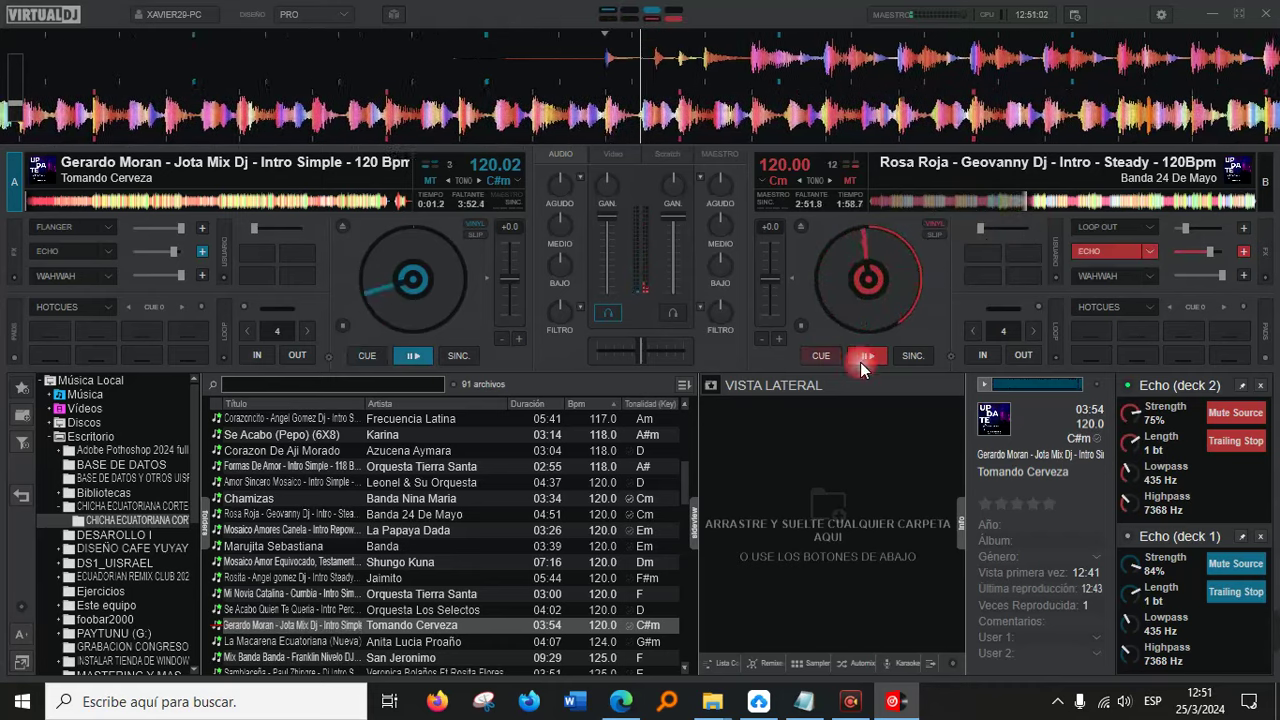
pyautogui.click(824, 360)
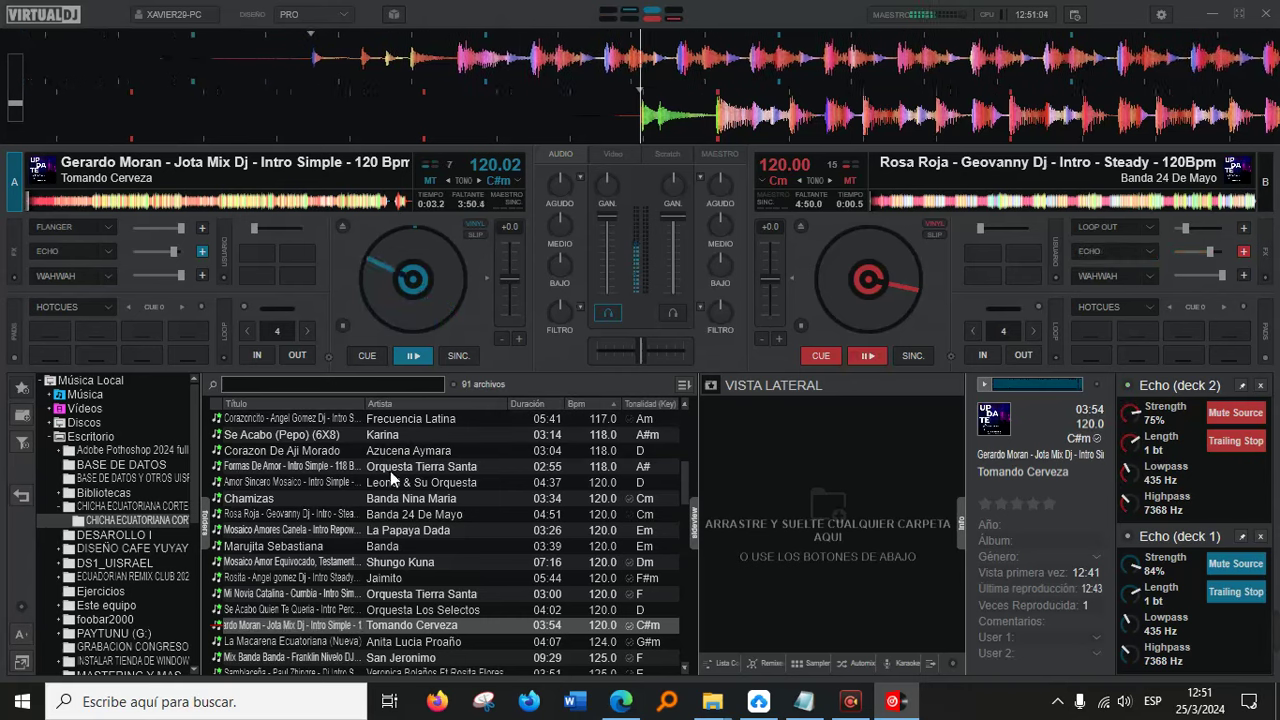
pyautogui.scroll(-2, 392, 479)
pyautogui.doubleClick(309, 581)
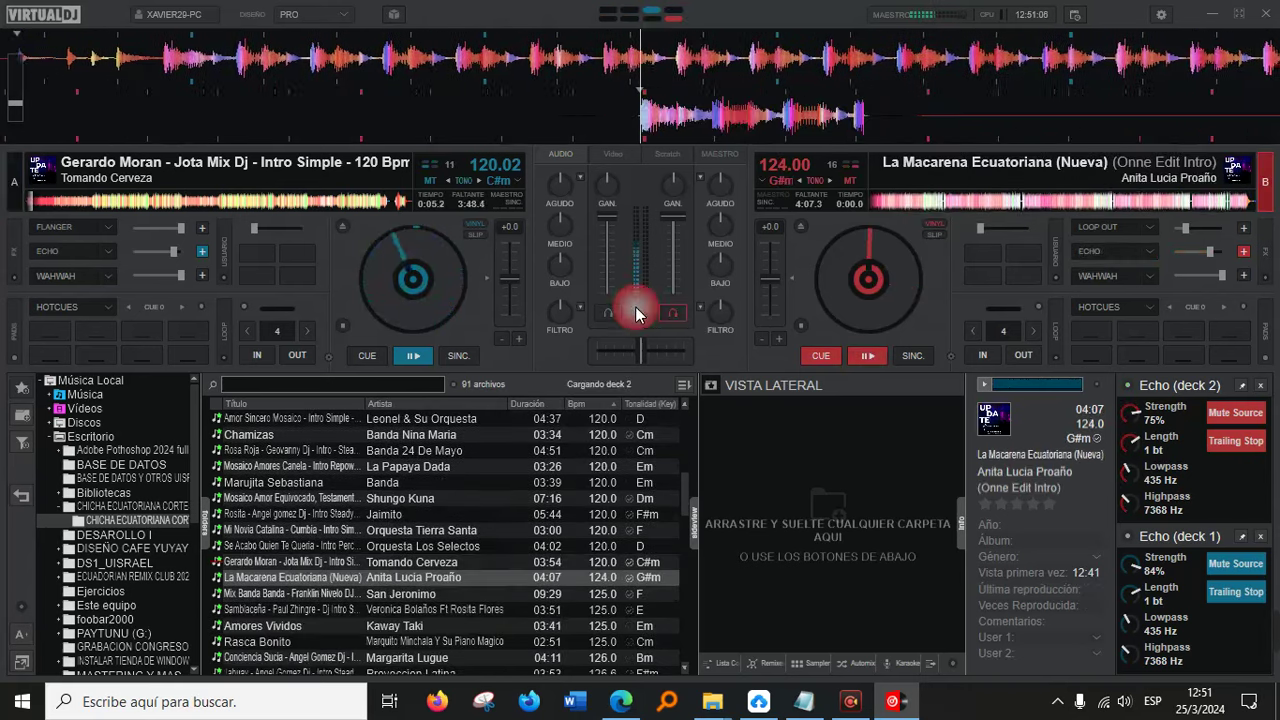
# Skip "Tomando Cerveza" on deck A ahead in stages to about 1:55, and apply Echo to the deck.
pyautogui.click(86, 204)
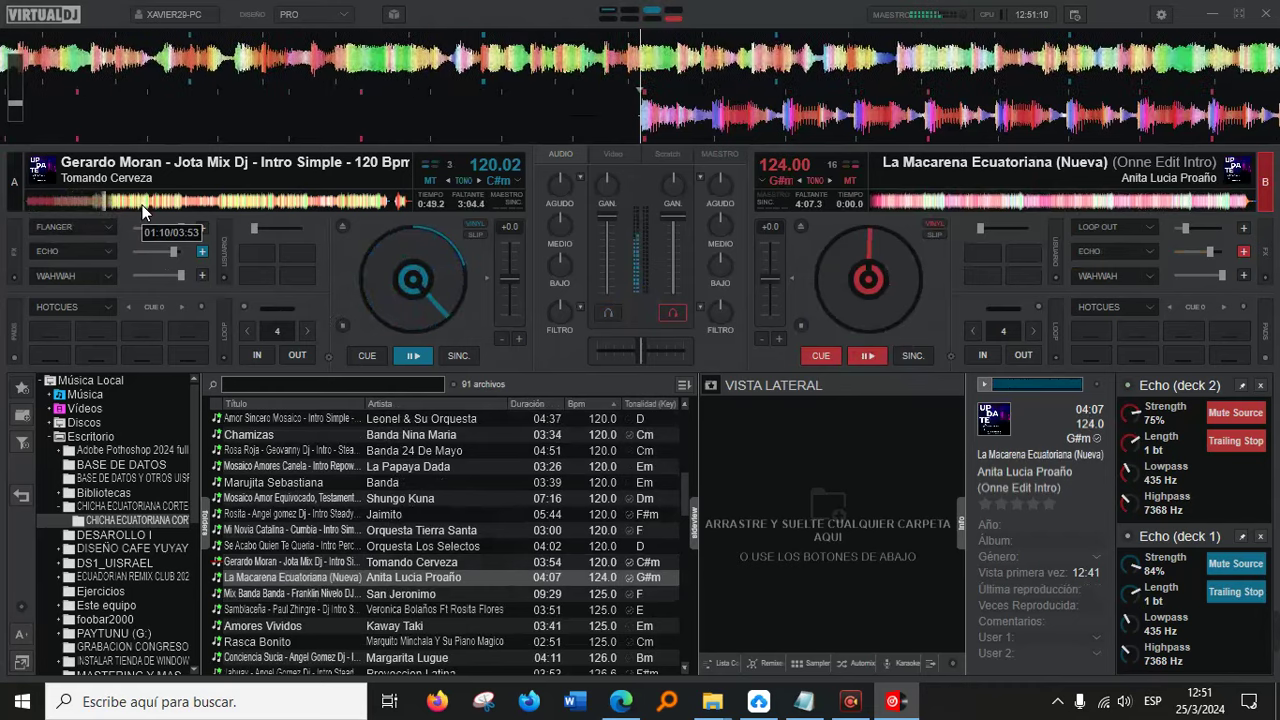
pyautogui.click(215, 204)
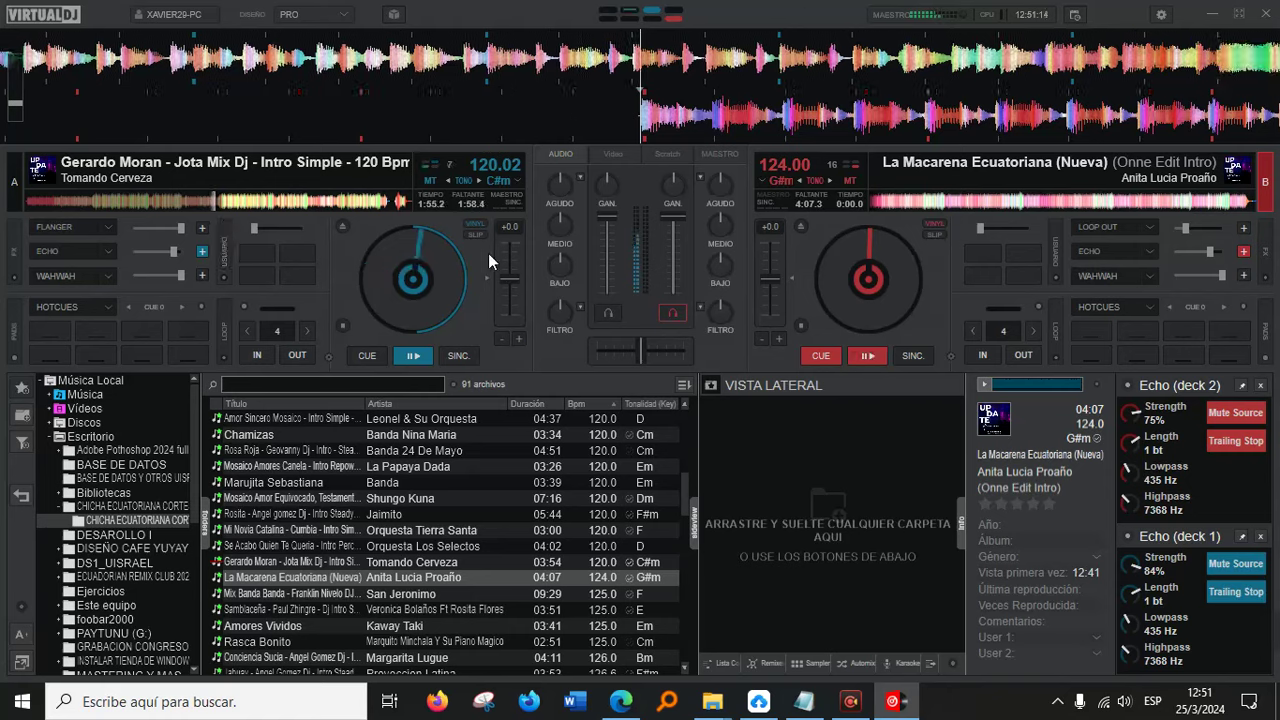
pyautogui.press('e')
# Switch playback from "Tomando Cerveza" to "La Macarena Ecuatoriana" on deck B, and load the 125 BPM track "Rasca Bonito" onto deck A.
pyautogui.click(867, 355)
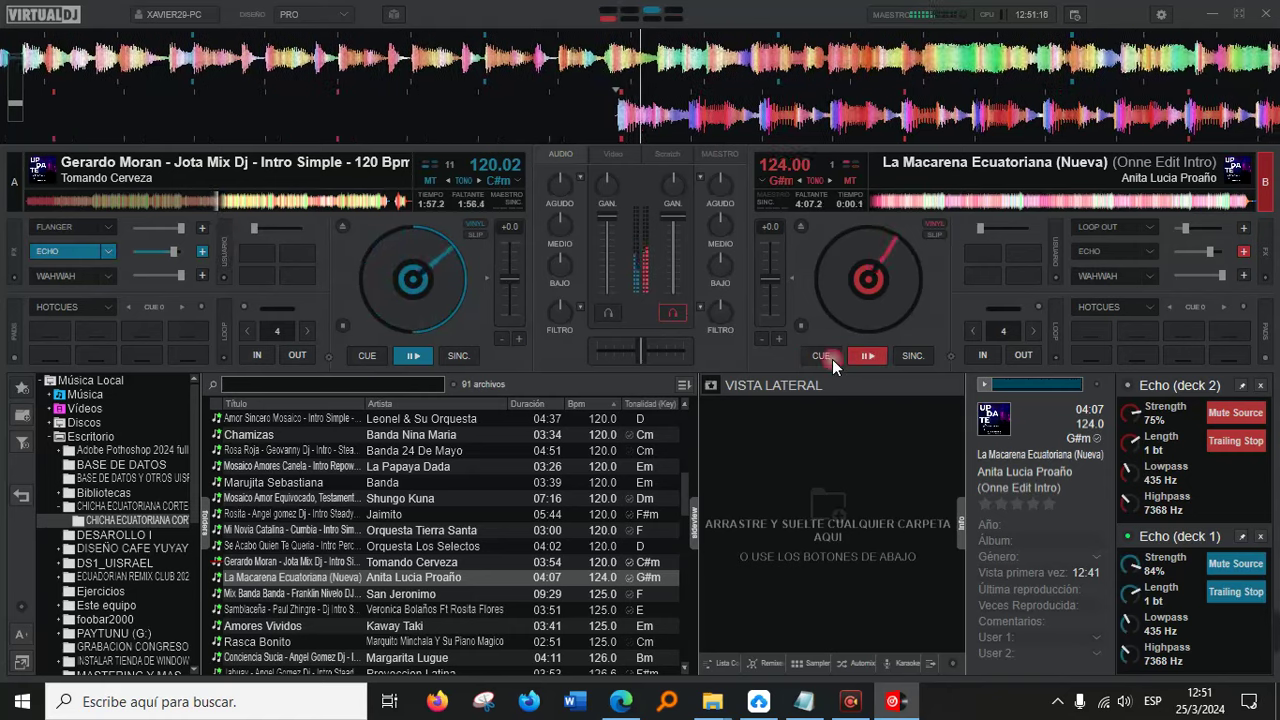
pyautogui.click(367, 355)
pyautogui.scroll(-1, 455, 500)
pyautogui.scroll(-2, 455, 500)
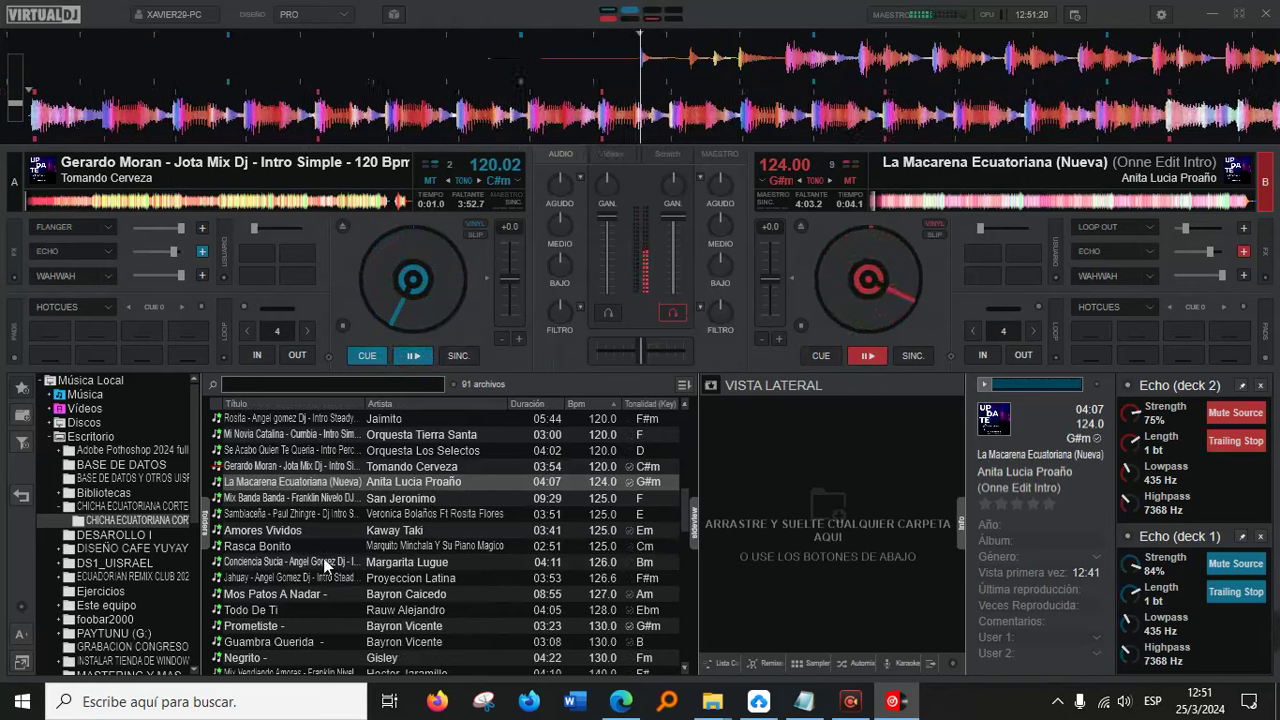
pyautogui.moveTo(316, 542); pyautogui.dragTo(453, 263)
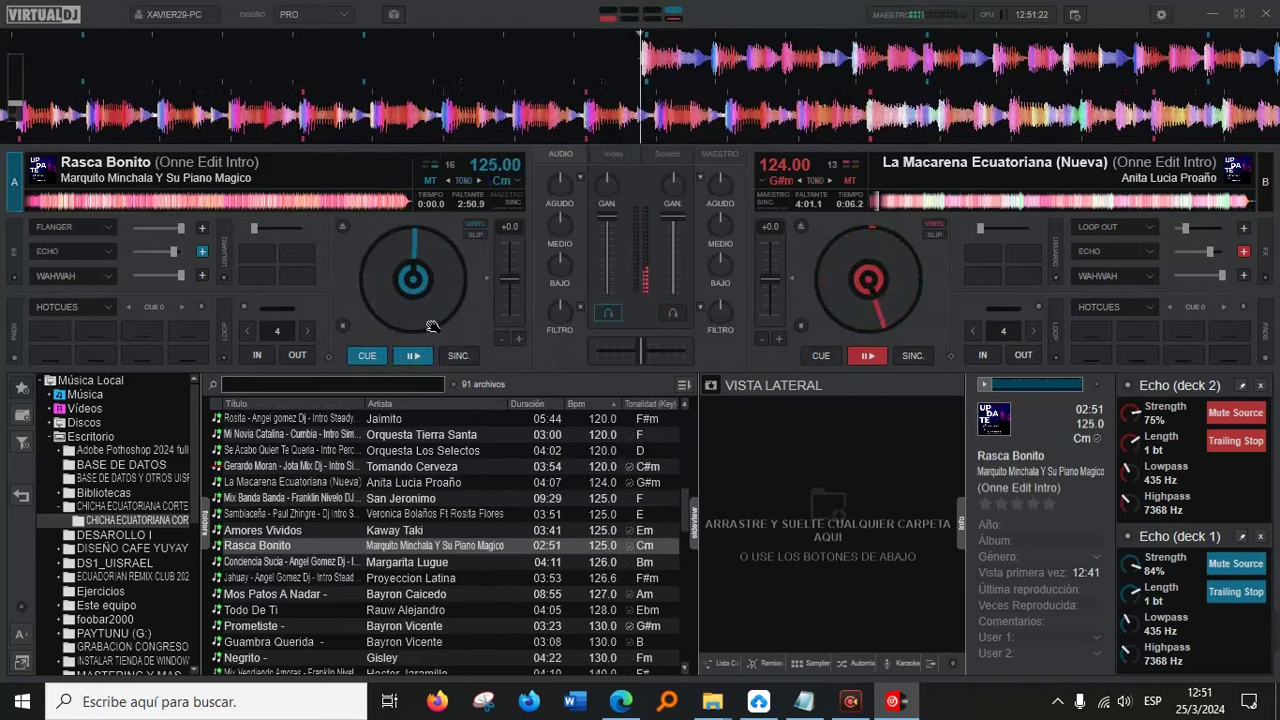
# Skip "La Macarena Ecuatoriana" on deck B ahead in stages to about 2:25.
pyautogui.click(887, 202)
pyautogui.click(927, 200)
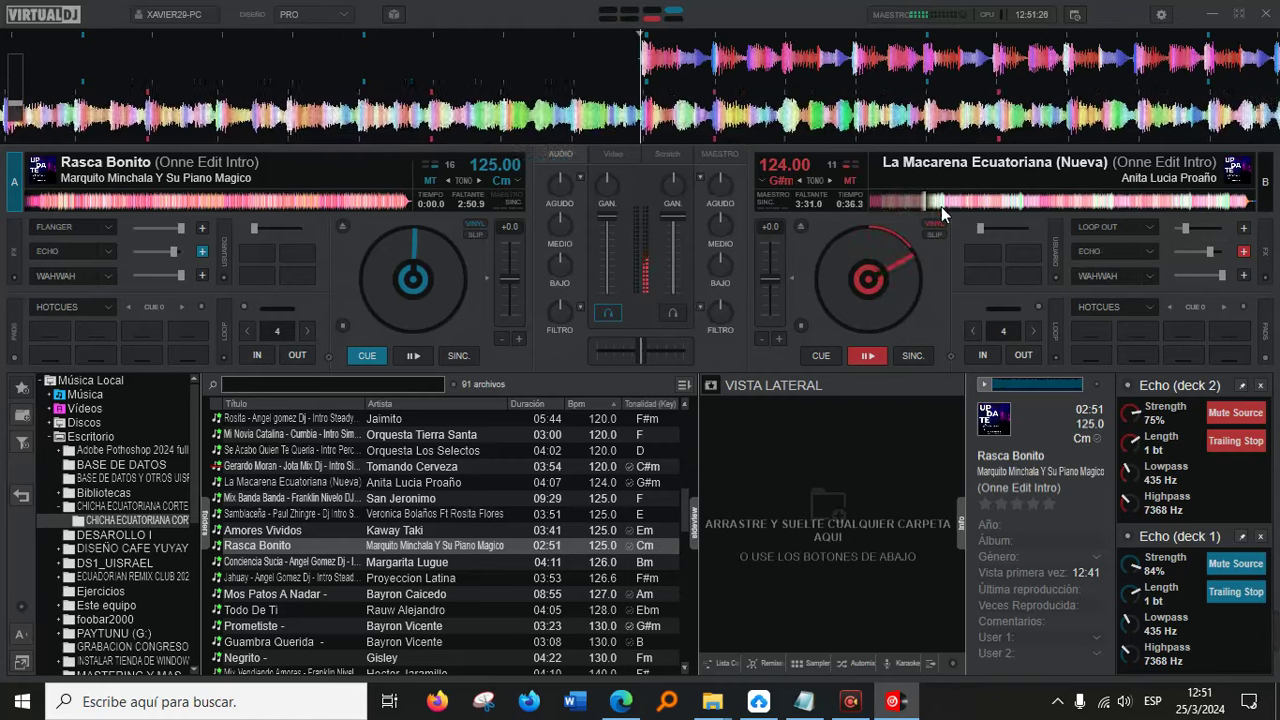
pyautogui.click(953, 199)
pyautogui.click(1095, 200)
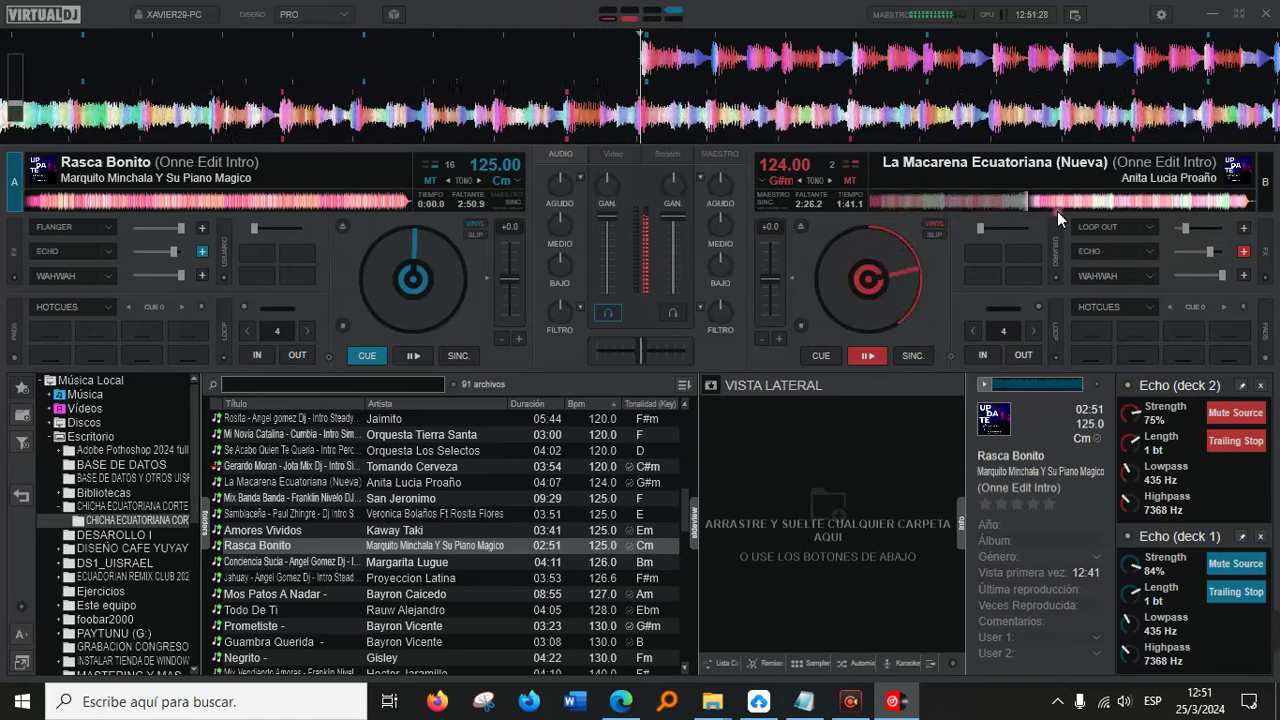
pyautogui.click(966, 255)
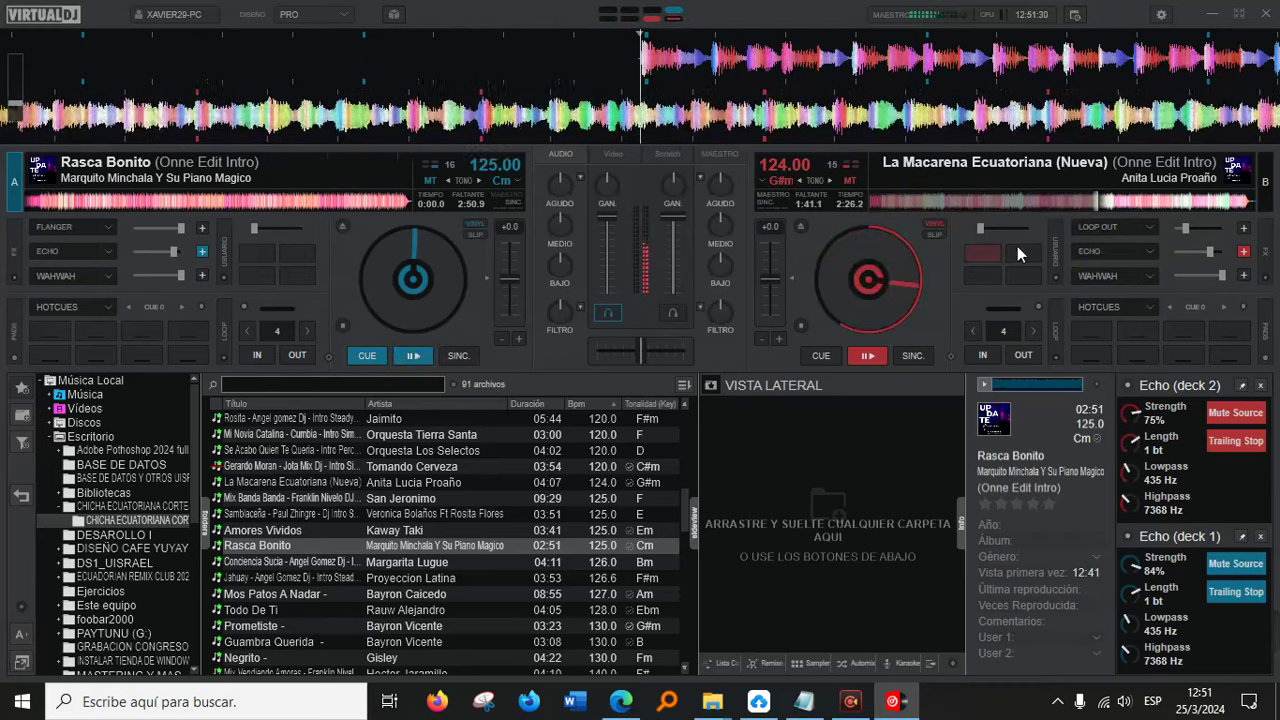
# Switch playback from "La Macarena Ecuatoriana" to "Rasca Bonito" on deck A, and load the 140 BPM track "Mix Vendiendo Amores" onto deck B.
pyautogui.click(413, 355)
pyautogui.click(822, 355)
pyautogui.scroll(-2, 399, 572)
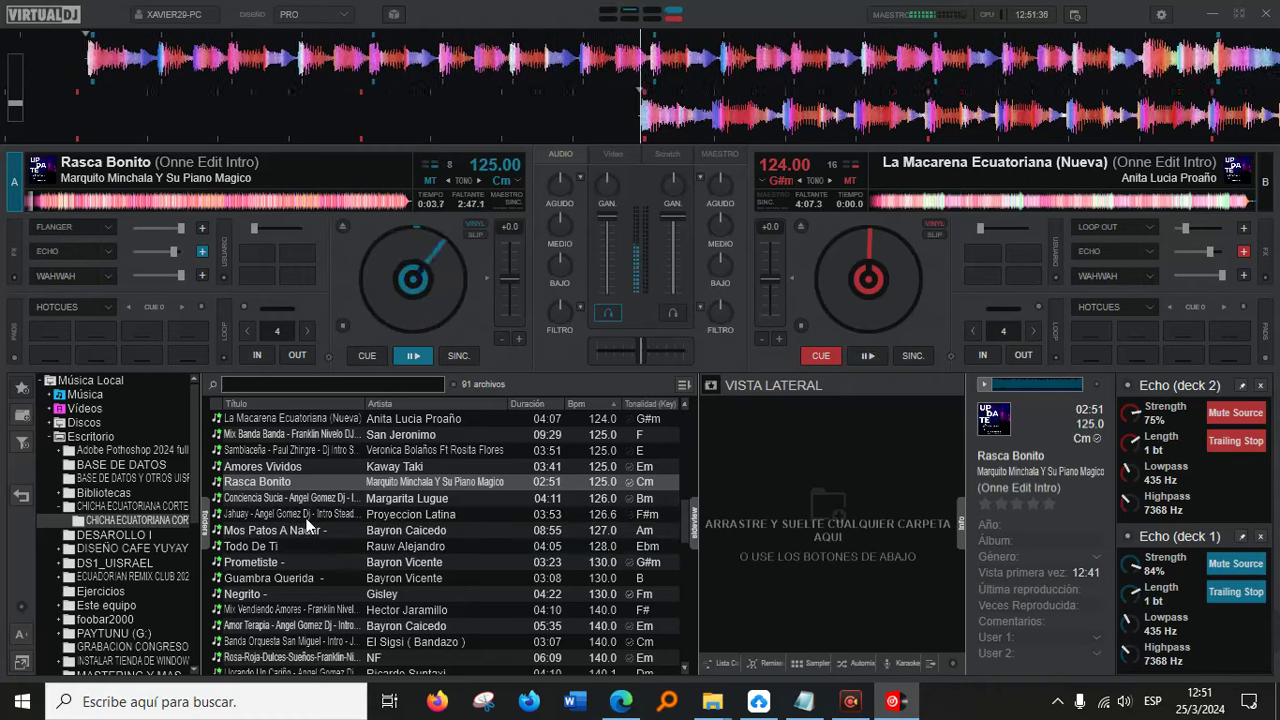
pyautogui.moveTo(296, 558); pyautogui.dragTo(924, 214)
pyautogui.scroll(-1, 500, 470)
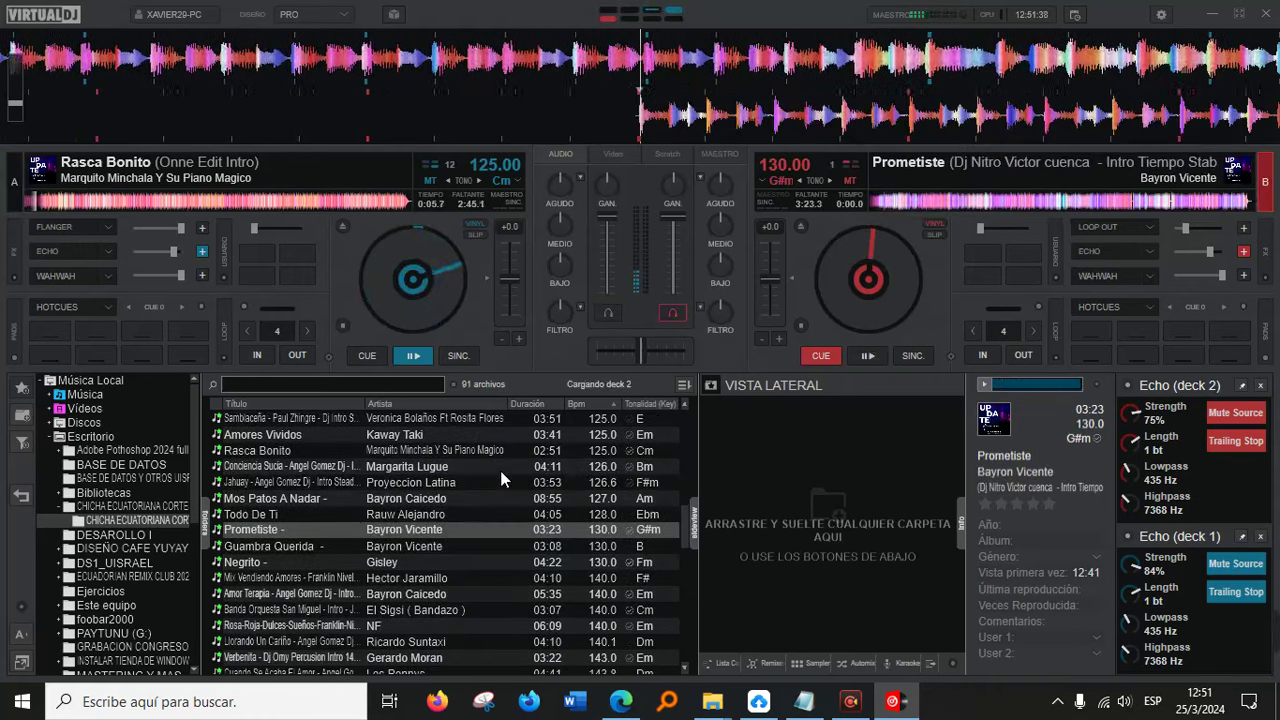
pyautogui.moveTo(318, 579); pyautogui.dragTo(1000, 150)
# Skip "Rasca Bonito" on deck A ahead in stages to about 2:34, and switch playback with Echo to "Mix Vendiendo Amores" on deck B.
pyautogui.click(91, 203)
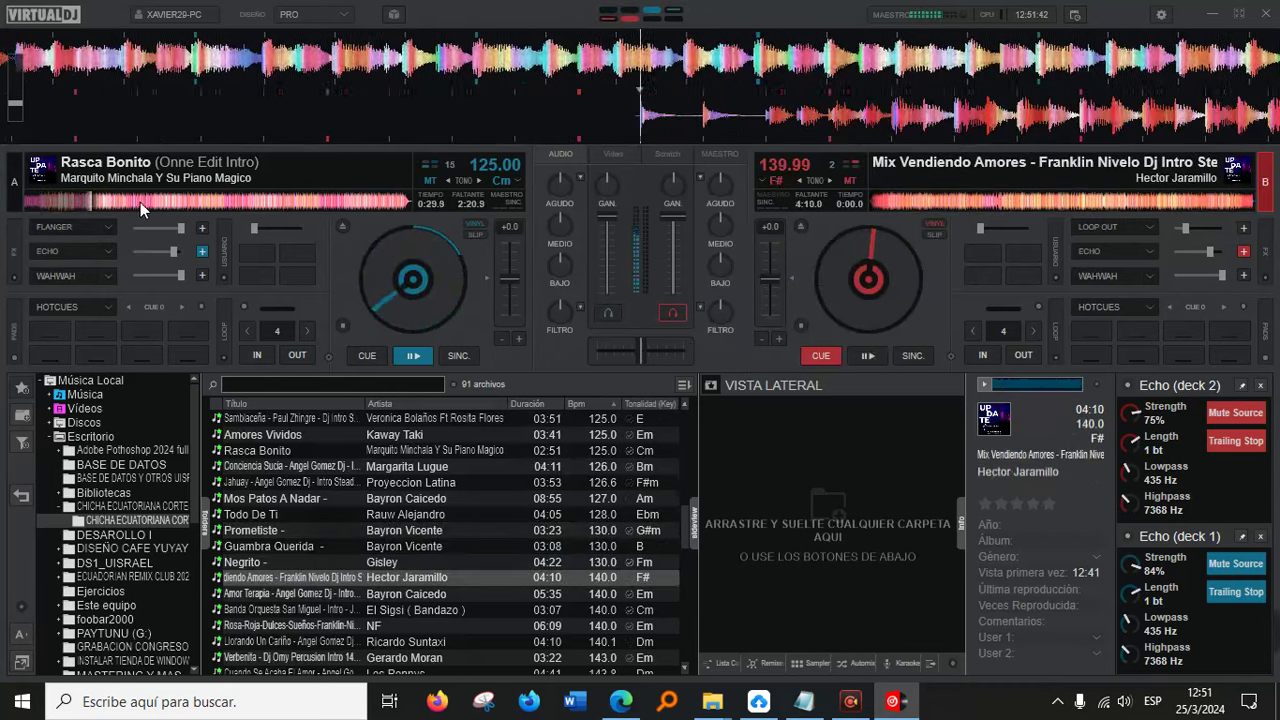
pyautogui.click(201, 200)
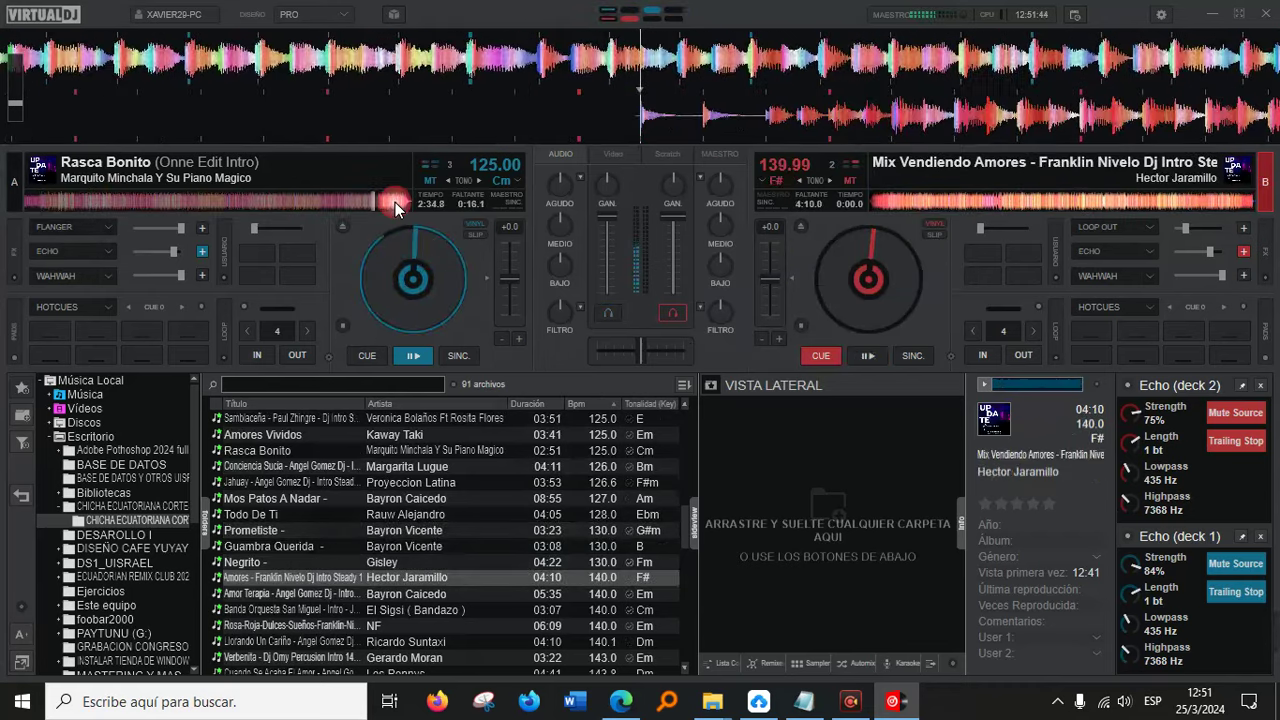
pyautogui.click(868, 355)
pyautogui.click(367, 355)
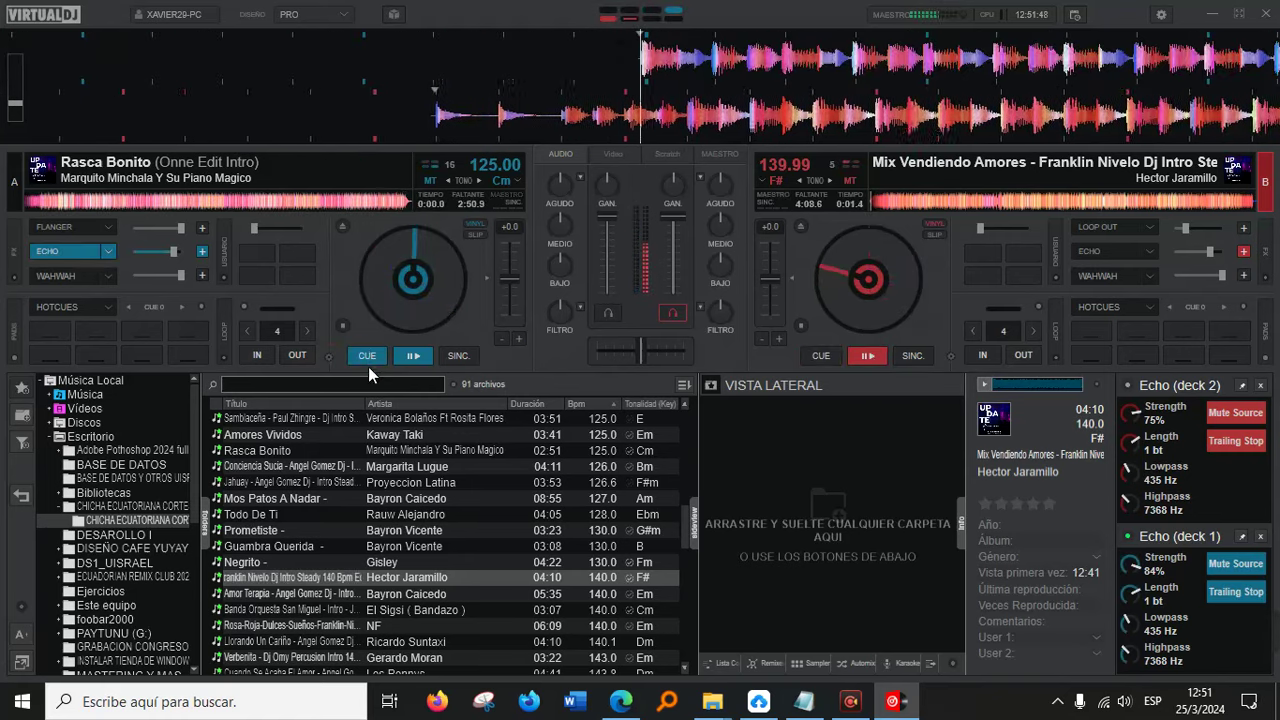
# Find the 150 BPM track "Marujita Sebastiana (Rapida)" in the song list and load it onto deck A.
pyautogui.scroll(-2, 345, 600)
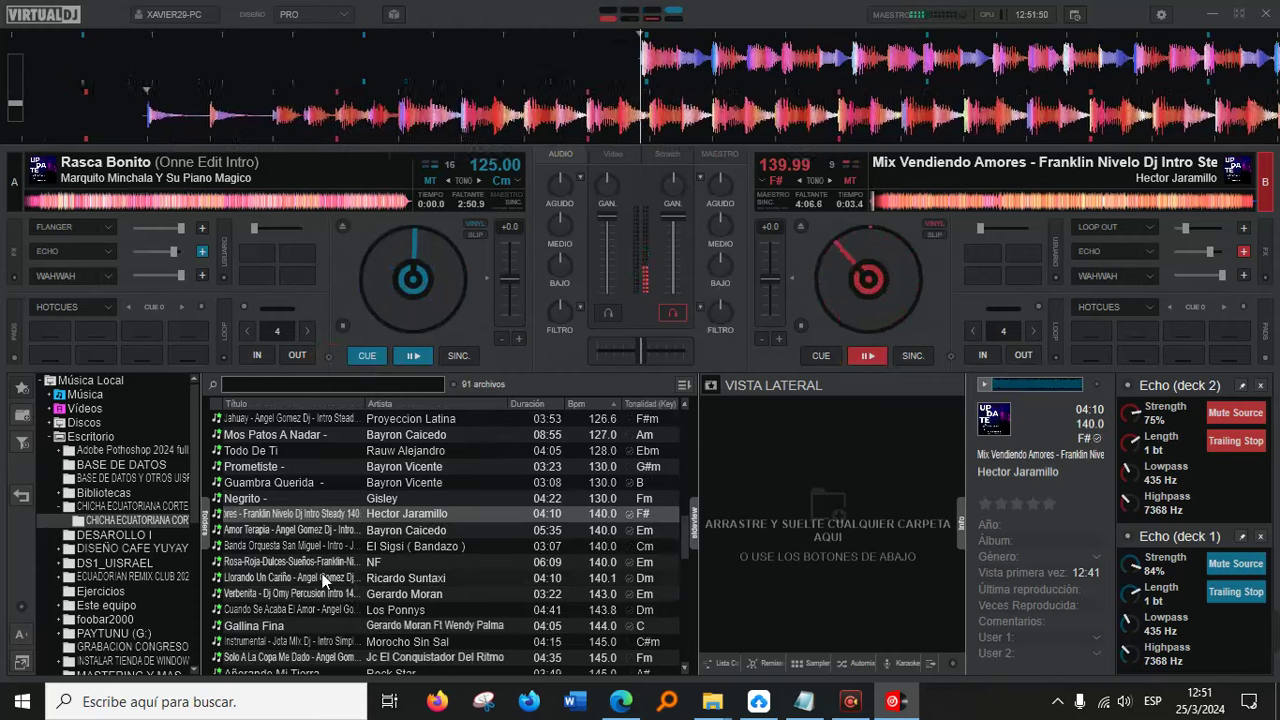
pyautogui.scroll(-2, 299, 618)
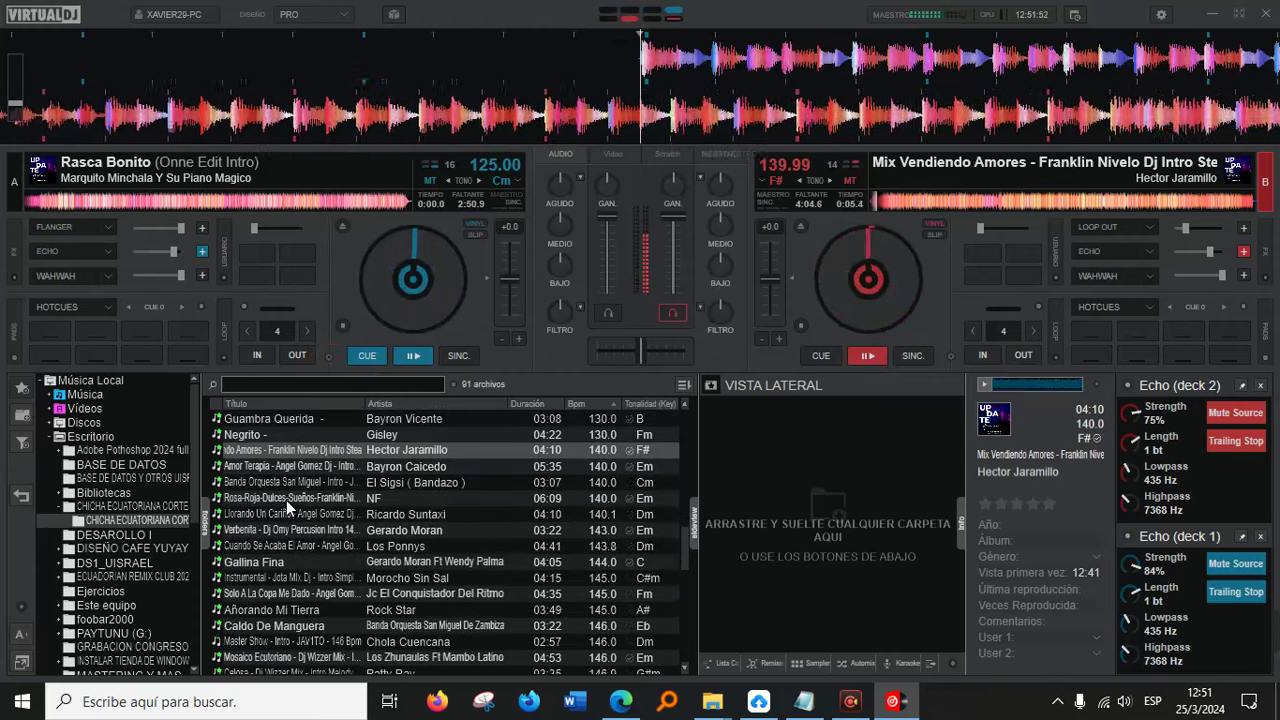
pyautogui.scroll(-7, 301, 632)
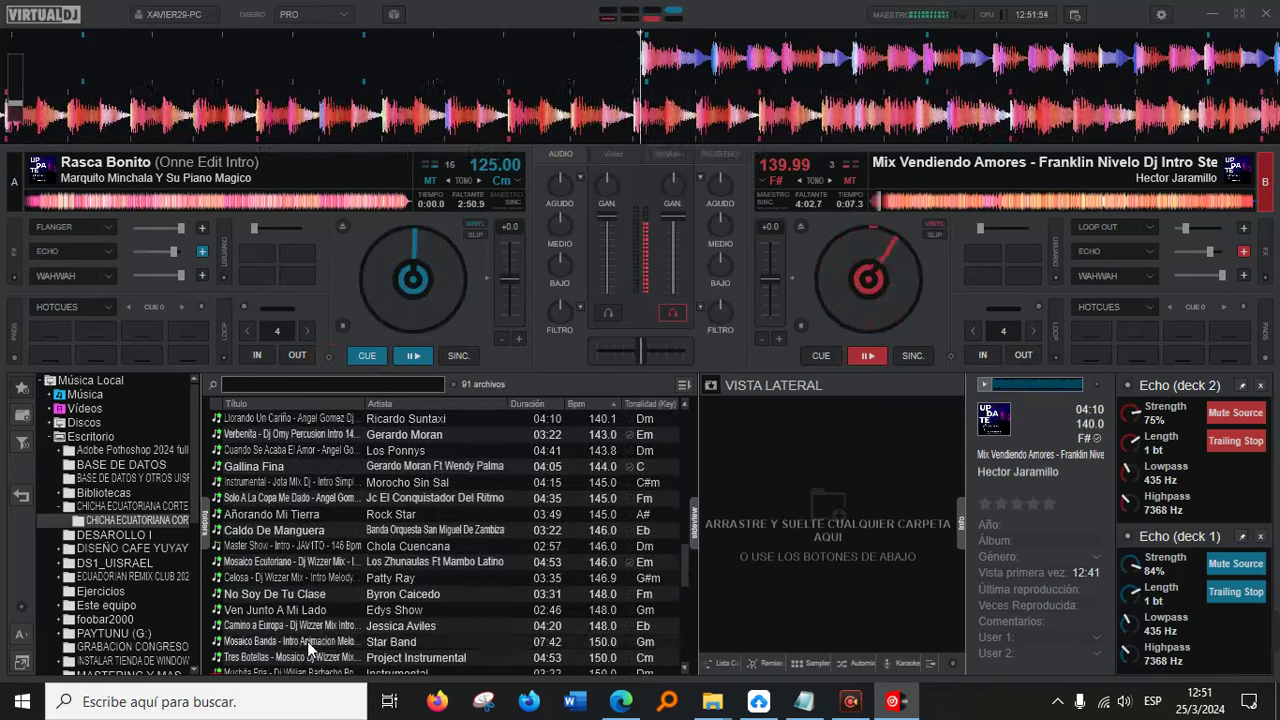
pyautogui.scroll(-6, 301, 632)
pyautogui.scroll(2, 299, 632)
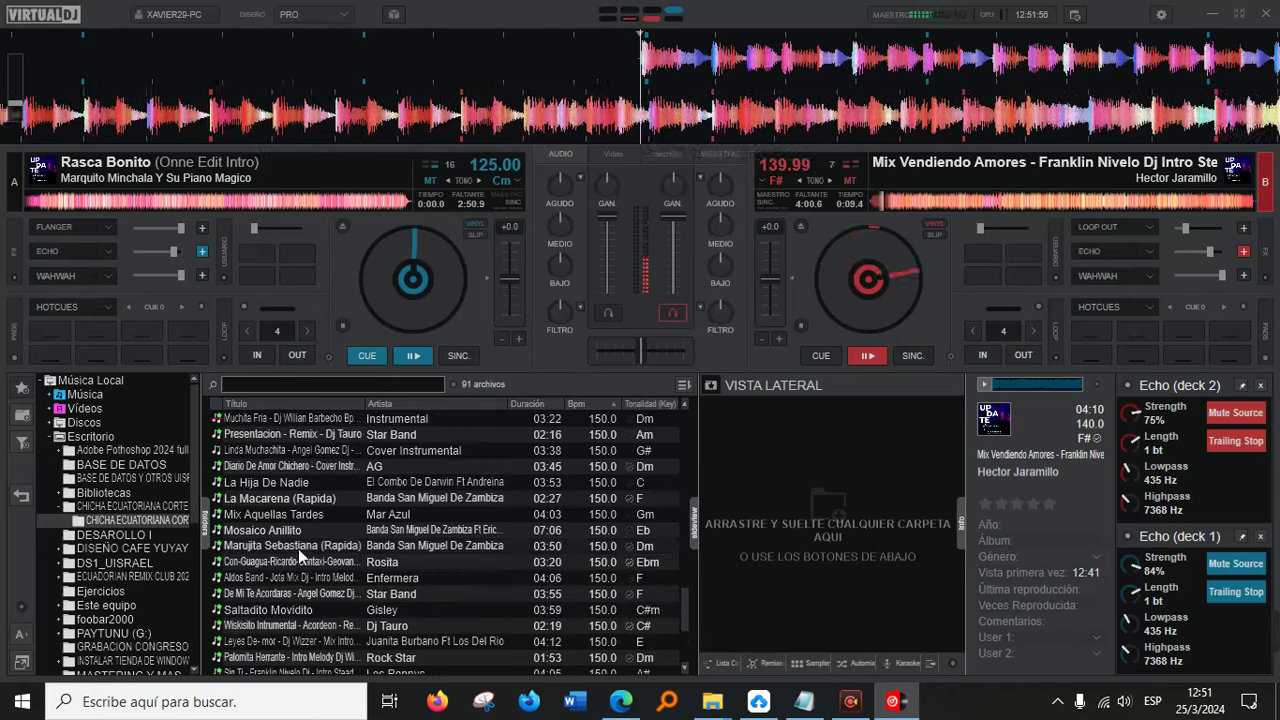
pyautogui.moveTo(298, 546); pyautogui.dragTo(258, 203)
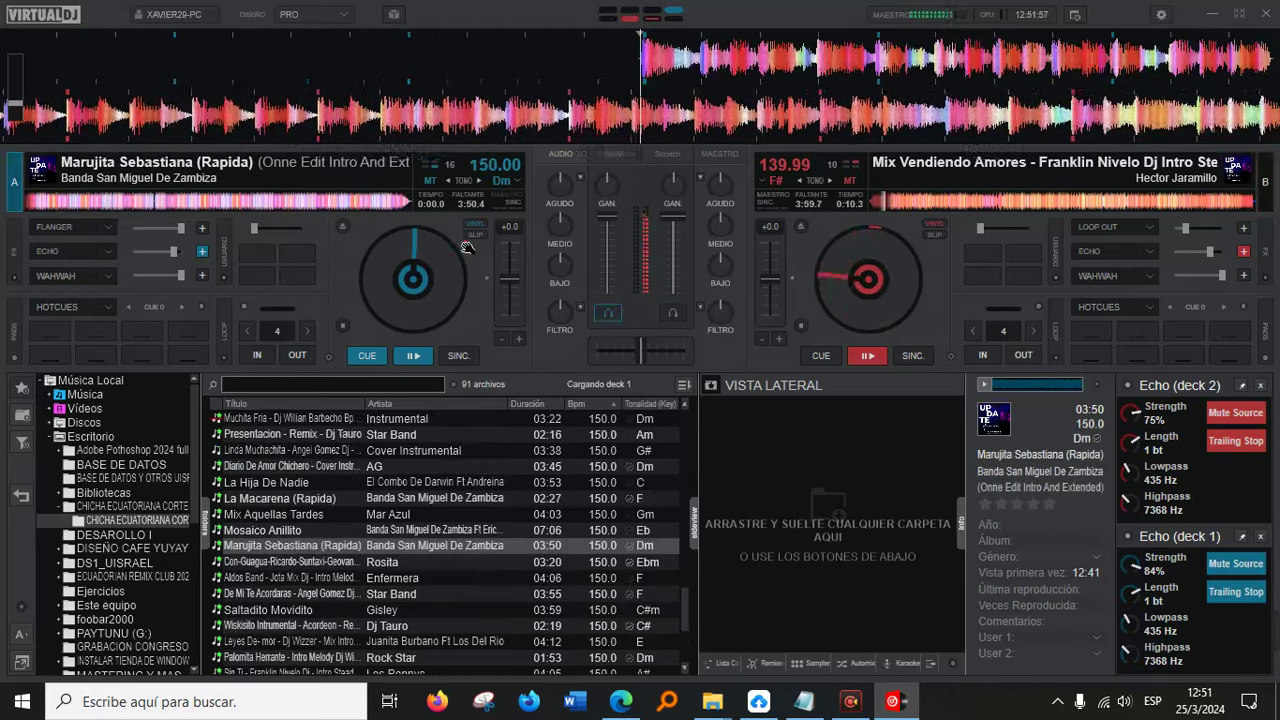
# Skip "Mix Vendiendo Amores" on deck B ahead to about 1:16, and switch playback with Echo to "Marujita Sebastiana (Rapida)" on deck A.
pyautogui.click(932, 198)
pyautogui.click(988, 203)
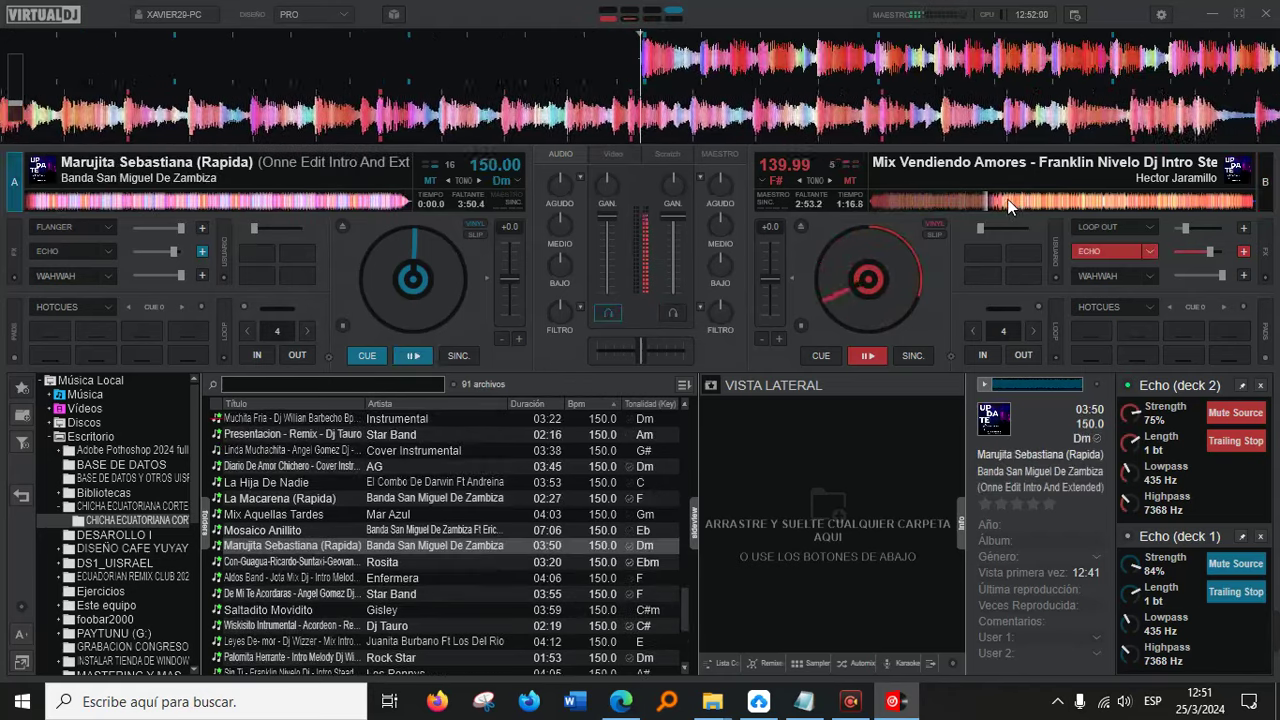
pyautogui.click(418, 355)
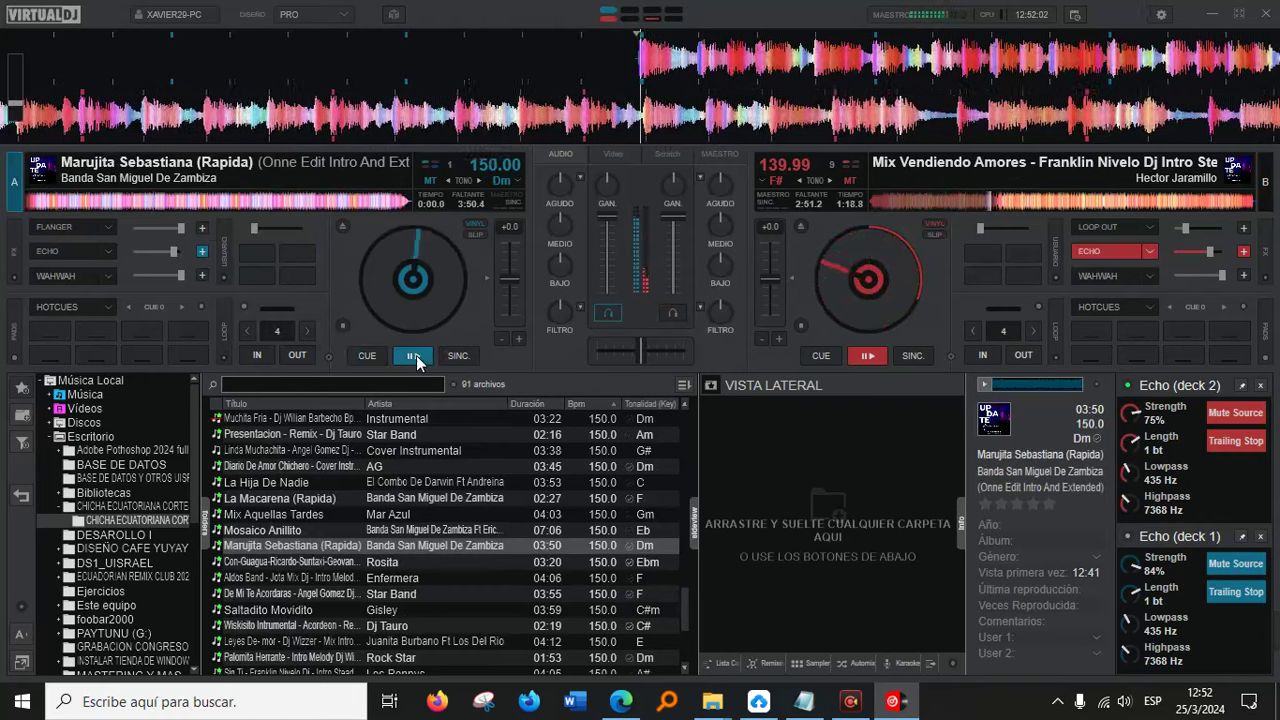
pyautogui.click(821, 356)
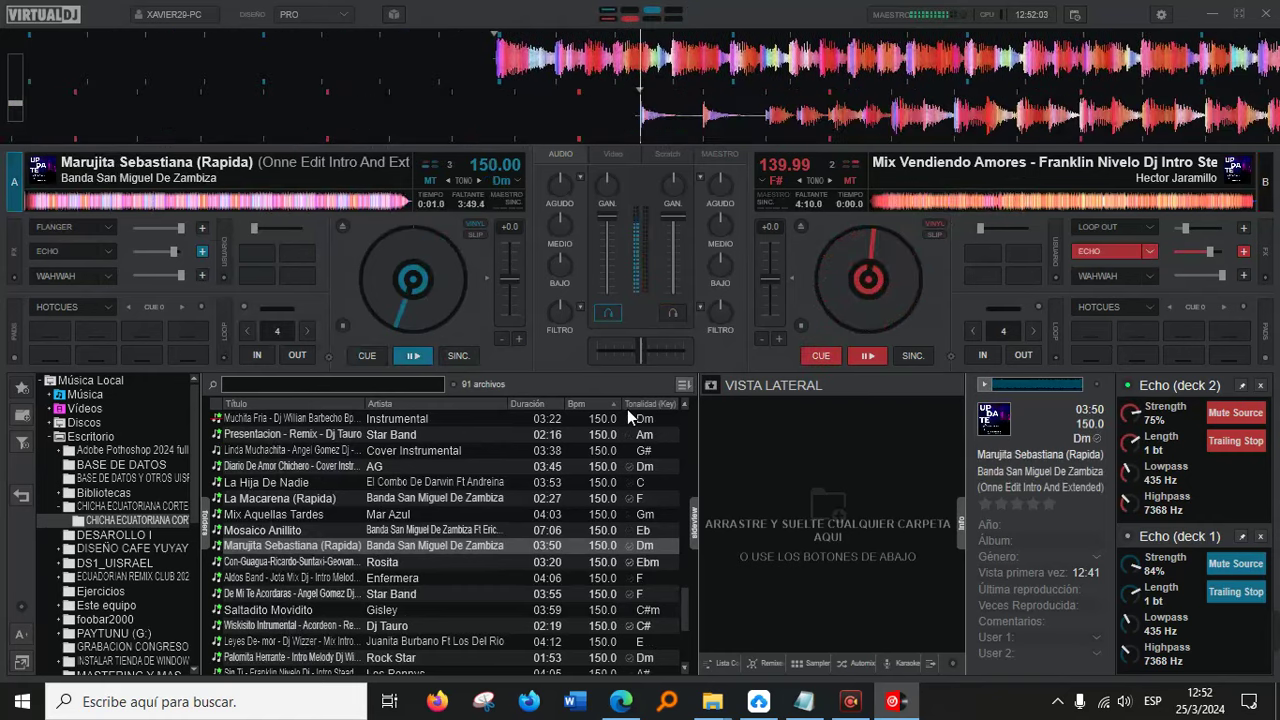
# Load the 150 BPM track "De Mi Te Acordaras" onto deck B, and skip "Marujita Sebastiana (Rapida)" on deck A ahead in stages to about 3:43.
pyautogui.doubleClick(348, 594)
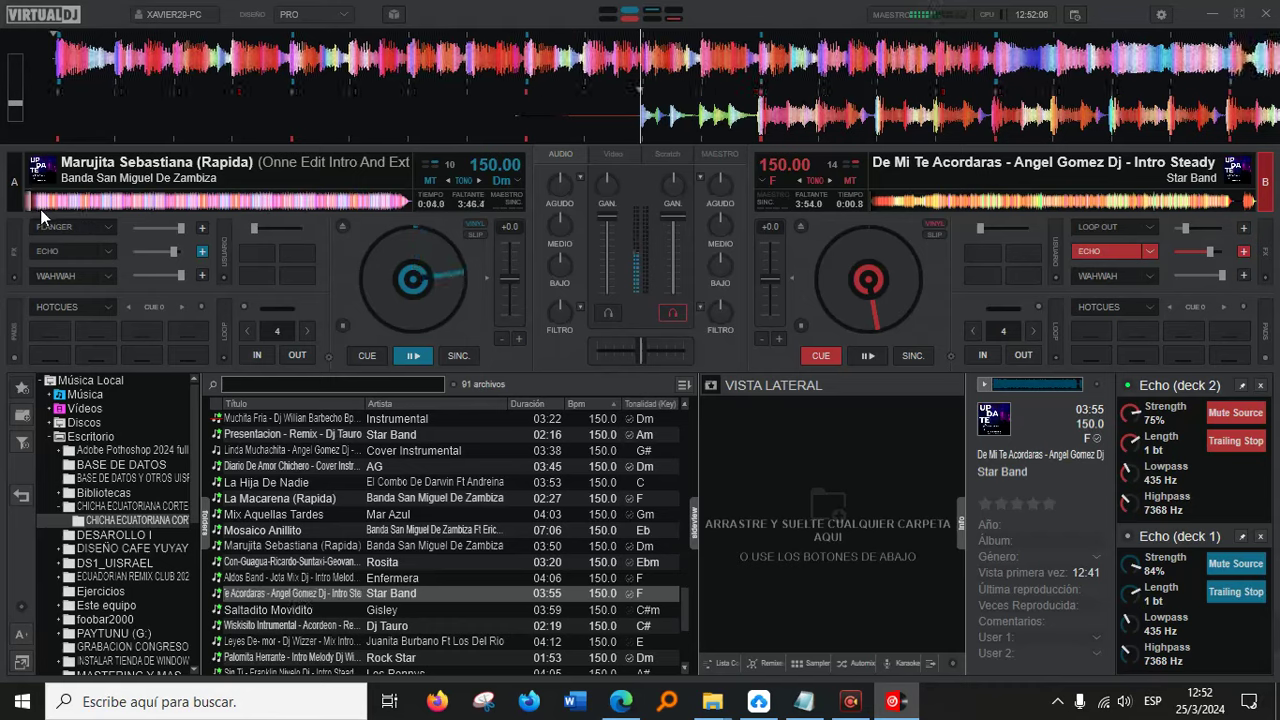
pyautogui.click(101, 206)
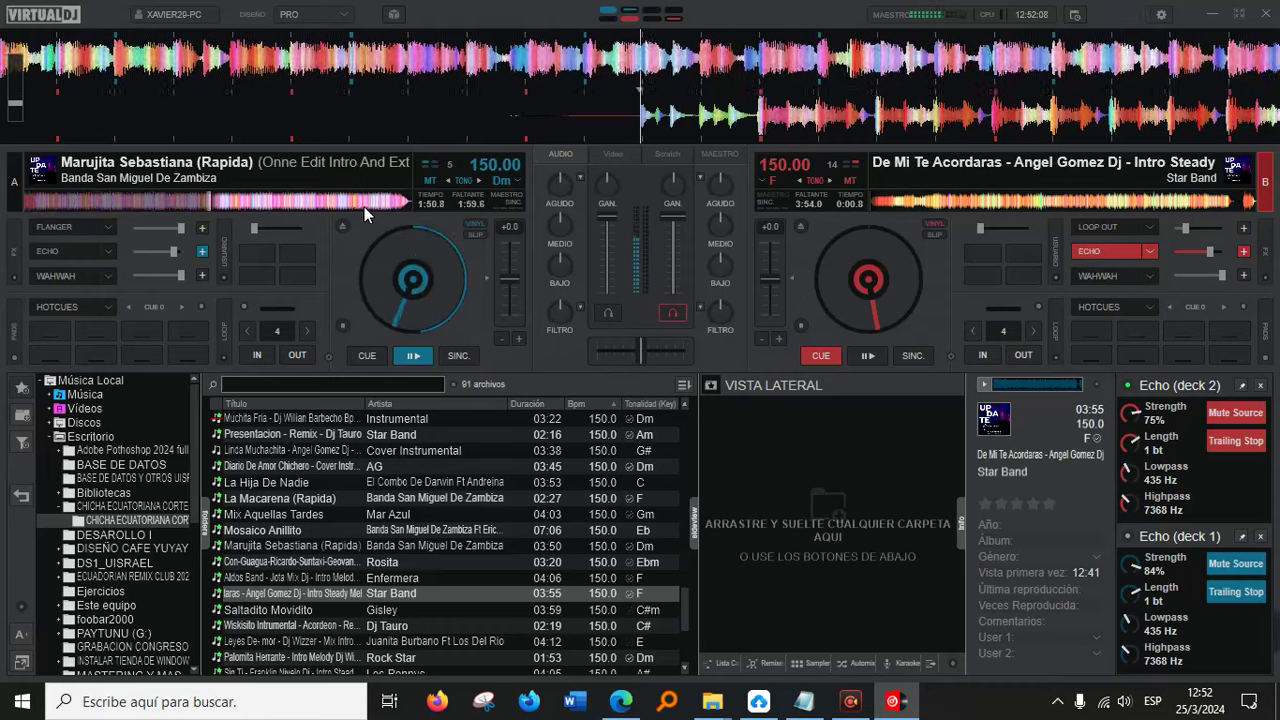
pyautogui.click(398, 207)
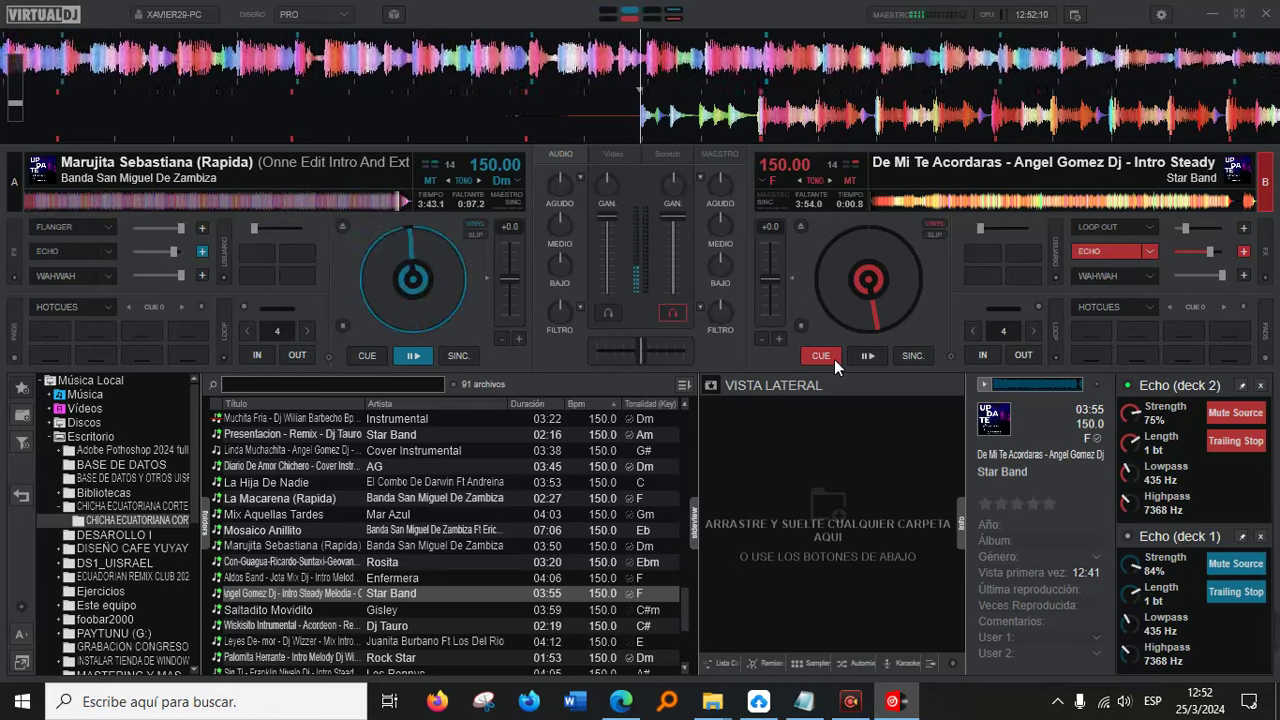
# Switch playback with Echo to "De Mi Te Acordaras" on deck B, and load the 150 BPM track "Wiskisito Intrumental" onto deck A.
pyautogui.click(856, 356)
pyautogui.click(368, 356)
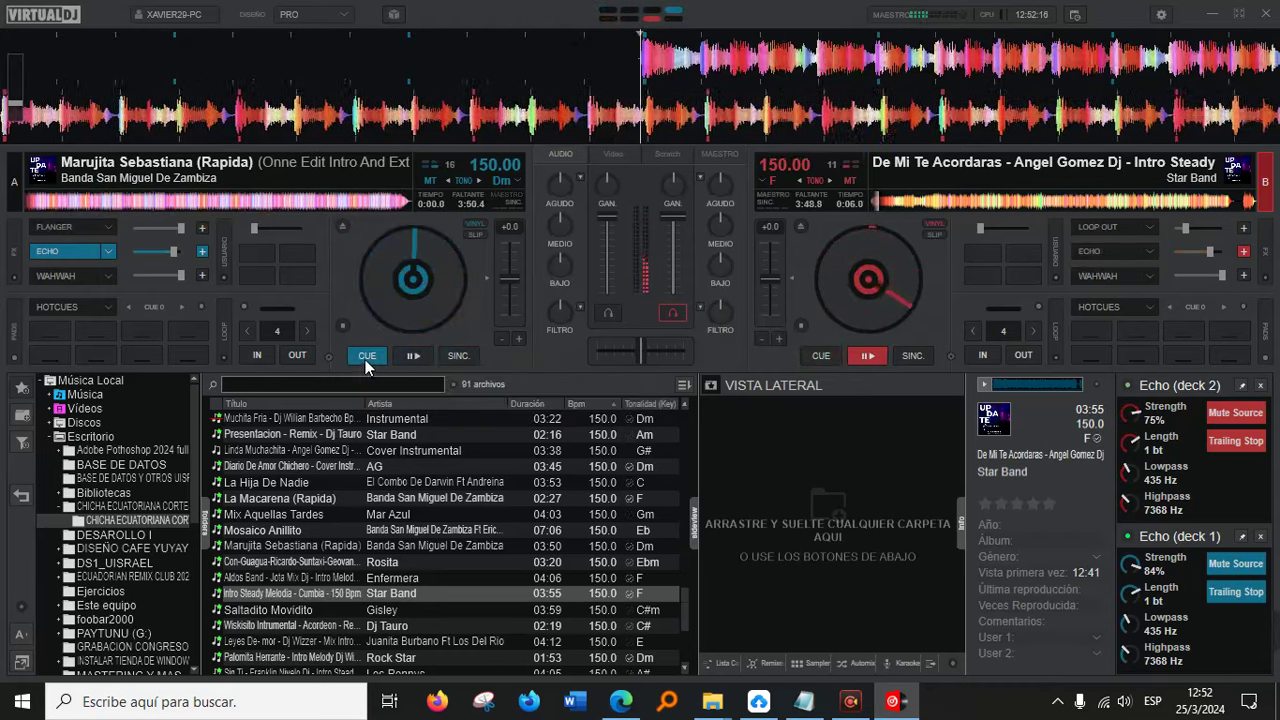
pyautogui.scroll(-2, 440, 538)
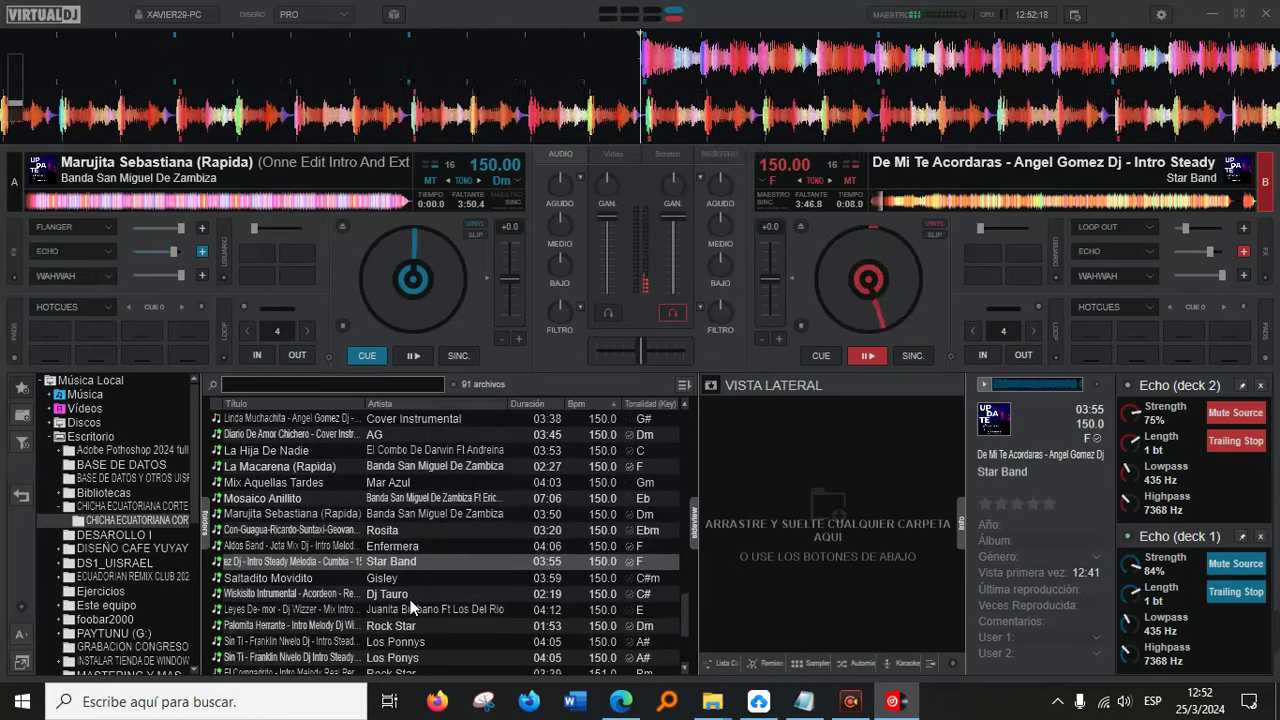
pyautogui.moveTo(415, 593); pyautogui.dragTo(418, 277)
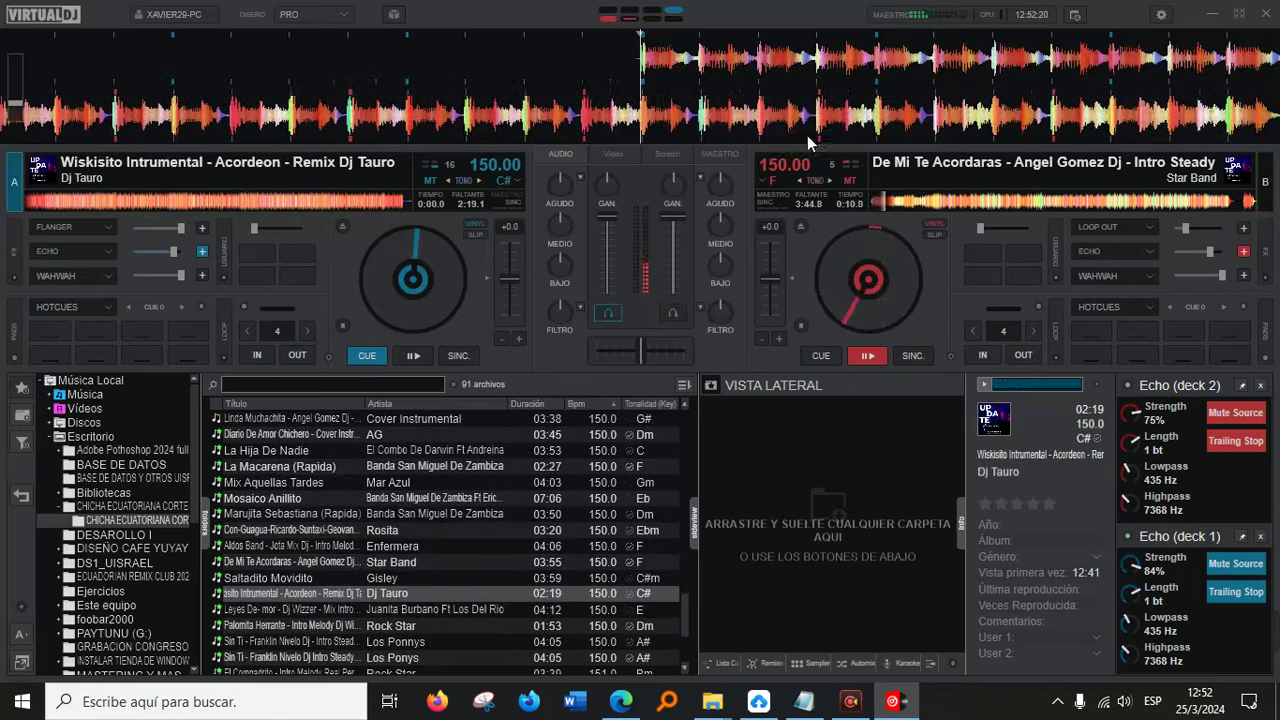
# Skip slightly ahead within the intro of "De Mi Te Acordaras" on deck B, and switch Echo on and off repeatedly while it plays.
pyautogui.click(890, 202)
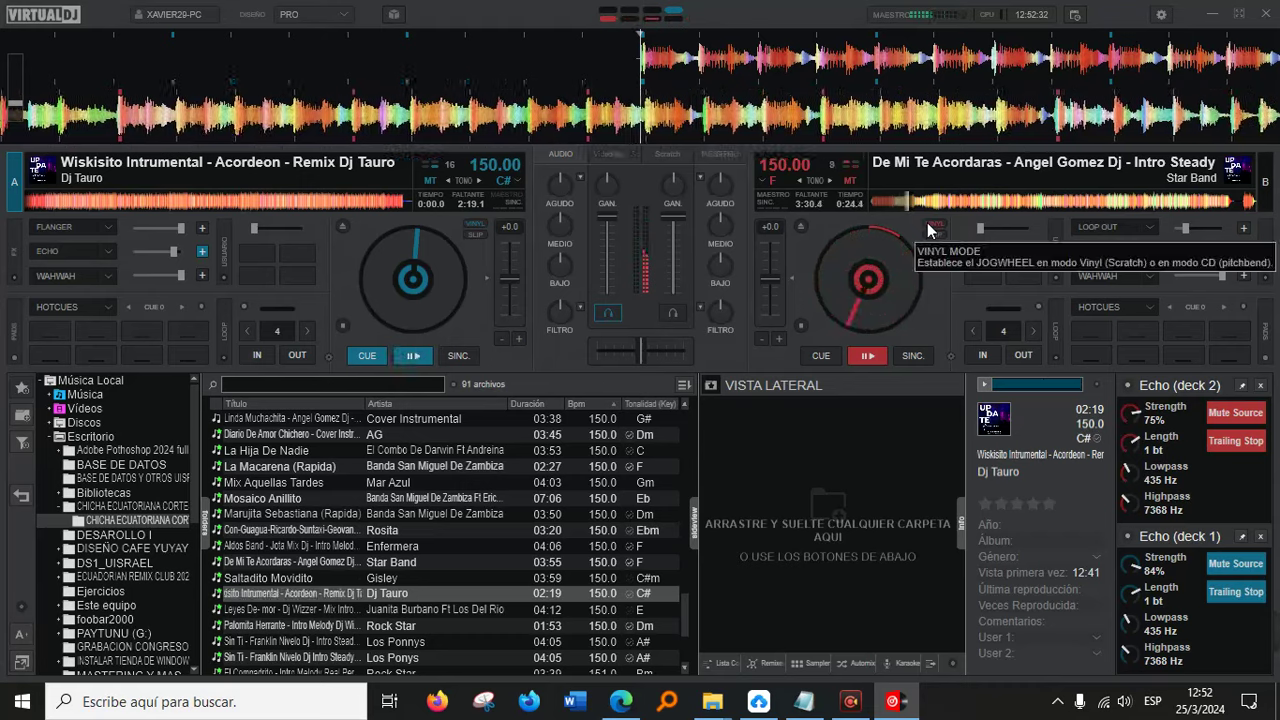
pyautogui.press('e')
pyautogui.press('e')
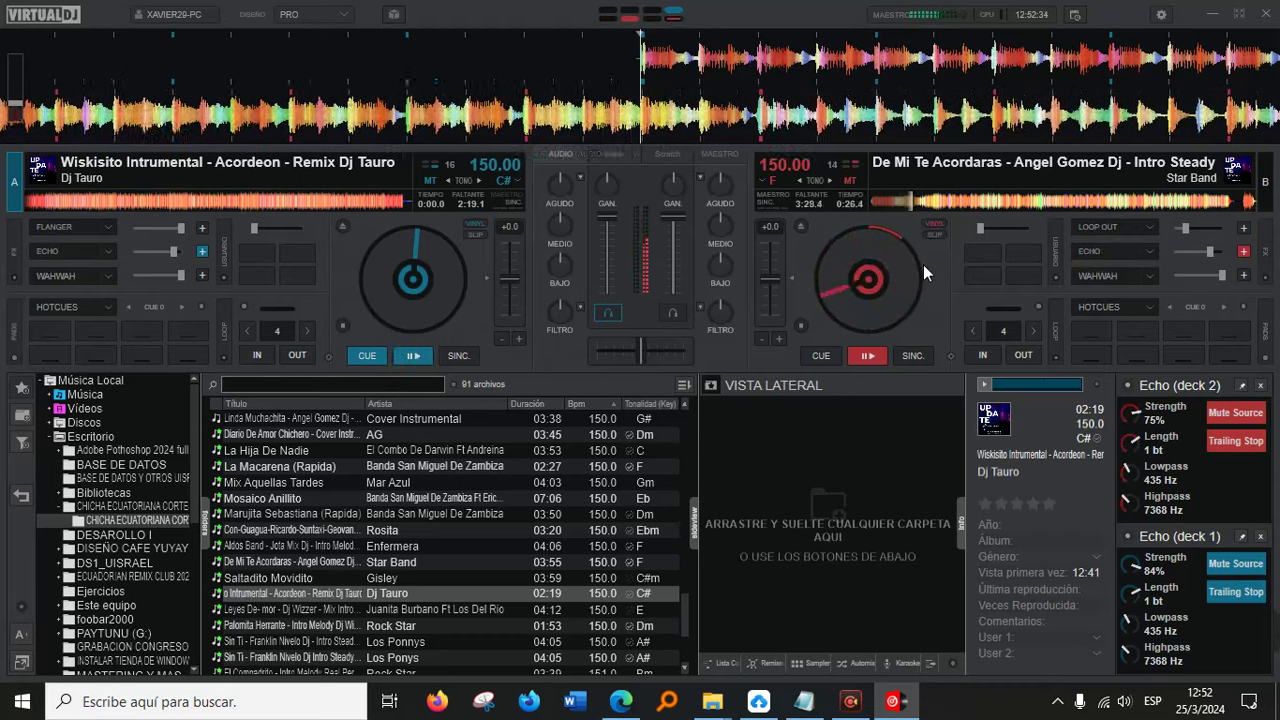
pyautogui.press('e')
pyautogui.press('e')
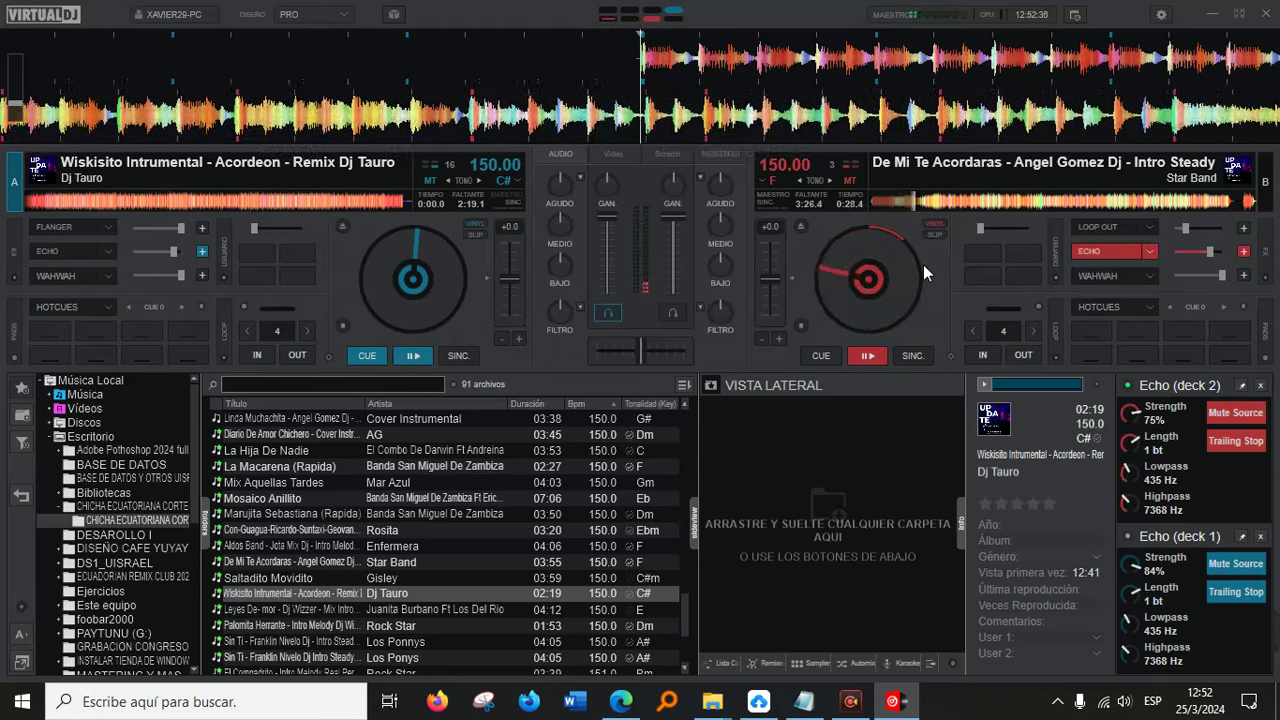
pyautogui.press('e')
pyautogui.press('e')
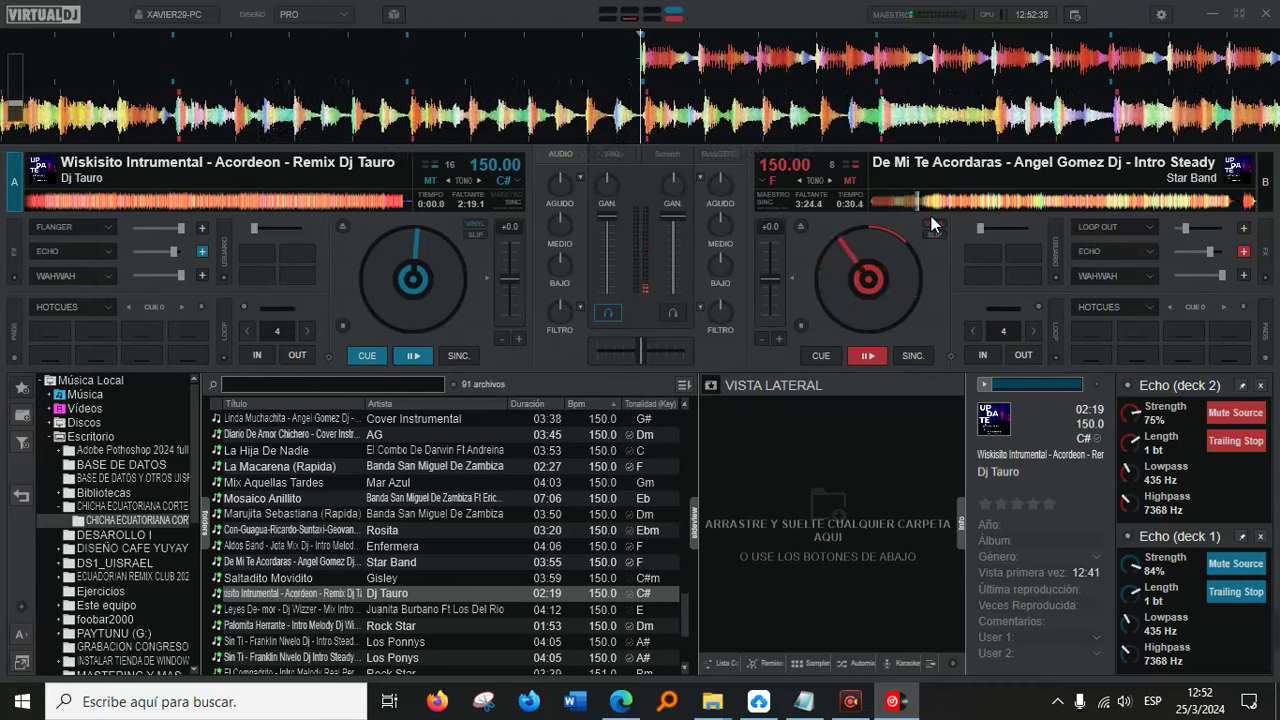
pyautogui.press('e')
pyautogui.moveTo(862, 192)
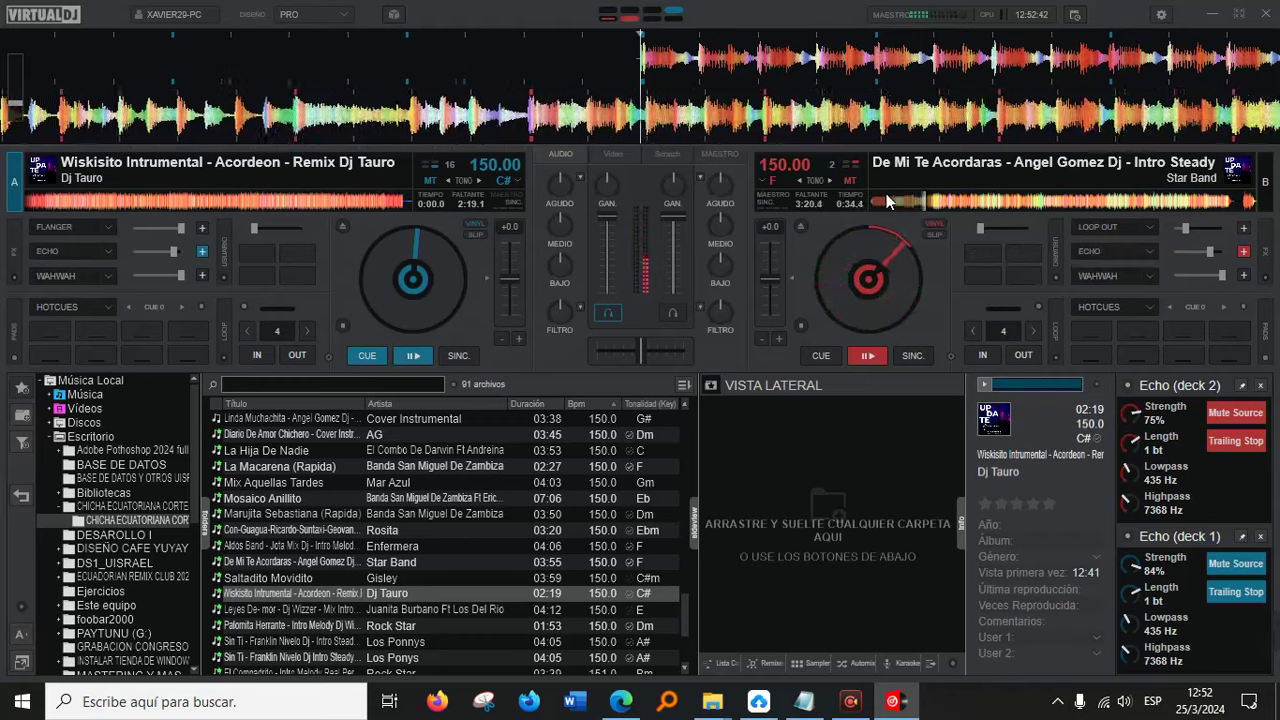
# Skip "De Mi Te Acordaras" on deck B ahead to about 1:40, and switch playback with Echo to "Wiskisito Intrumental" on deck A.
pyautogui.click(972, 201)
pyautogui.click(1022, 203)
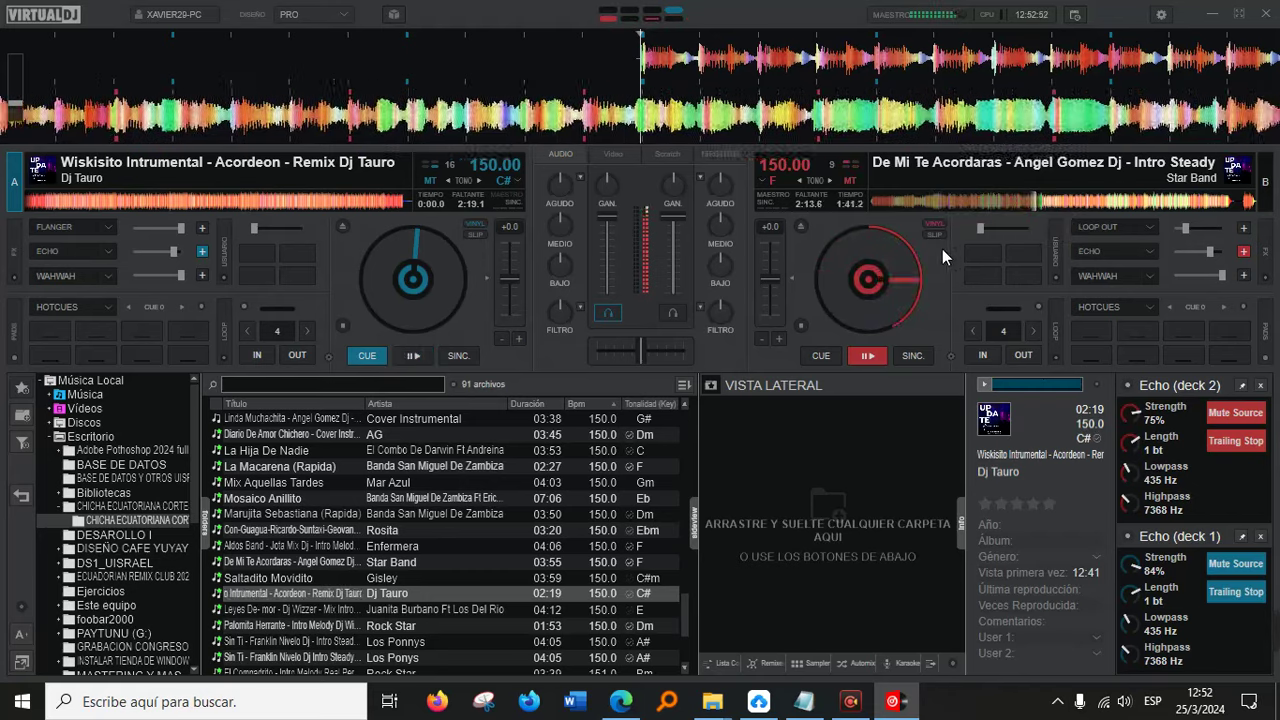
pyautogui.press('e')
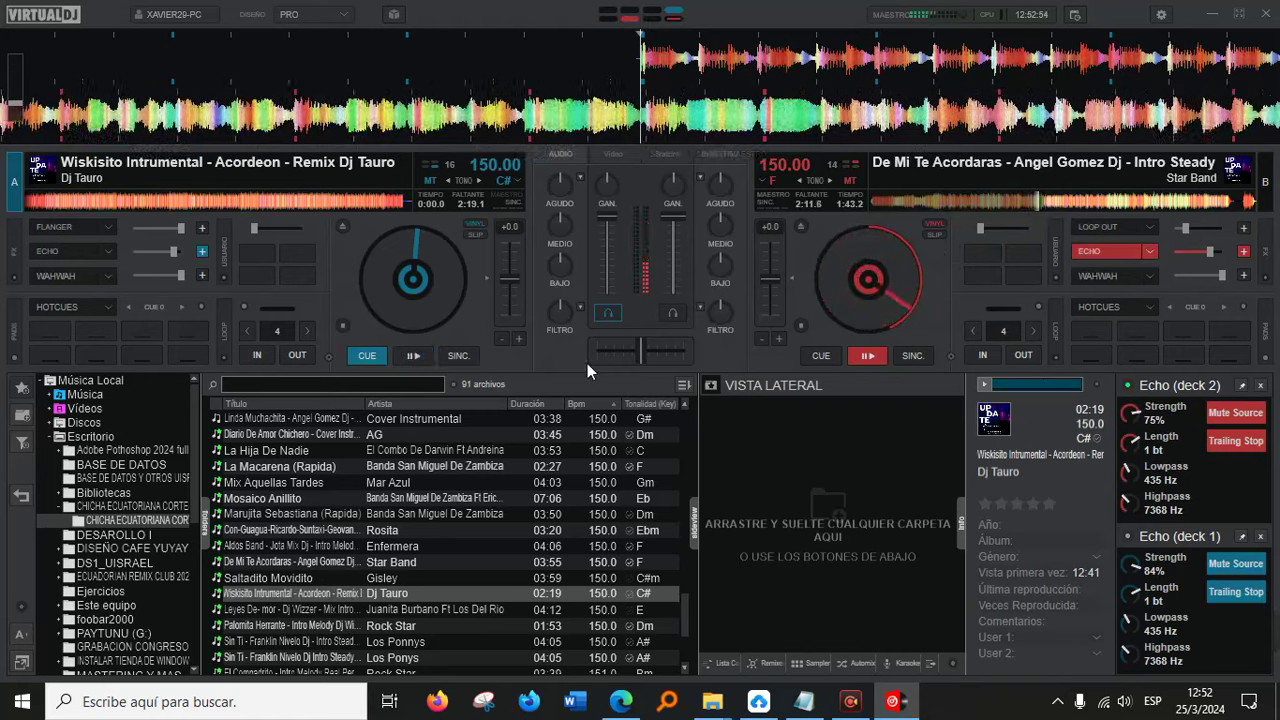
pyautogui.click(412, 355)
pyautogui.click(821, 358)
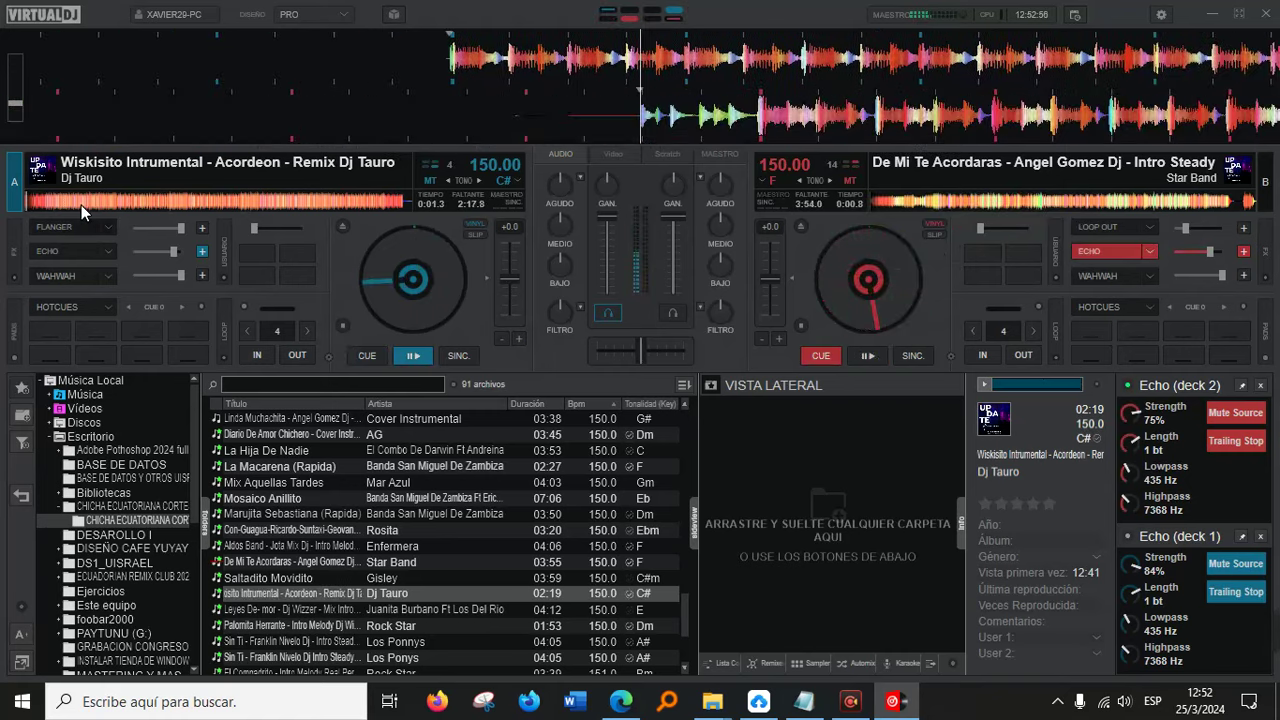
# Turn off Echo on deck B, and skip "Wiskisito Intrumental" on deck A ahead in stages to about 2:13.
pyautogui.click(1102, 256)
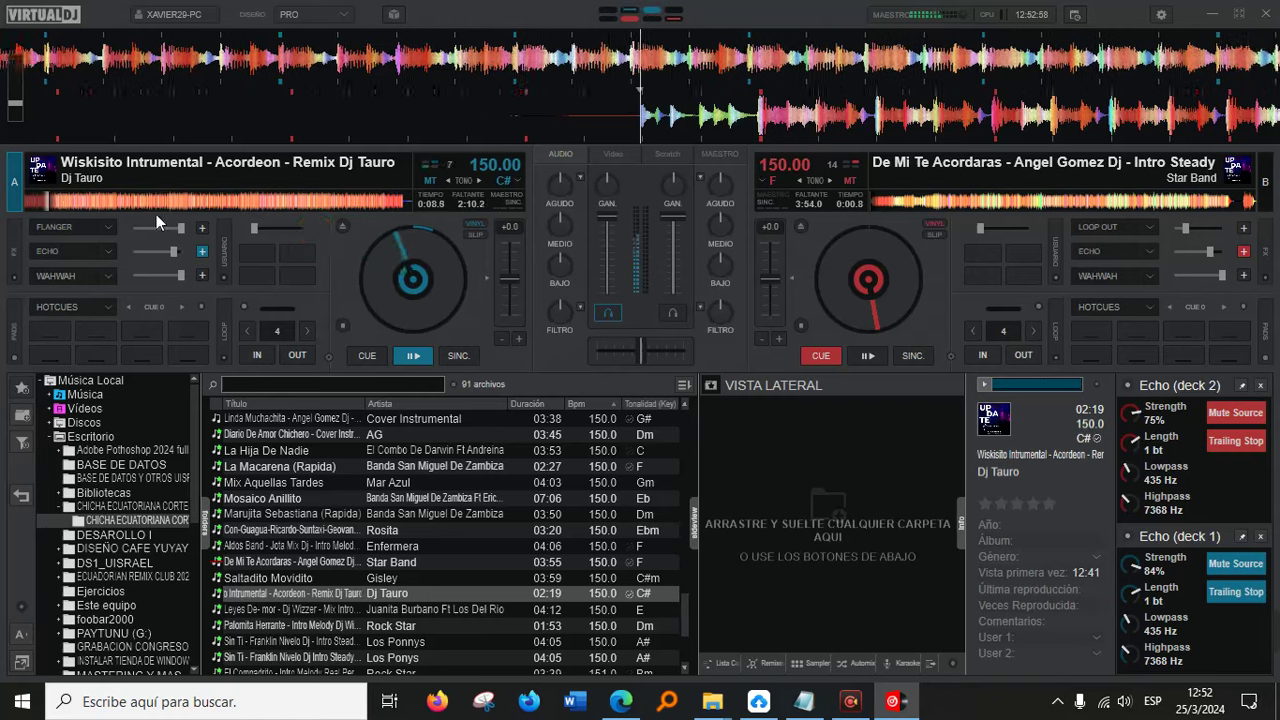
pyautogui.click(112, 205)
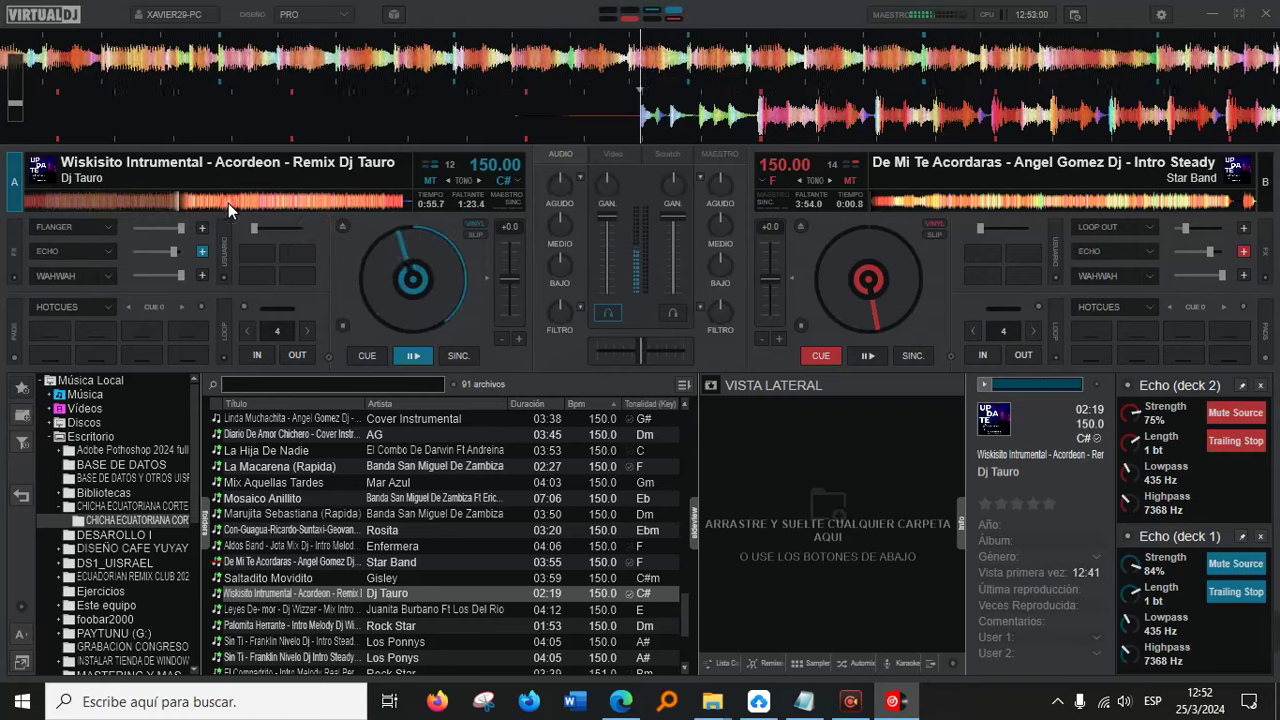
pyautogui.click(261, 205)
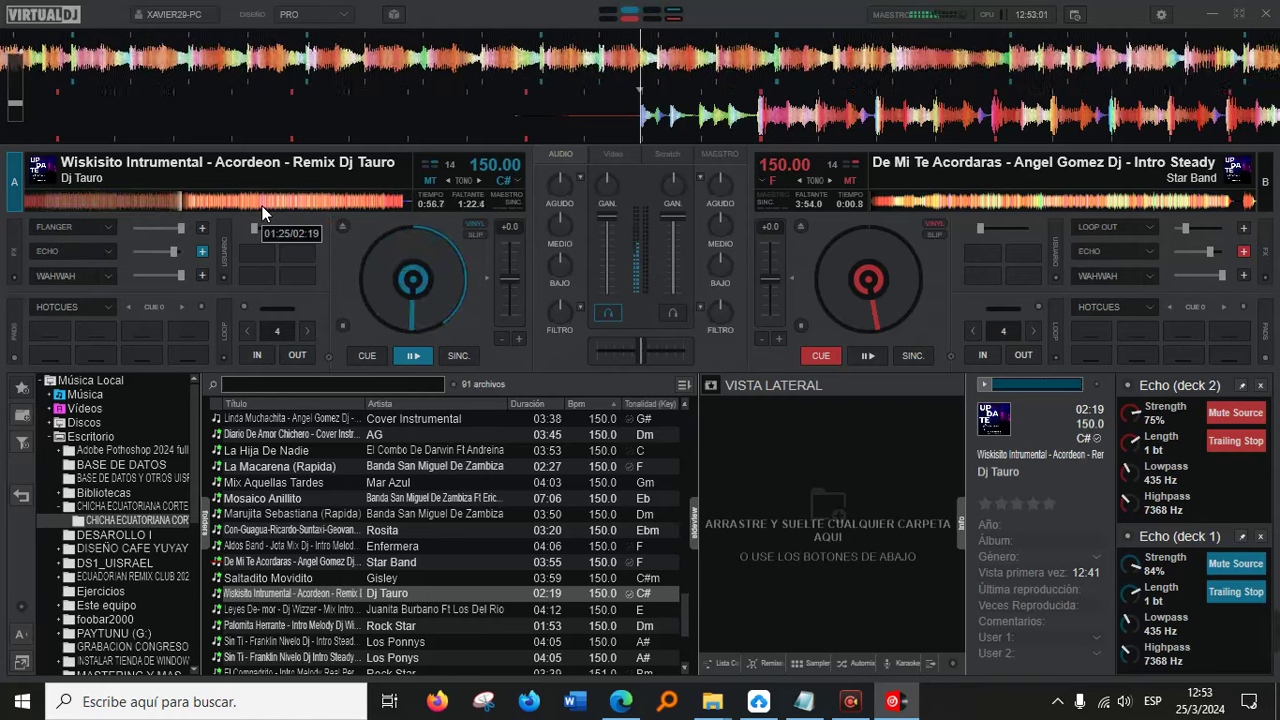
pyautogui.click(396, 203)
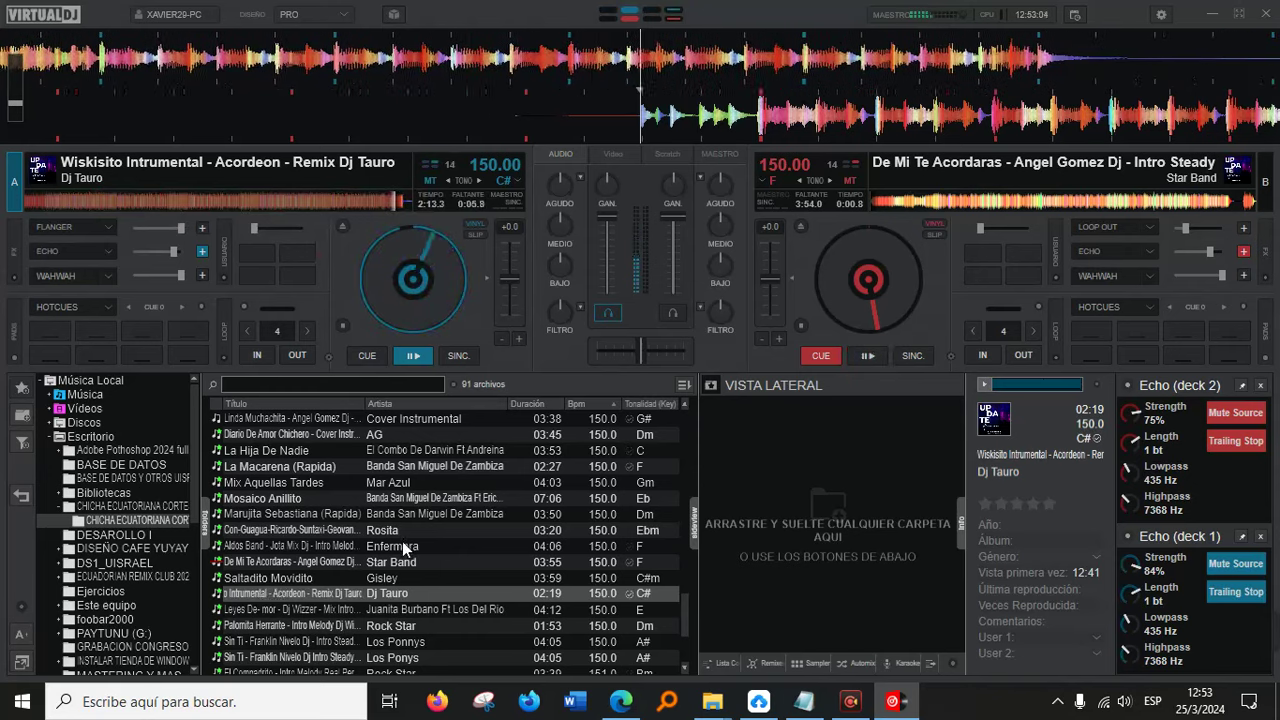
# Switch playback to the 152 BPM track "Tomando Cerveza" loaded onto deck B, and load the 151 BPM track "El Compadrito" onto deck A.
pyautogui.scroll(-4, 285, 619)
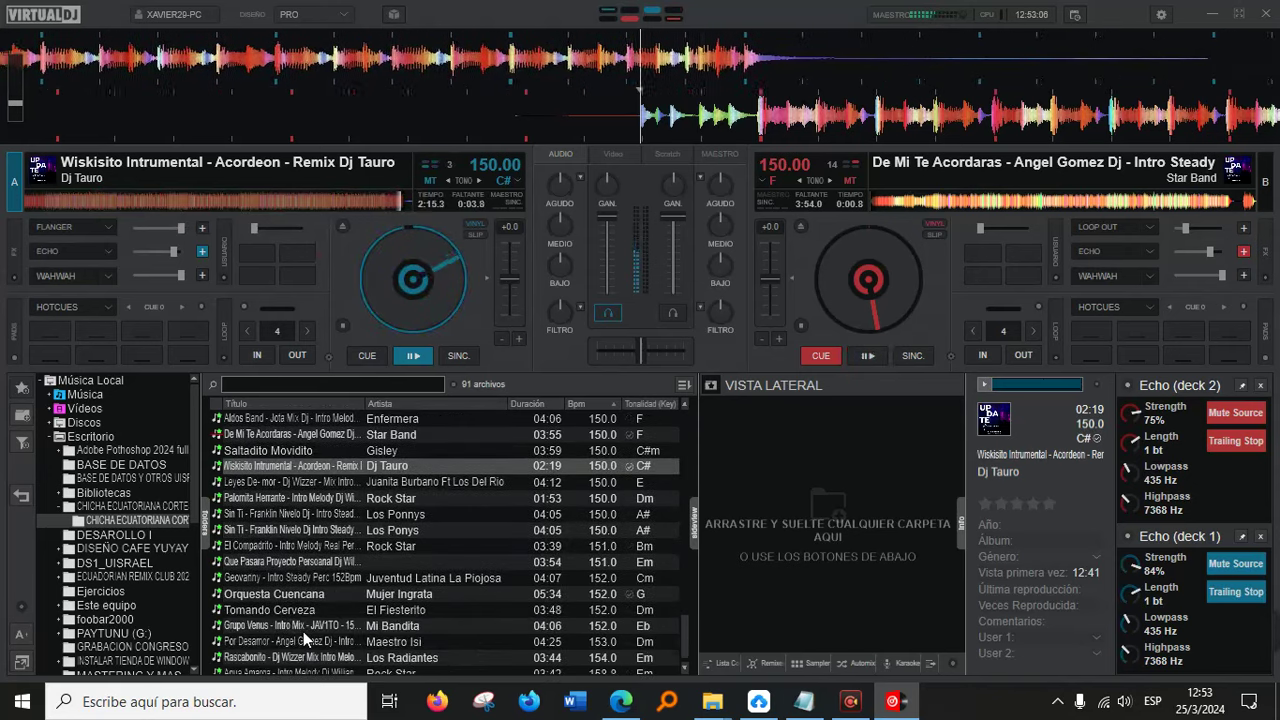
pyautogui.doubleClick(318, 610)
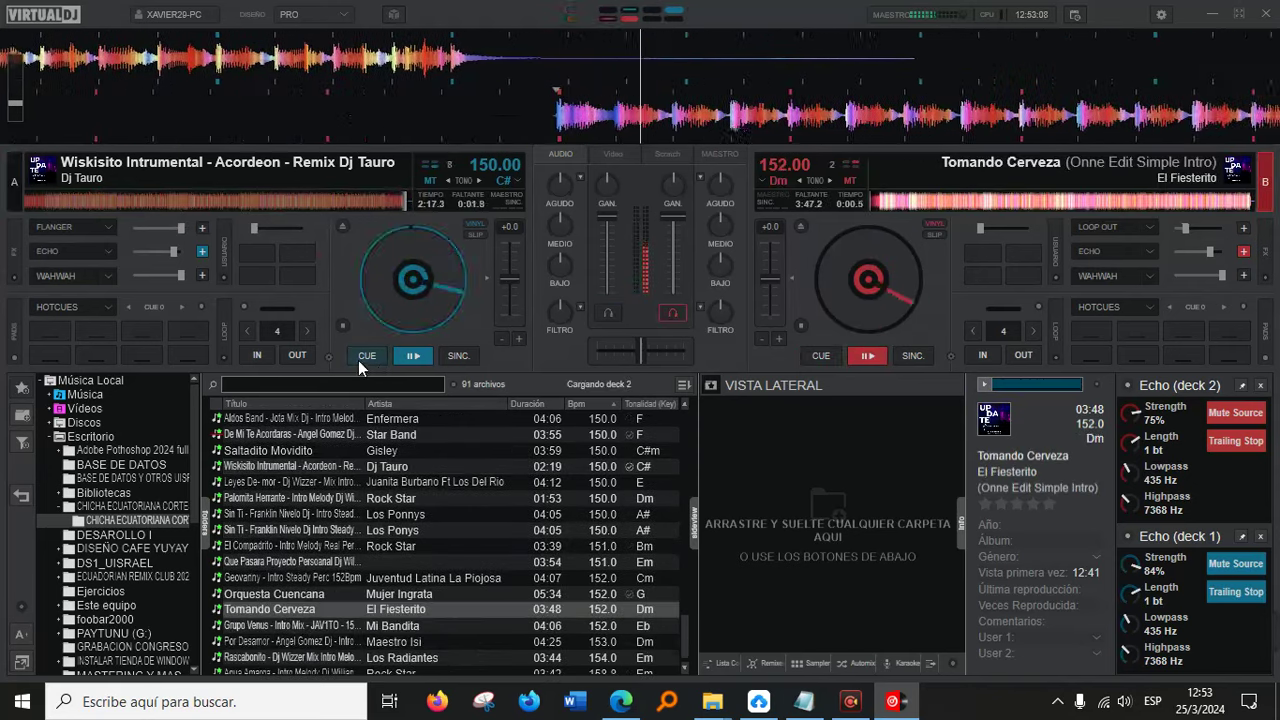
pyautogui.scroll(-1, 432, 577)
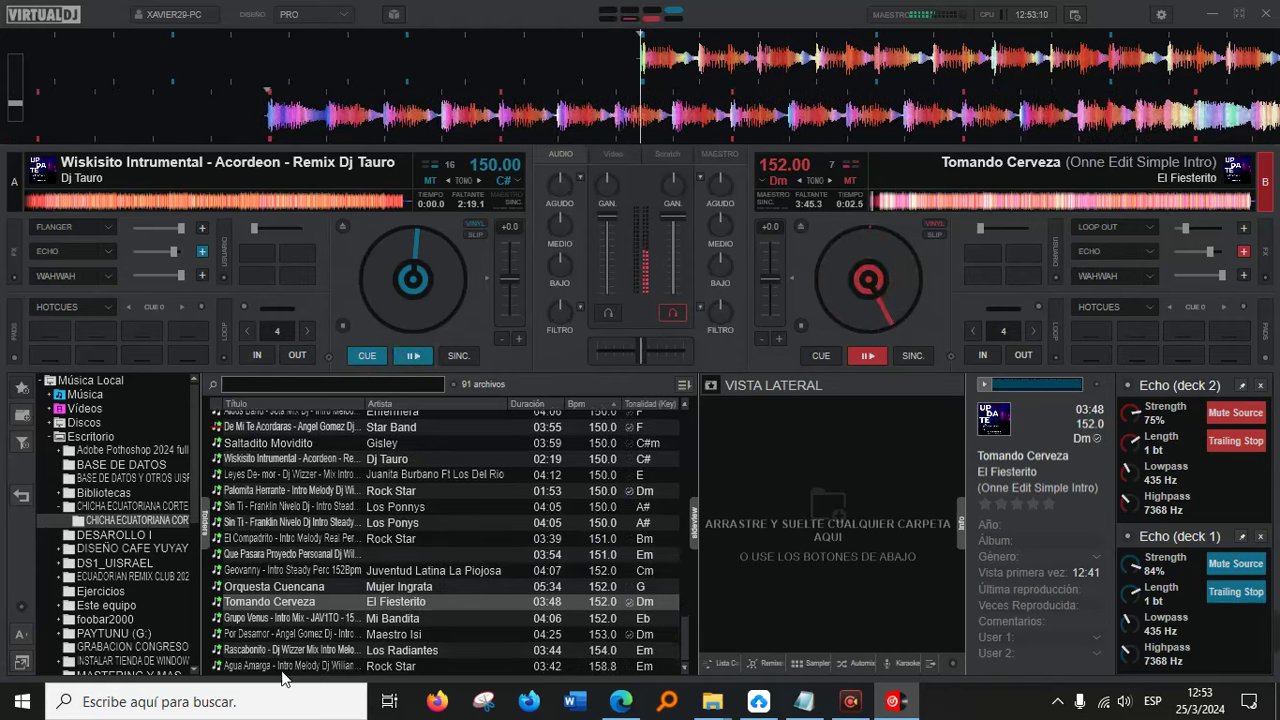
pyautogui.doubleClick(277, 538)
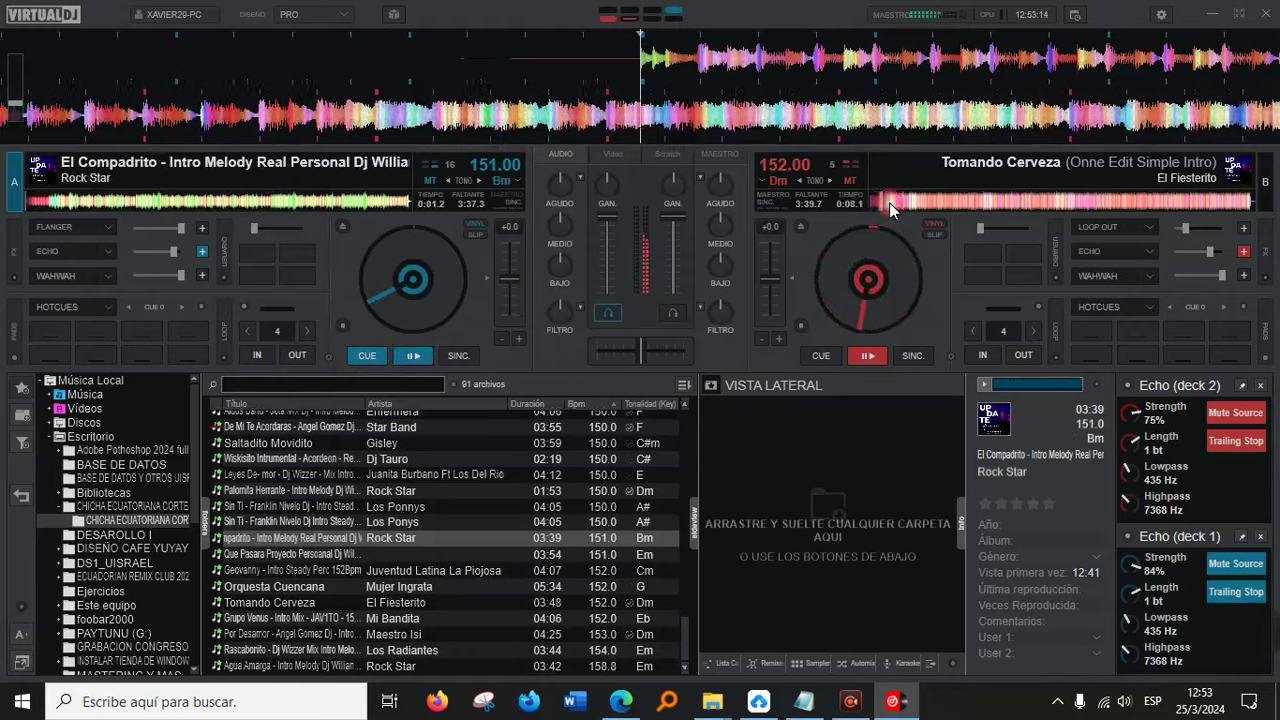
# Skip "Tomando Cerveza" on deck B ahead in stages to about 3:40, and switch playback with Echo to "El Compadrito" on deck A.
pyautogui.click(922, 200)
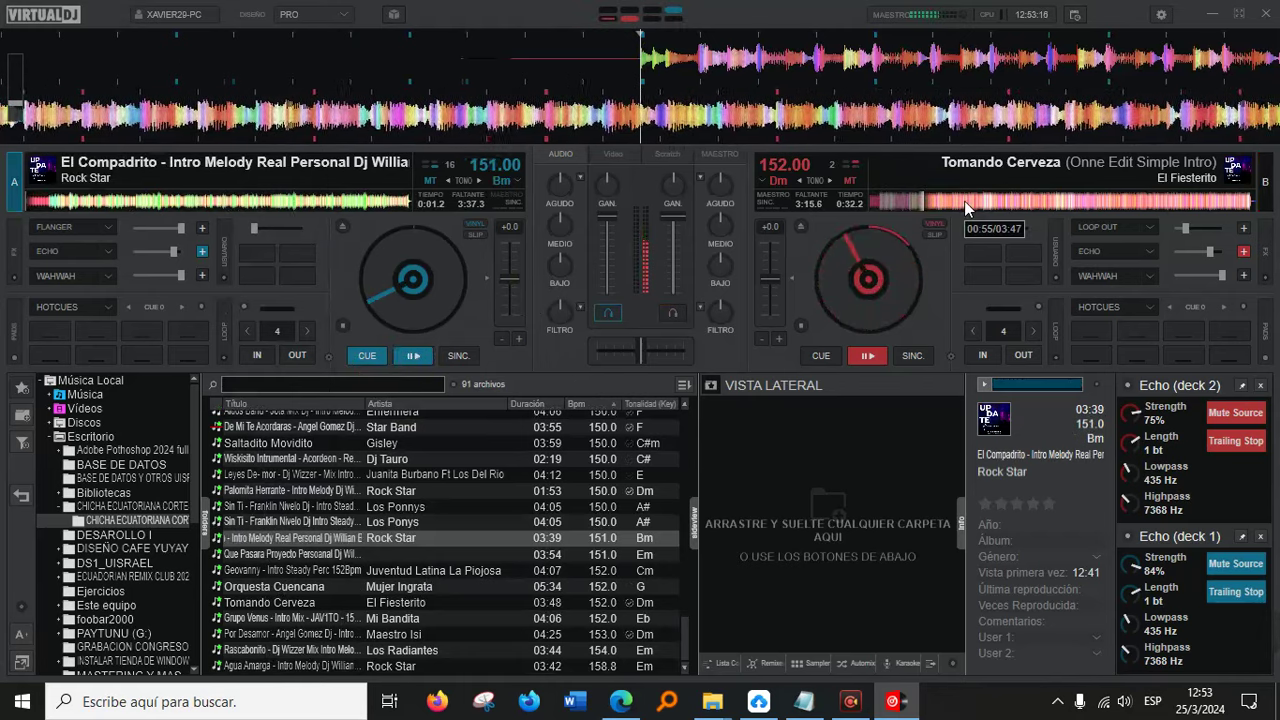
pyautogui.click(1018, 202)
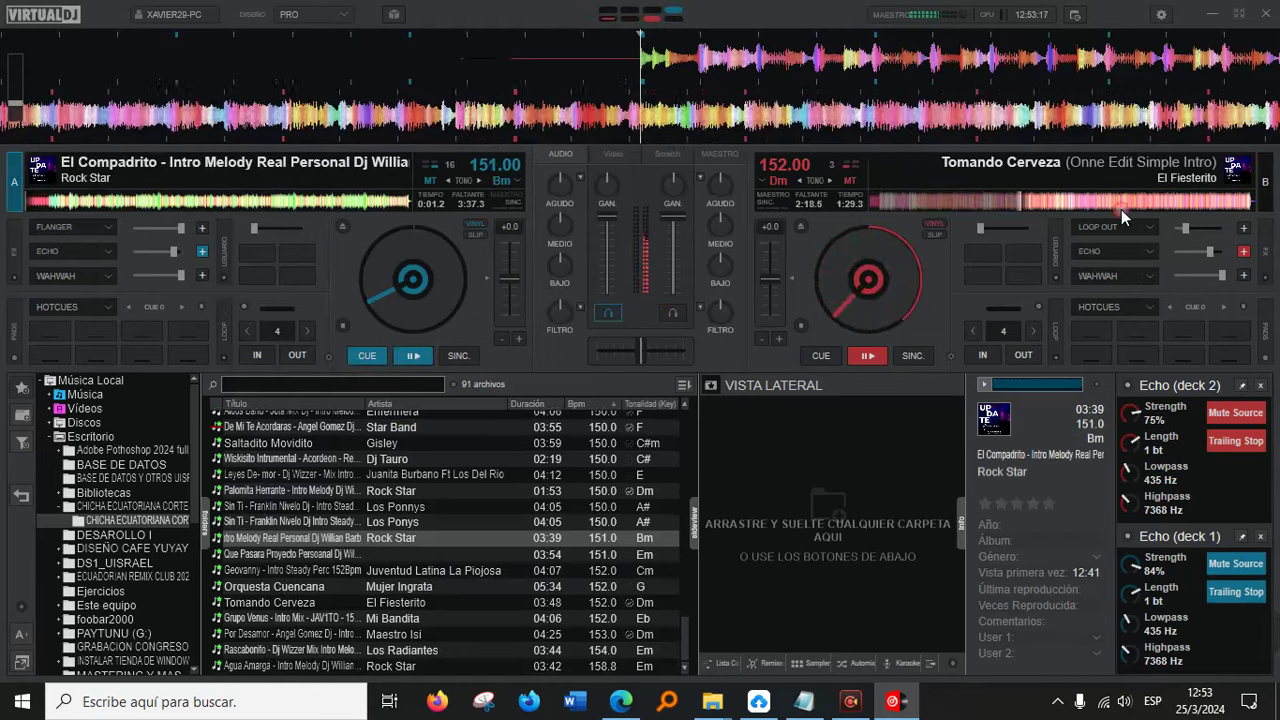
pyautogui.click(1227, 205)
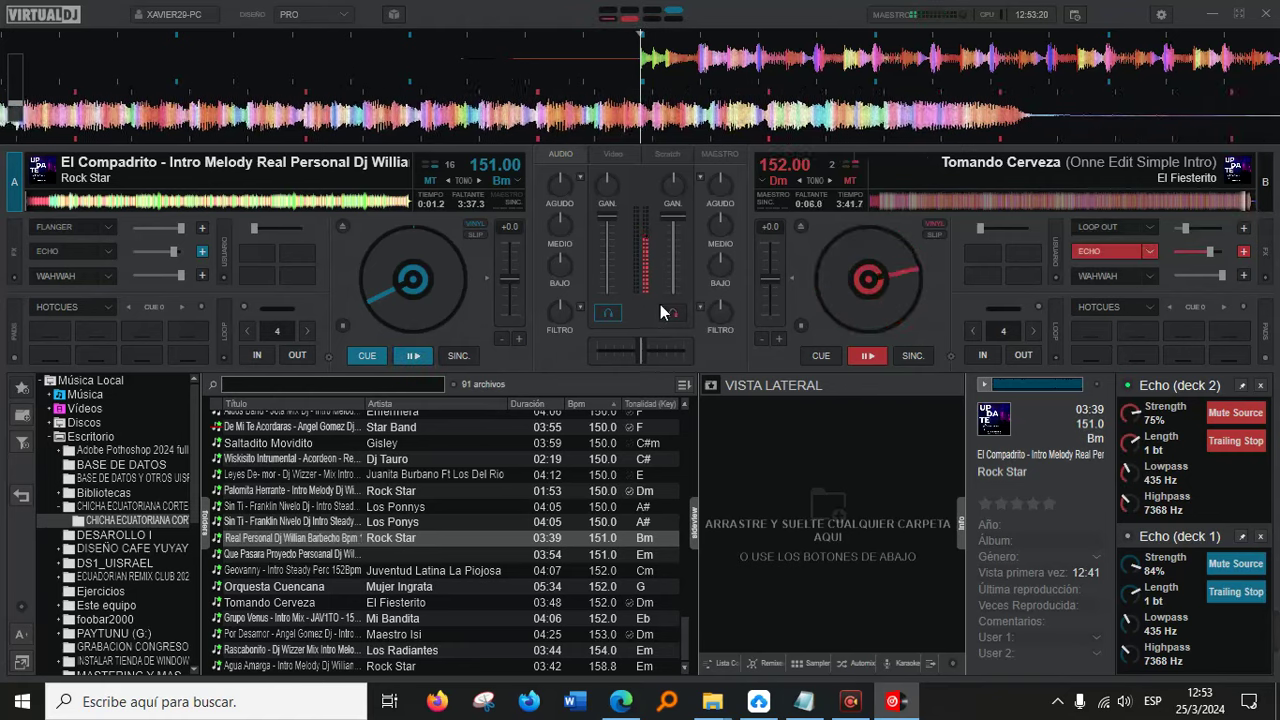
pyautogui.click(412, 356)
pyautogui.click(823, 354)
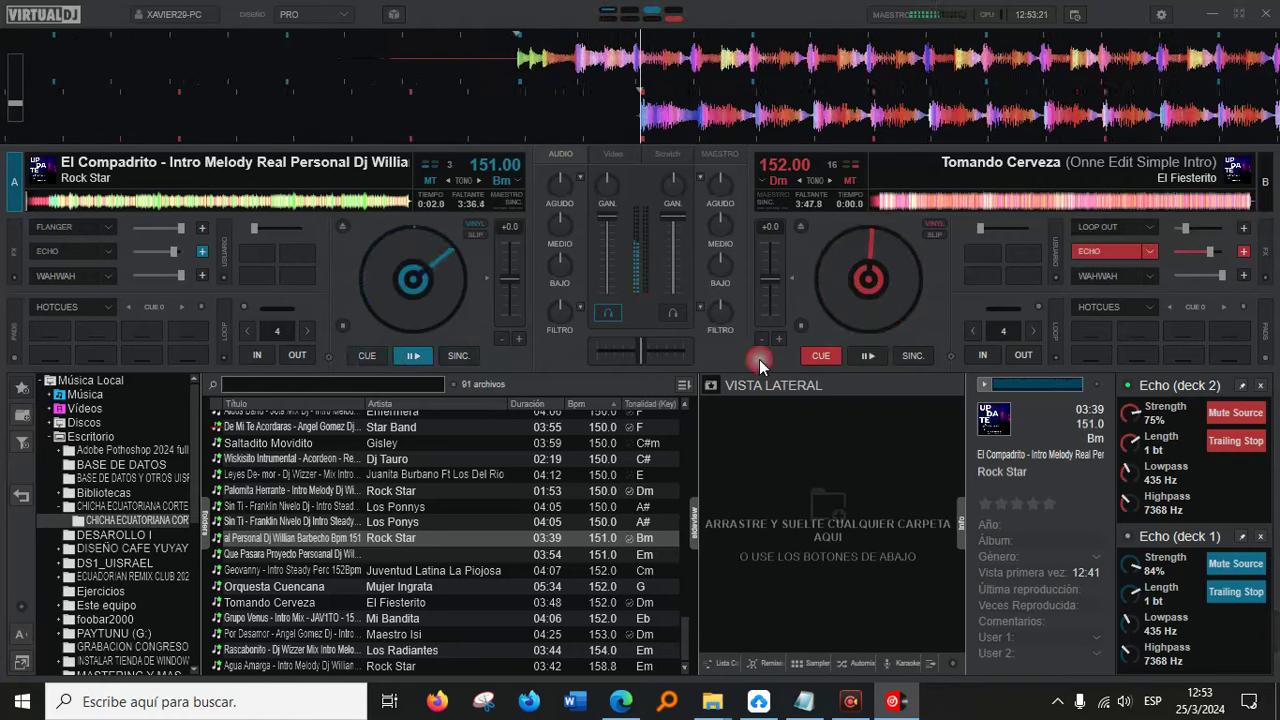
# Skip "El Compadrito" on deck A ahead in stages to about 3:34, using Echo on the first skip.
pyautogui.click(52, 201)
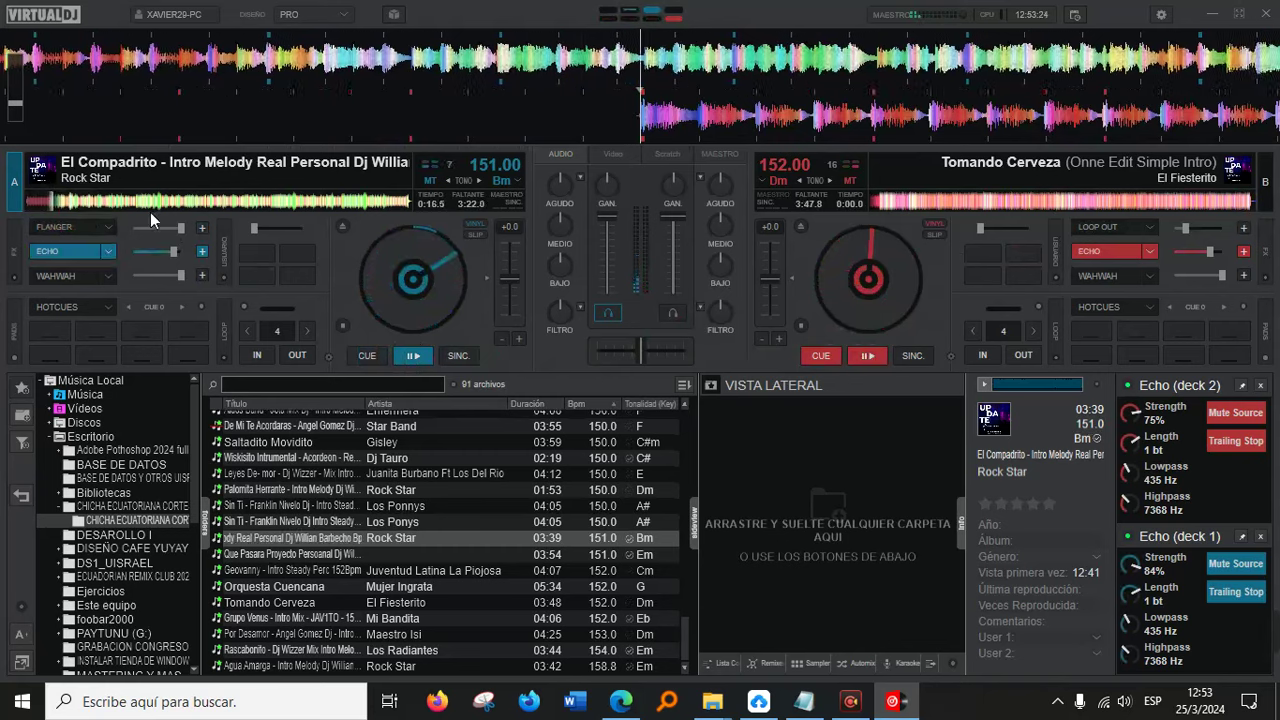
pyautogui.click(323, 205)
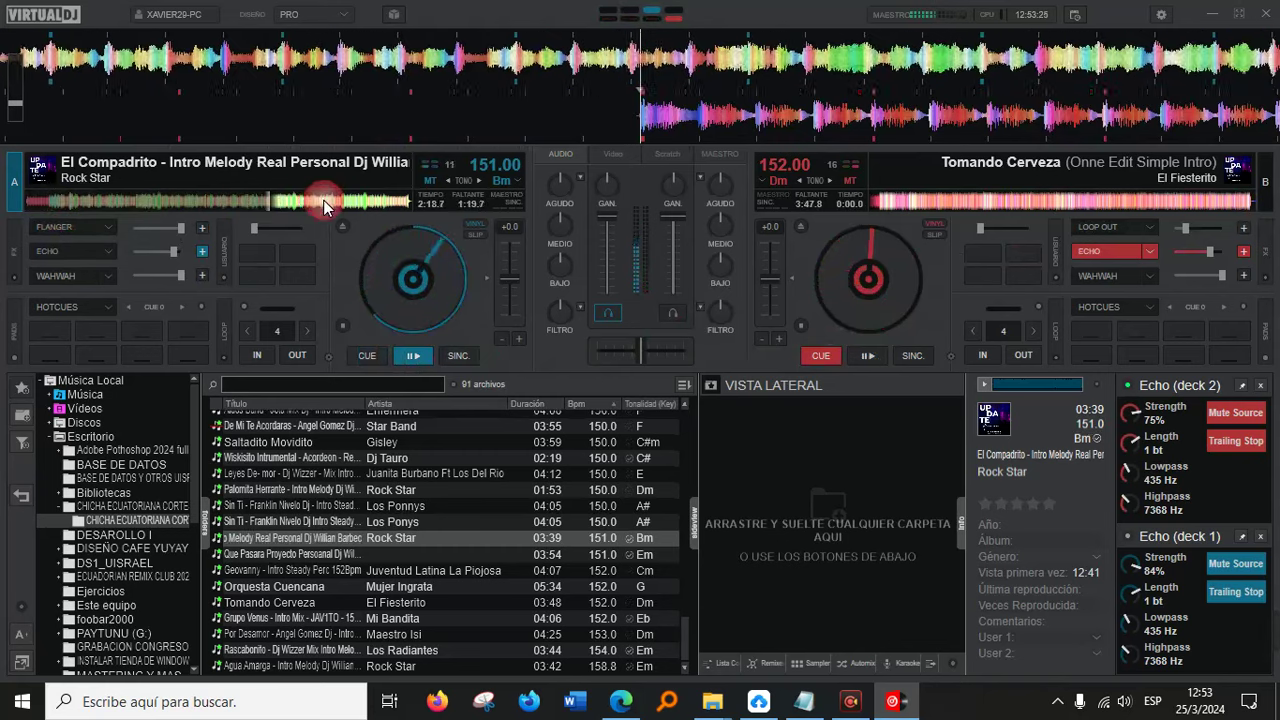
pyautogui.click(403, 202)
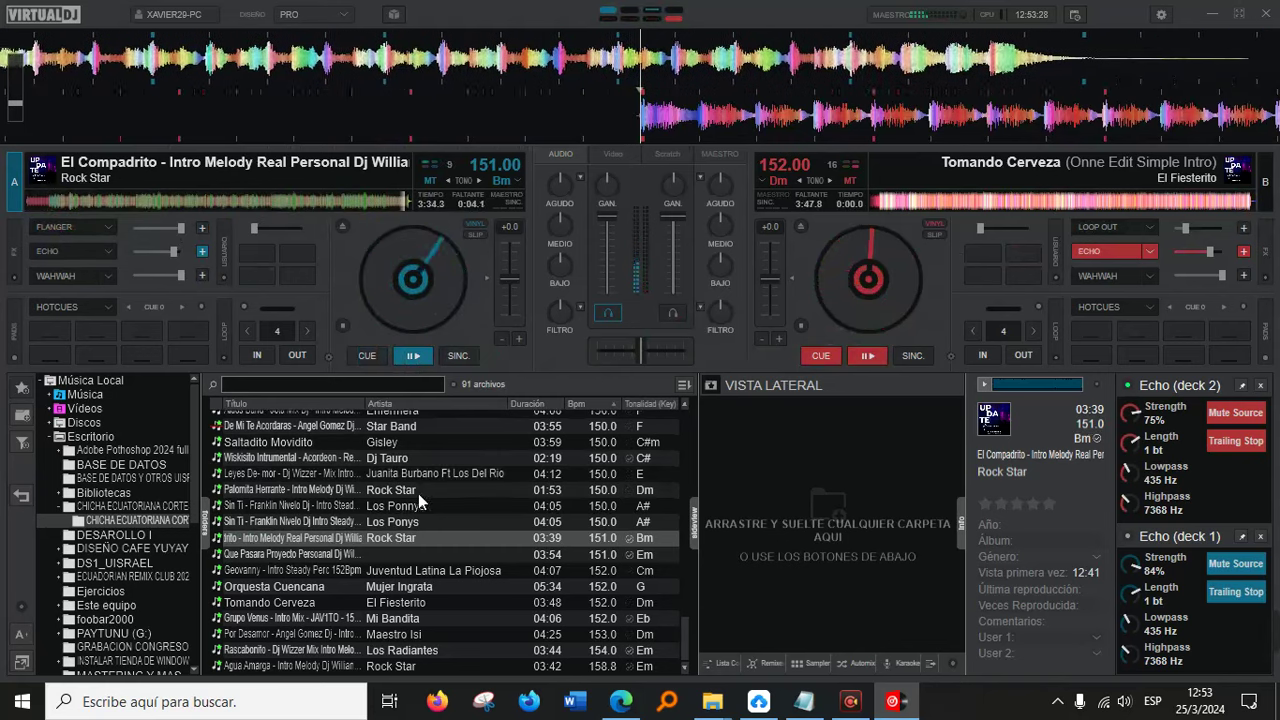